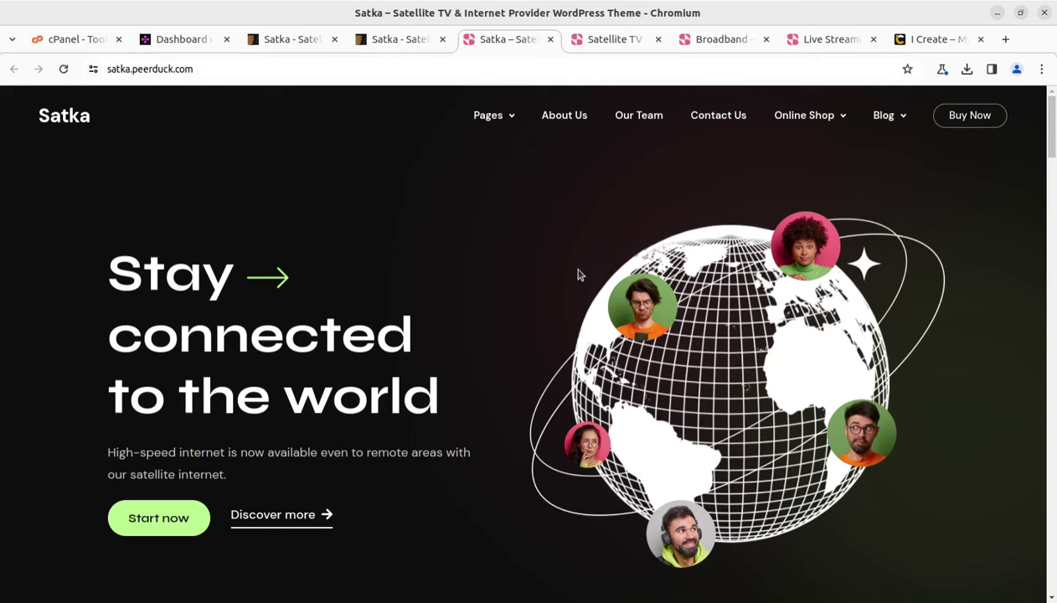
- Look through Satka's Satellite TV, Broadband, Live Streaming and Internet Provider demo pages, including the list of demo pages
left_click(593, 43)
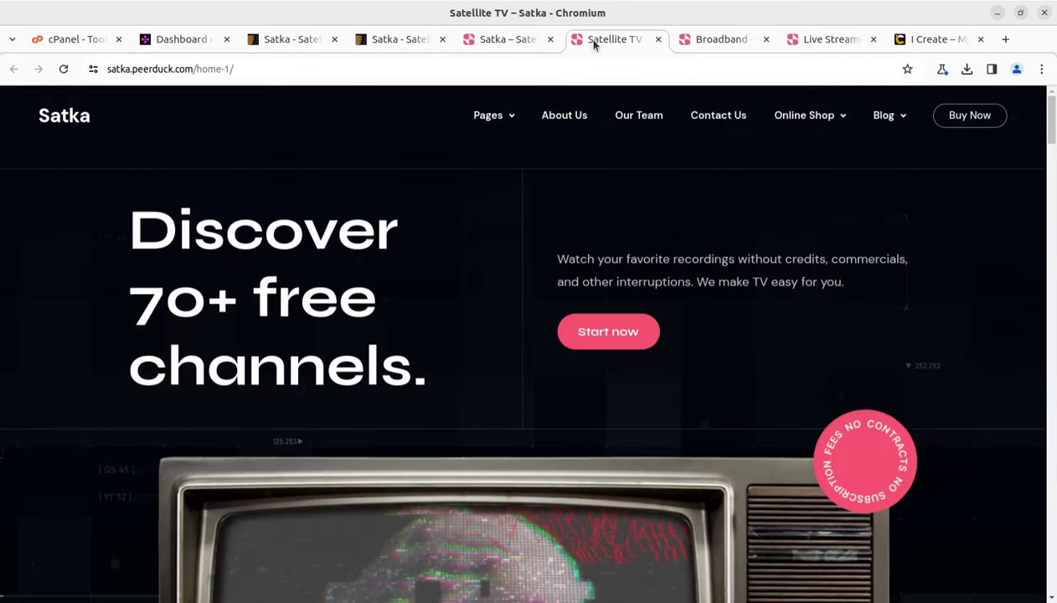
left_click(714, 42)
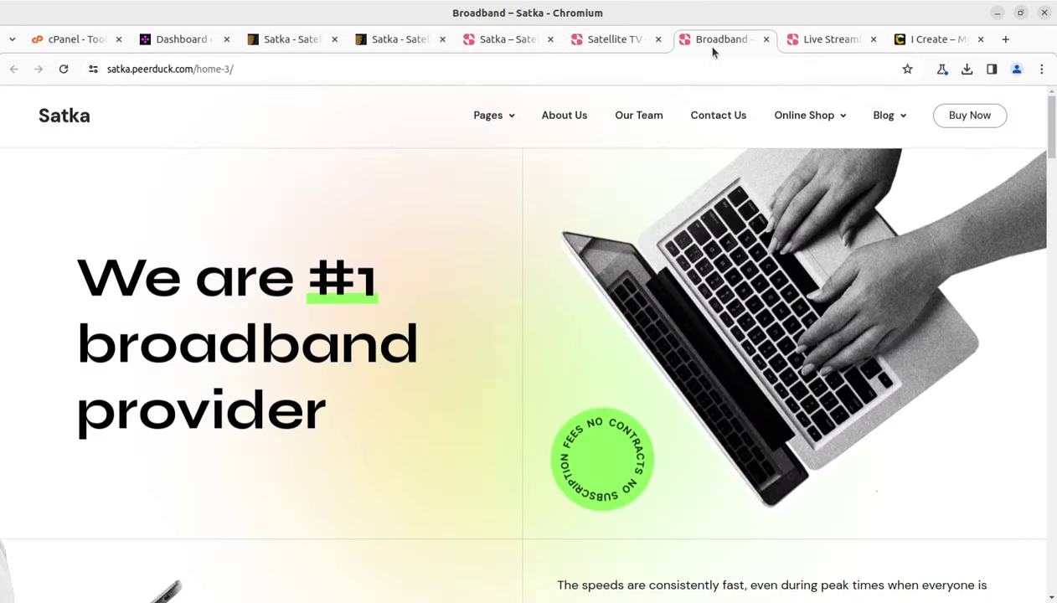
left_click(827, 41)
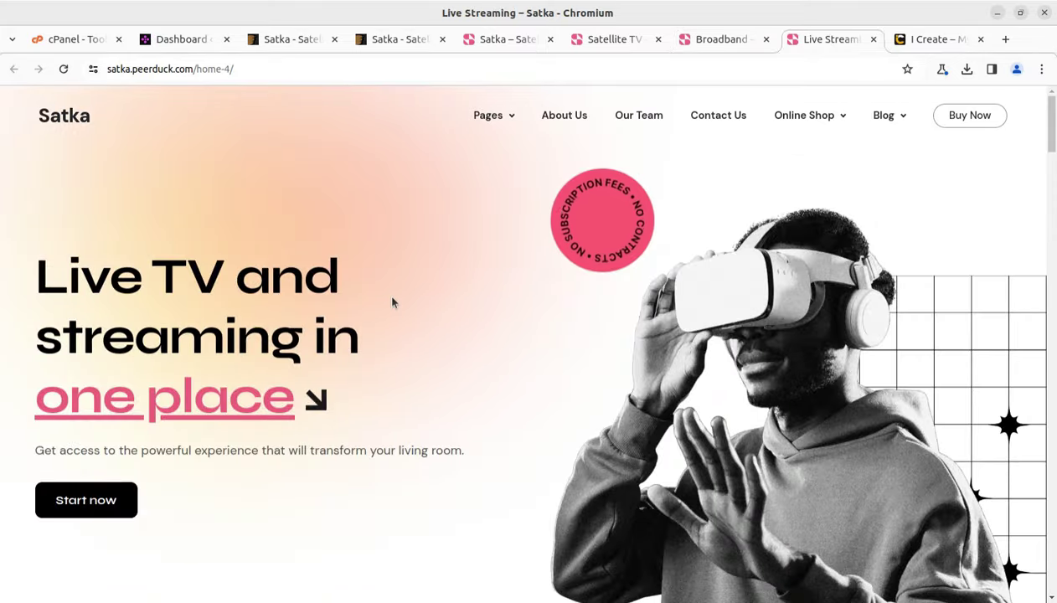
scroll(392, 302, "down", 1)
scroll(392, 302, "down", 3)
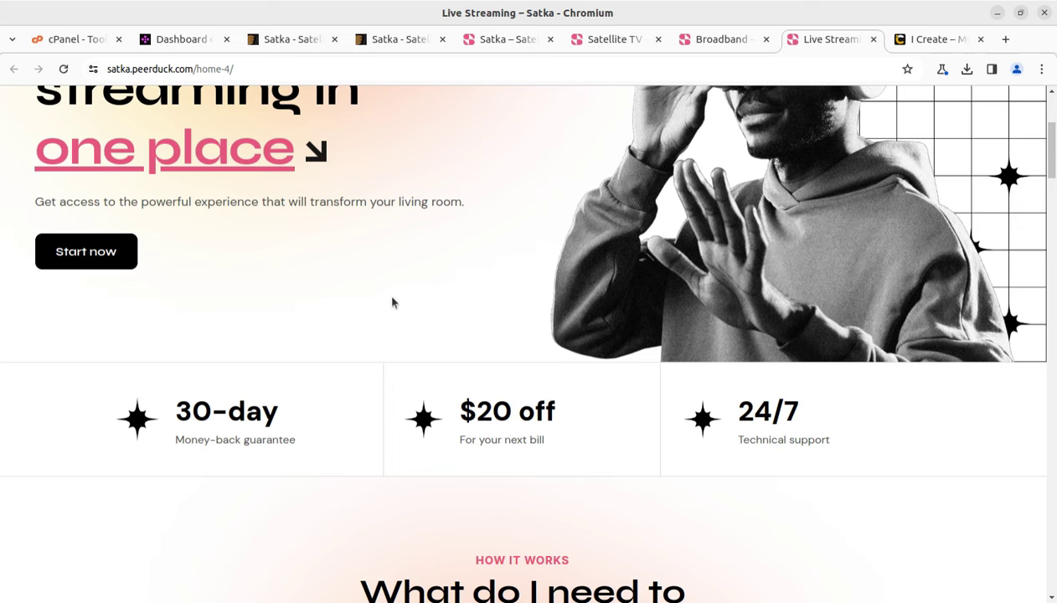
scroll(366, 440, "up", 3)
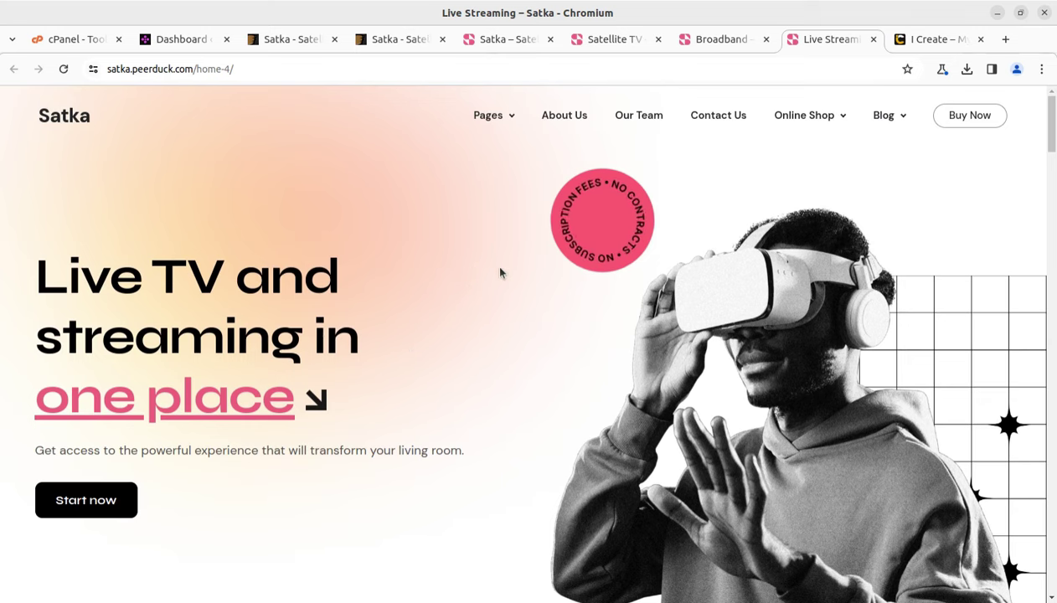
left_click(487, 43)
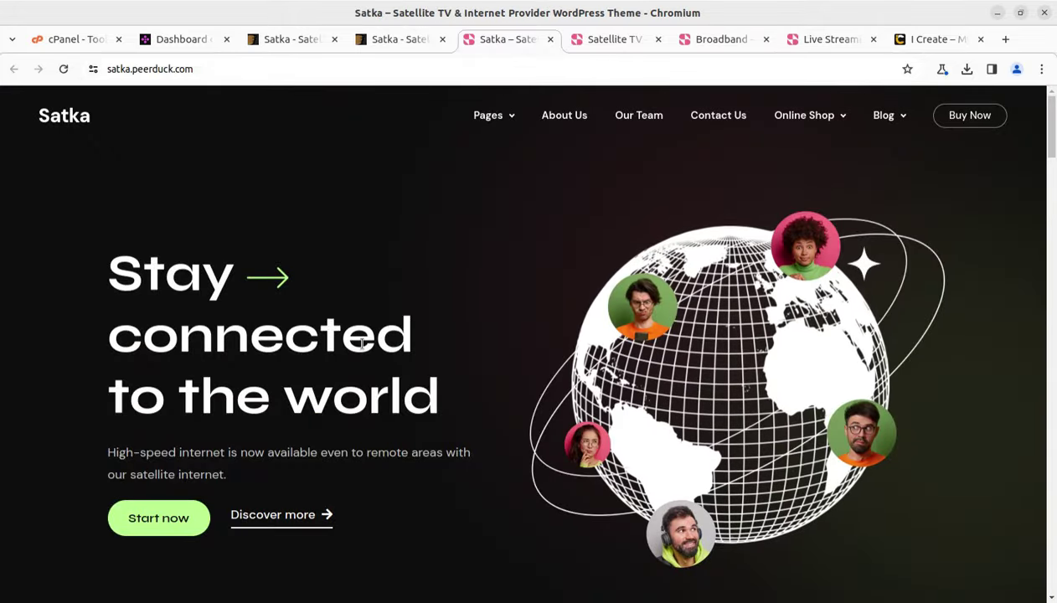
mouse_move(485, 126)
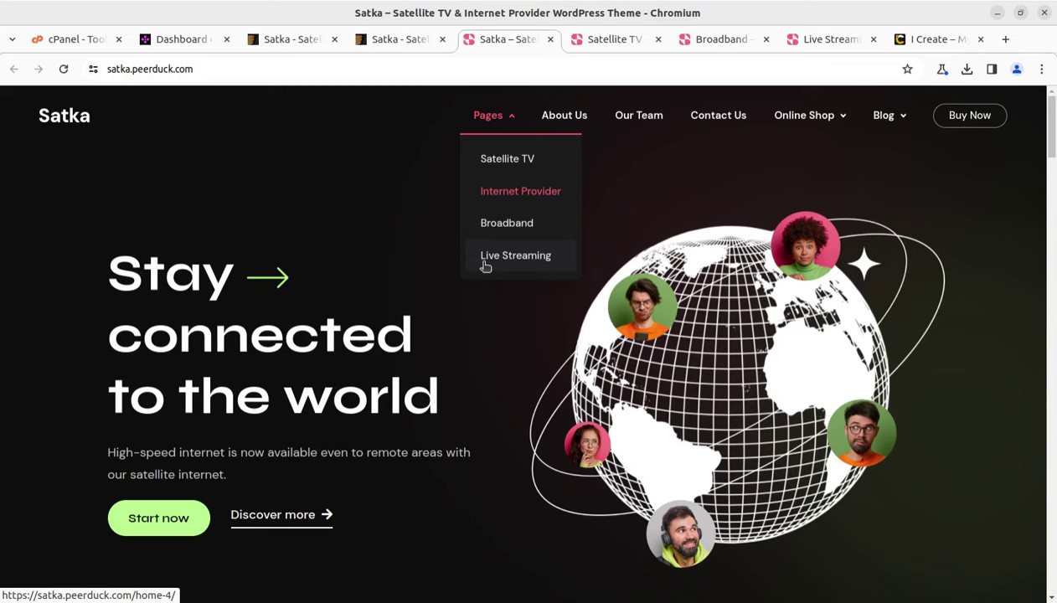
- Review the Satka theme's ThemeForest item page, including its title, pricing and description
left_click(282, 42)
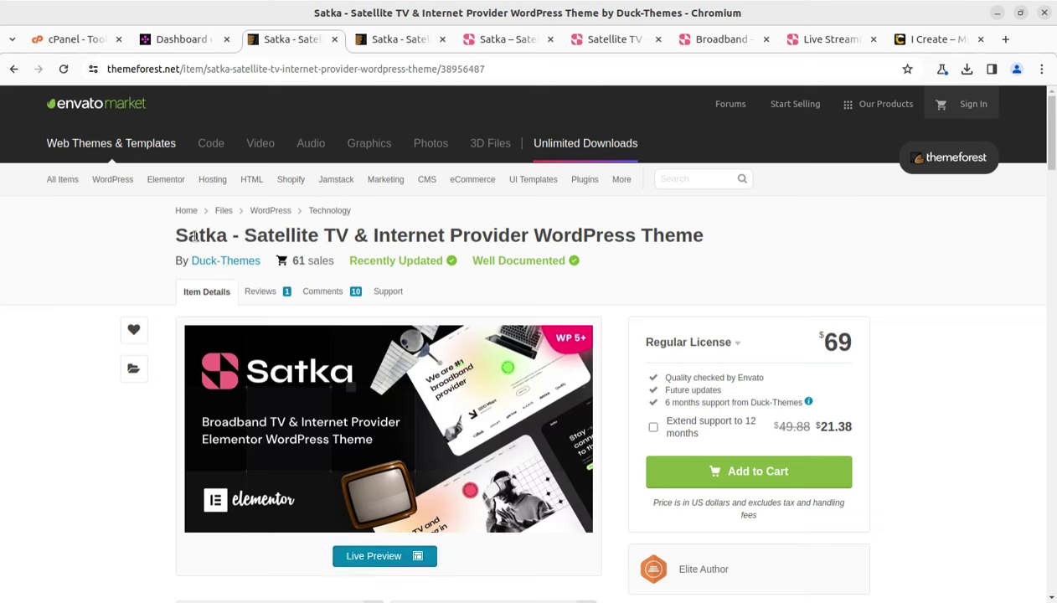
left_click_drag(244, 235, 325, 236)
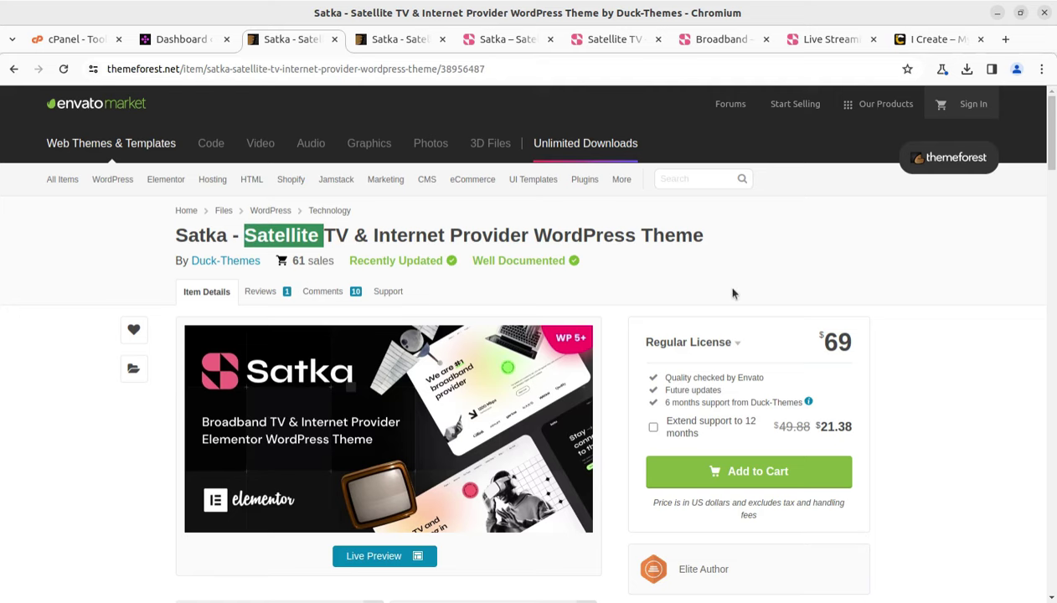
scroll(732, 292, "down", 2)
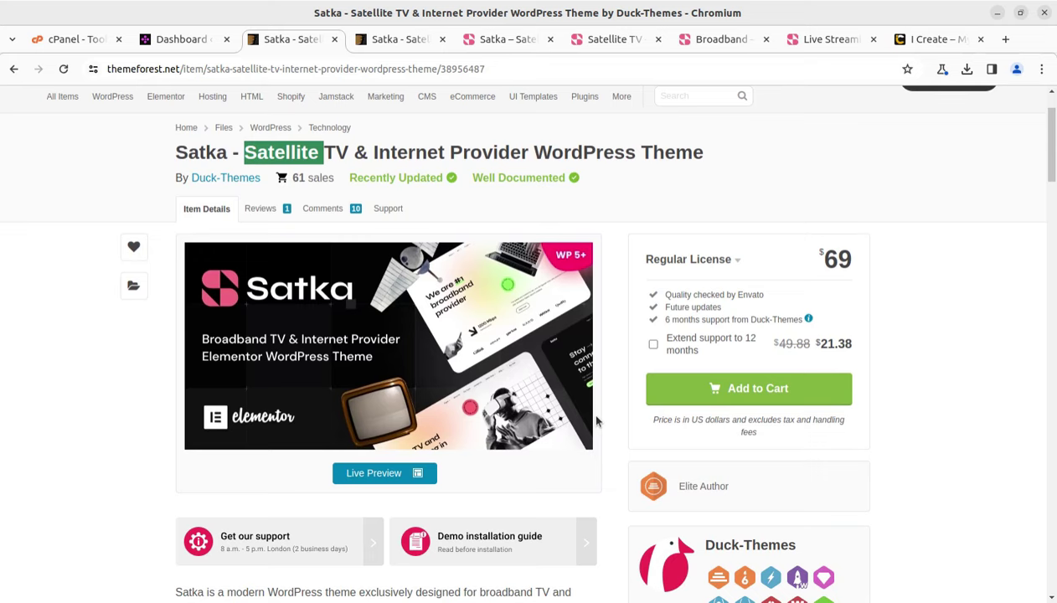
scroll(597, 421, "down", 4)
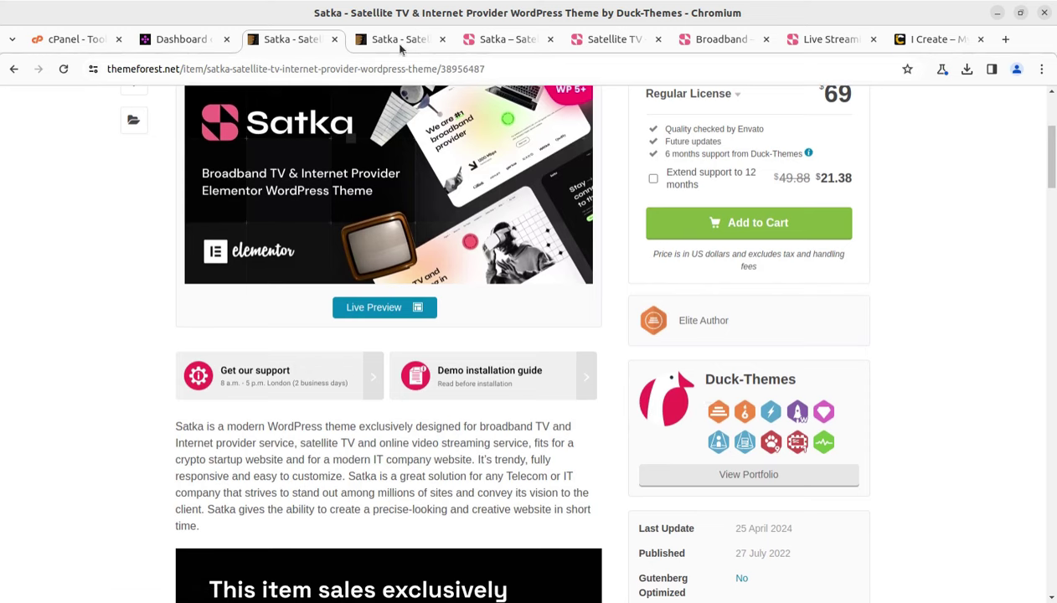
- View the Integro site's WordPress dashboard and the hosting account's cPanel tools
left_click(186, 40)
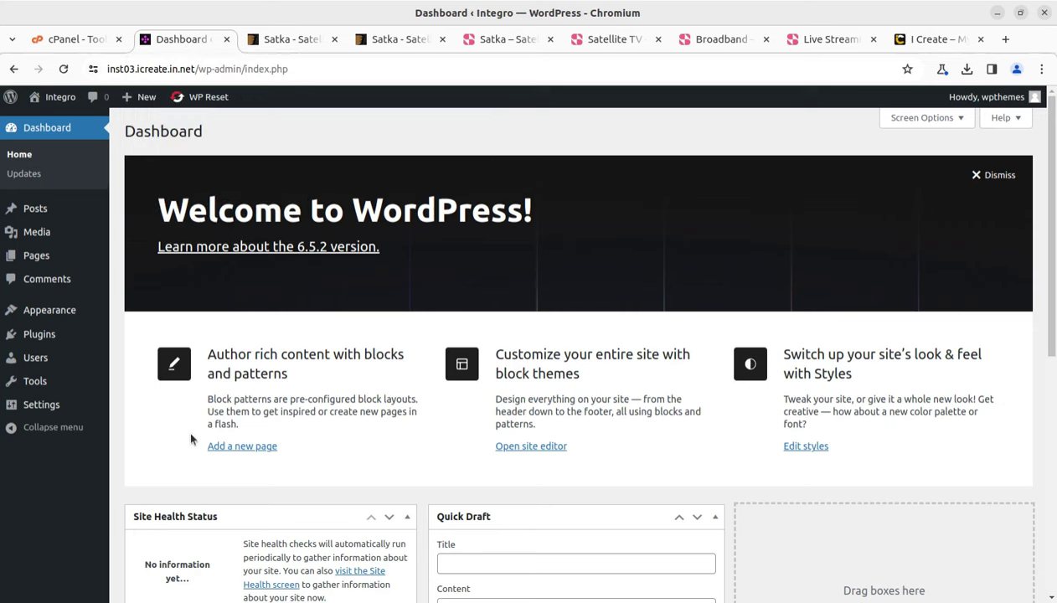
left_click(65, 39)
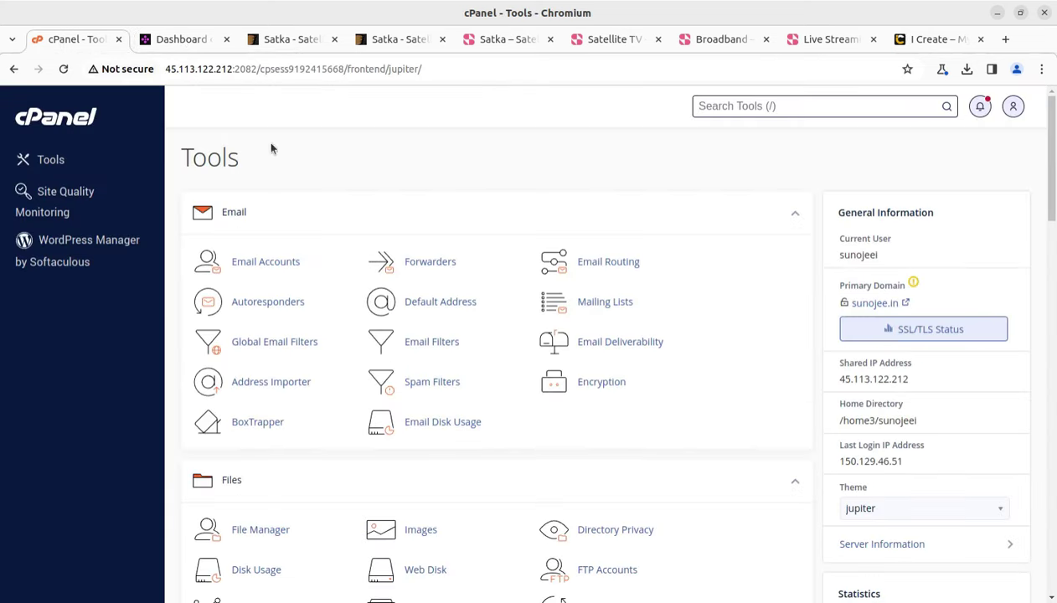
left_click(184, 42)
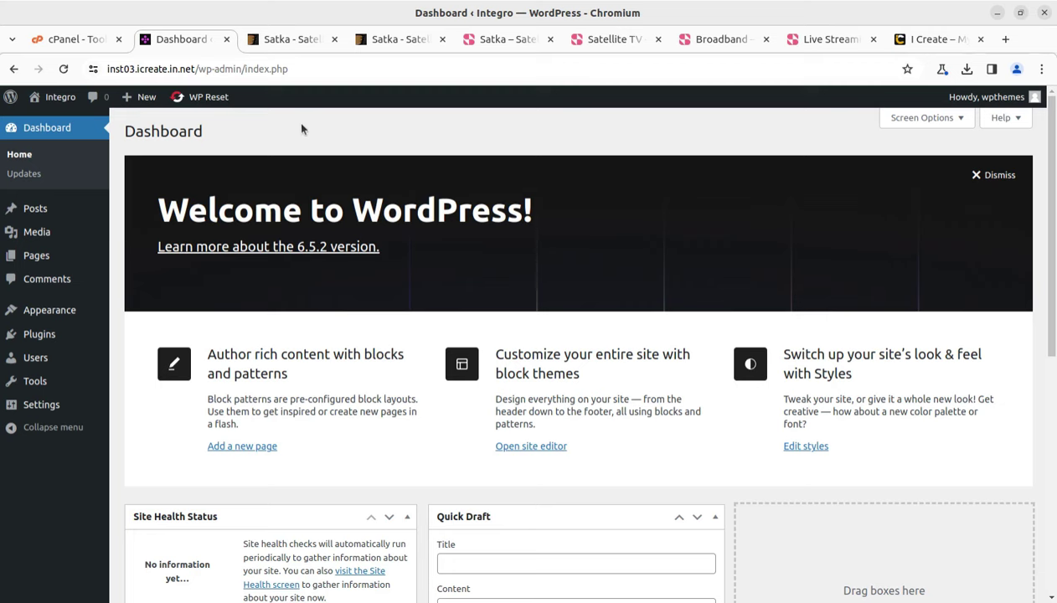
- Switch to the file manager and inspect the Satka_v1.08 folder's theme archives, licensing, documentation and demo installation folders
key("alt+Tab")
left_click(361, 239)
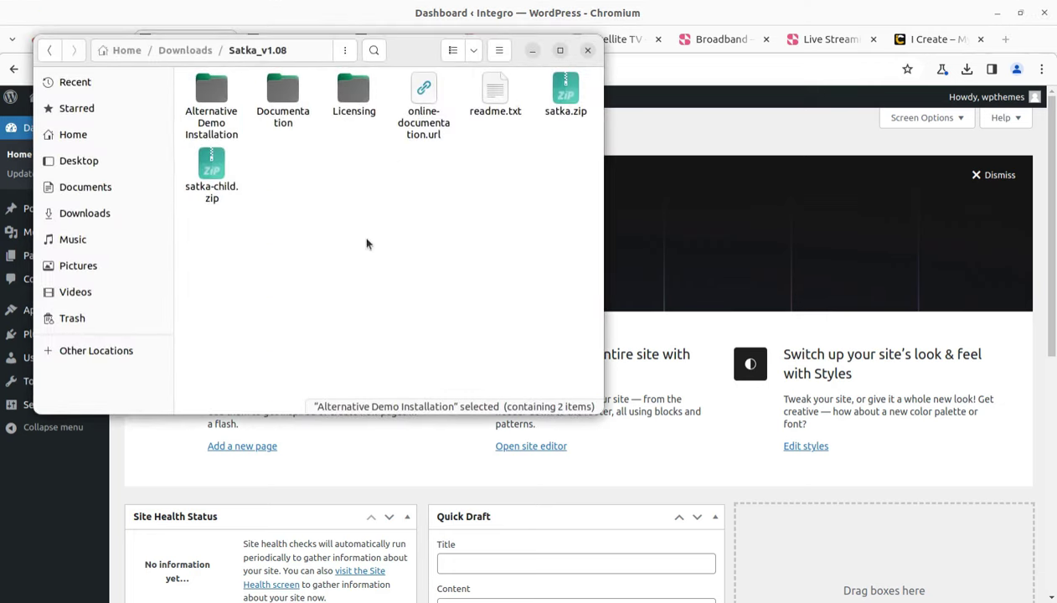
left_click(565, 91)
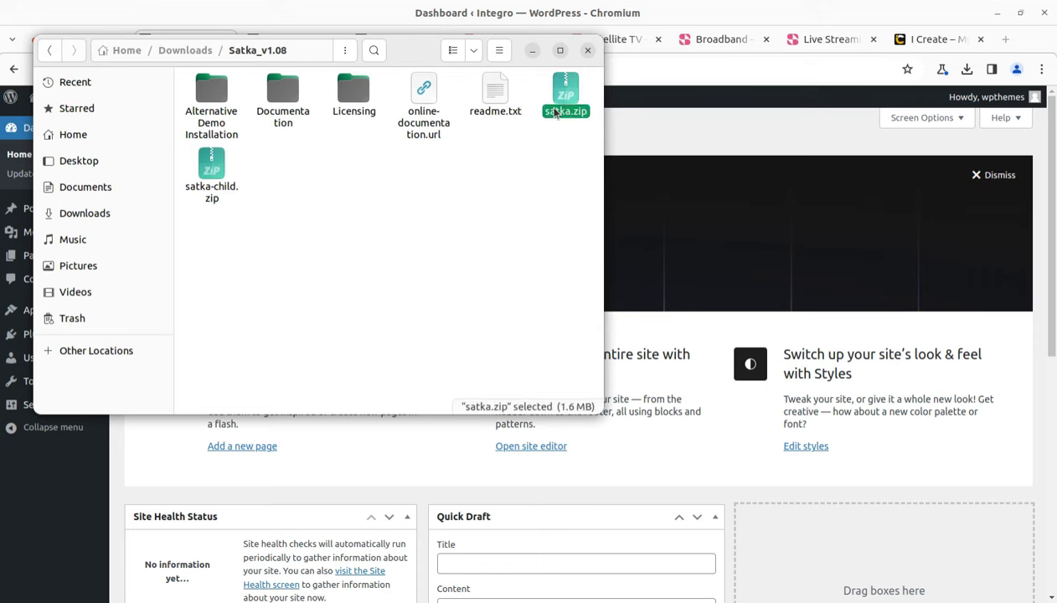
left_click(211, 166)
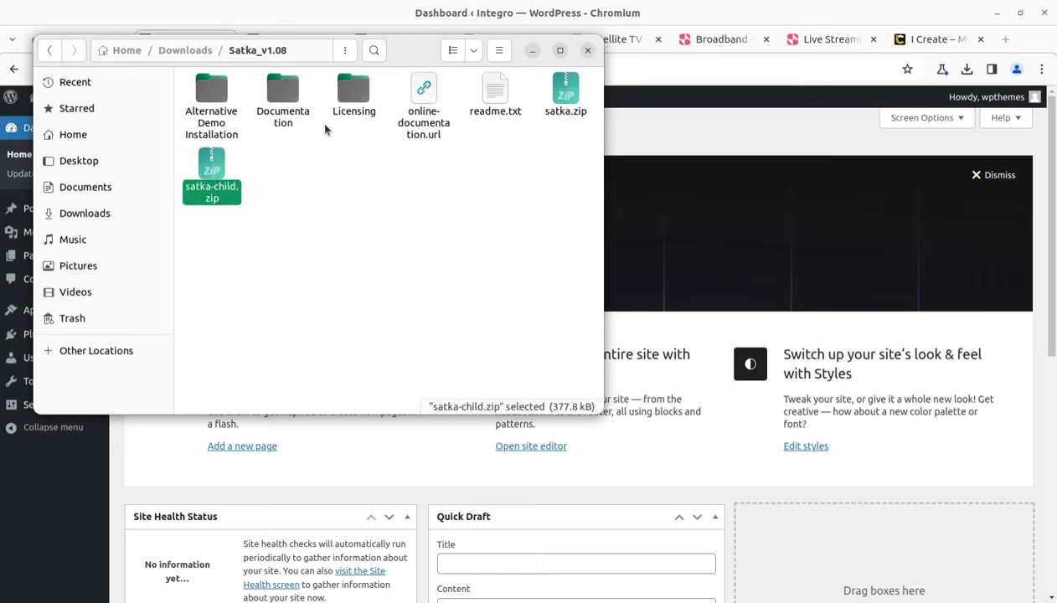
left_click(349, 99)
left_click(283, 93)
left_click(209, 92)
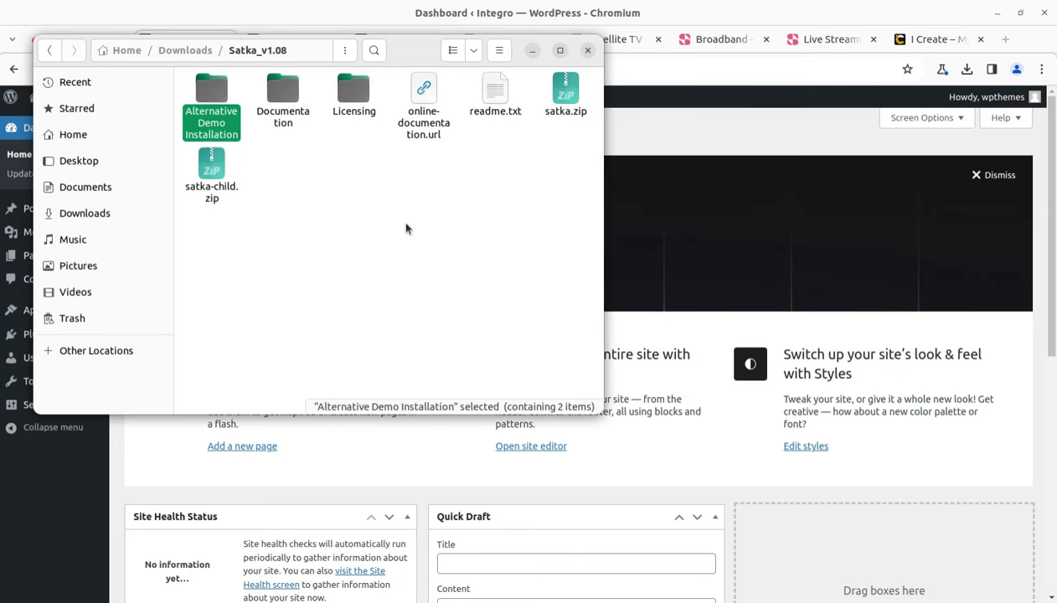
left_click(532, 51)
- Revisit the Satka item page on ThemeForest and read through the i-Create website's home page
left_click(276, 39)
scroll(112, 381, "up", 3)
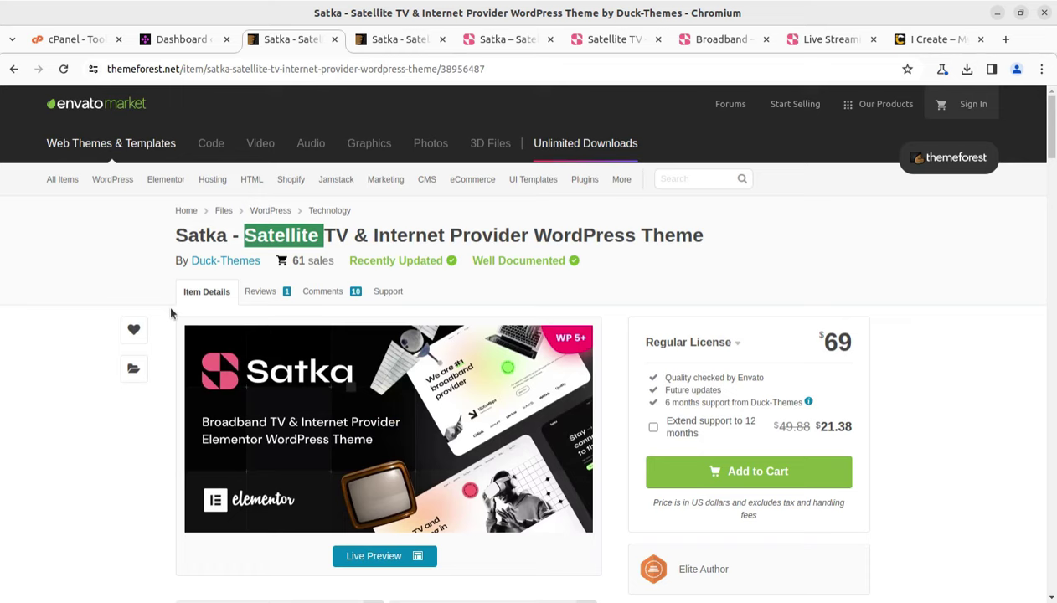
left_click(910, 46)
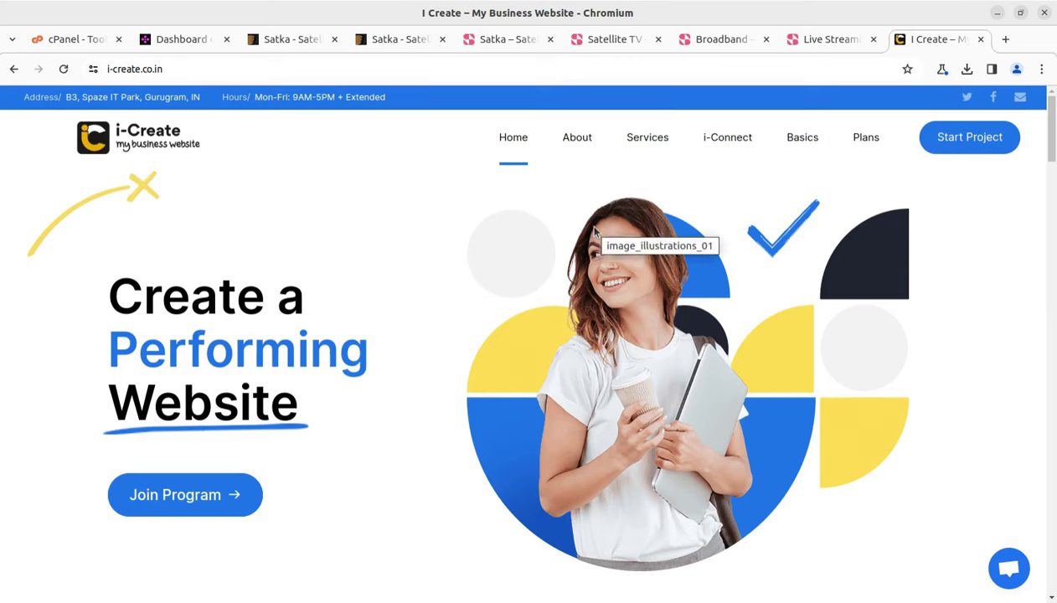
left_click(275, 53)
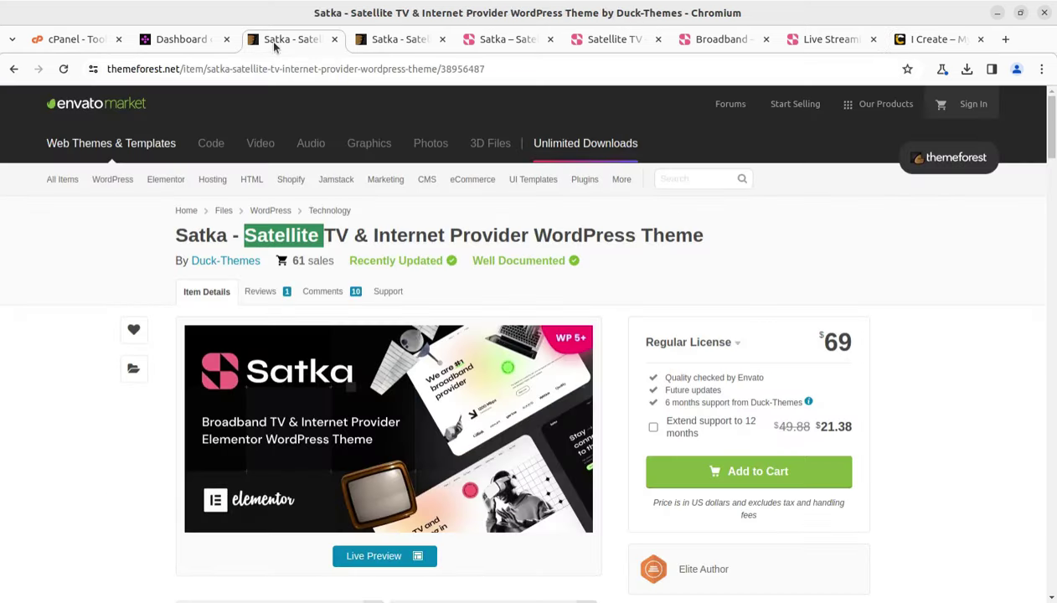
left_click(911, 46)
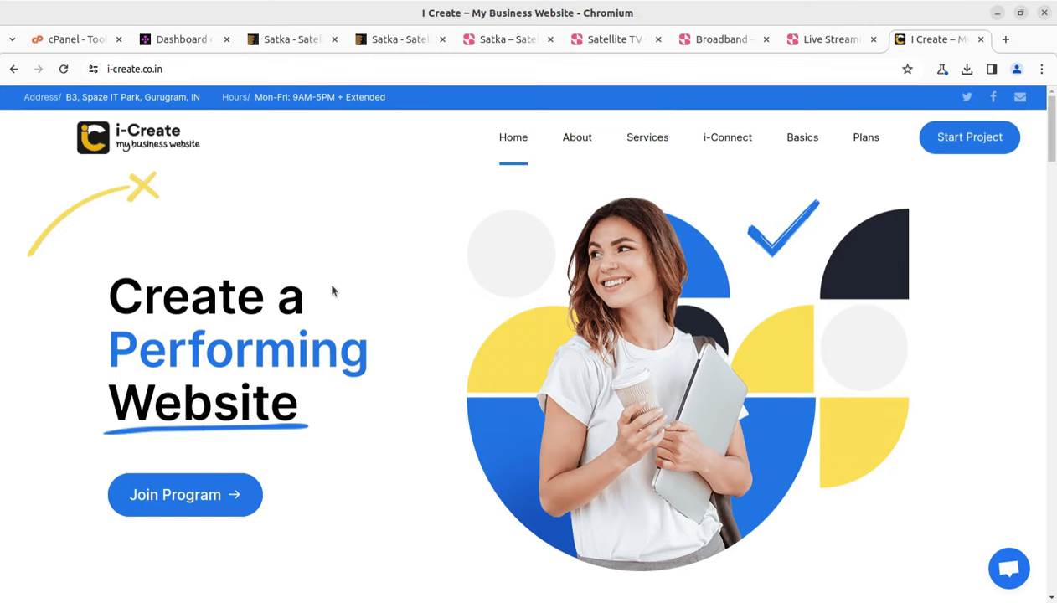
scroll(410, 436, "down", 3)
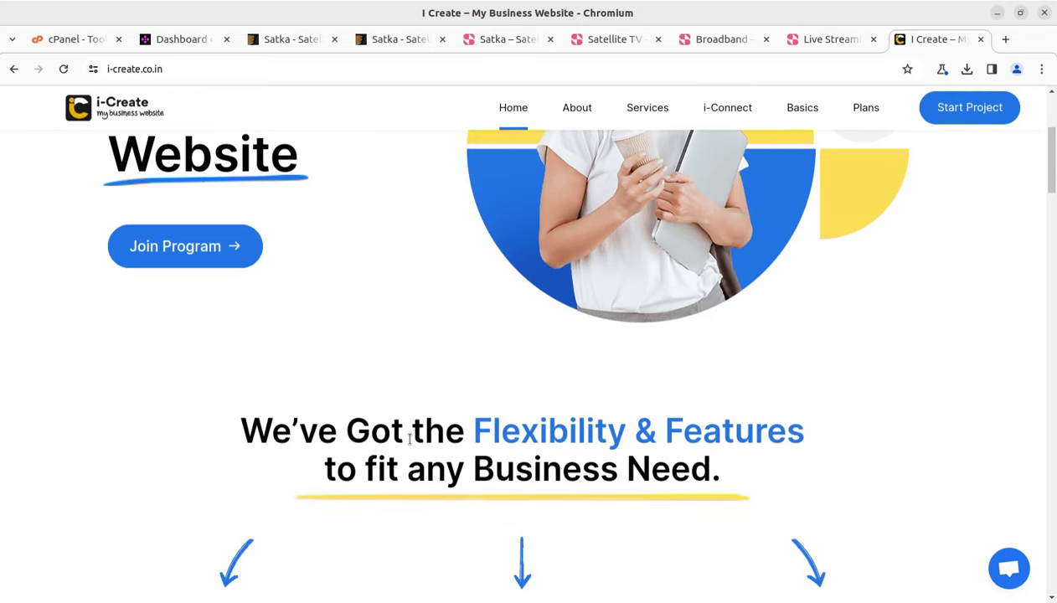
scroll(410, 437, "down", 5)
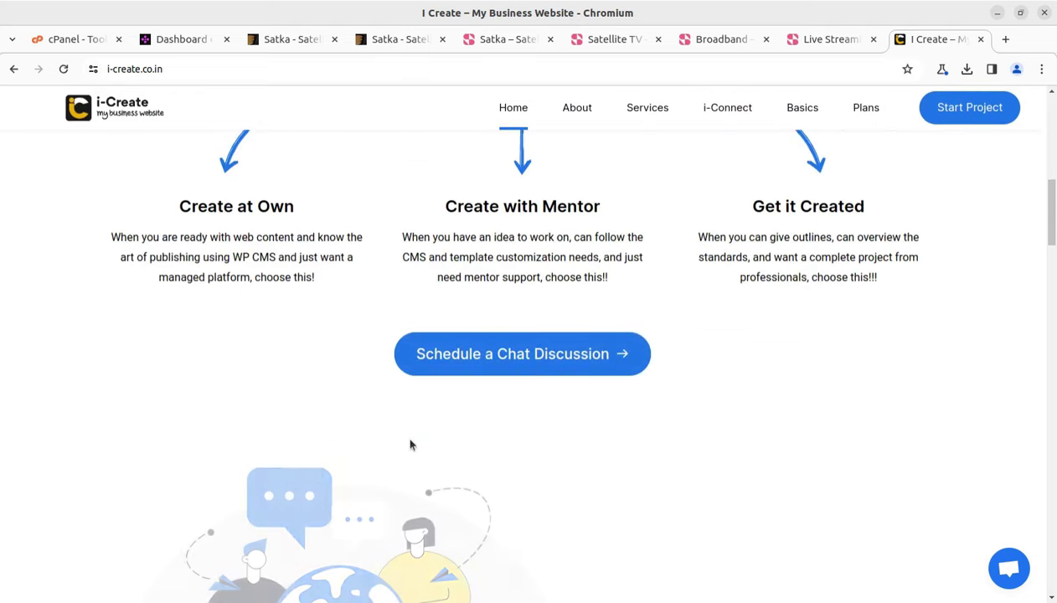
scroll(410, 445, "up", 10)
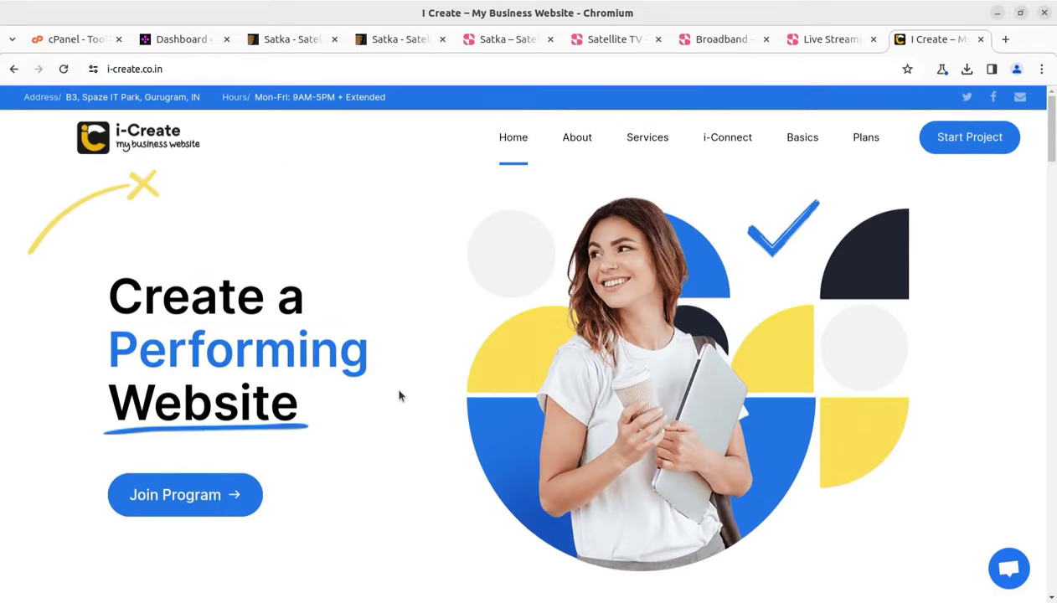
- Open the theme upload form for adding a new theme to the Integro WordPress site
left_click(187, 44)
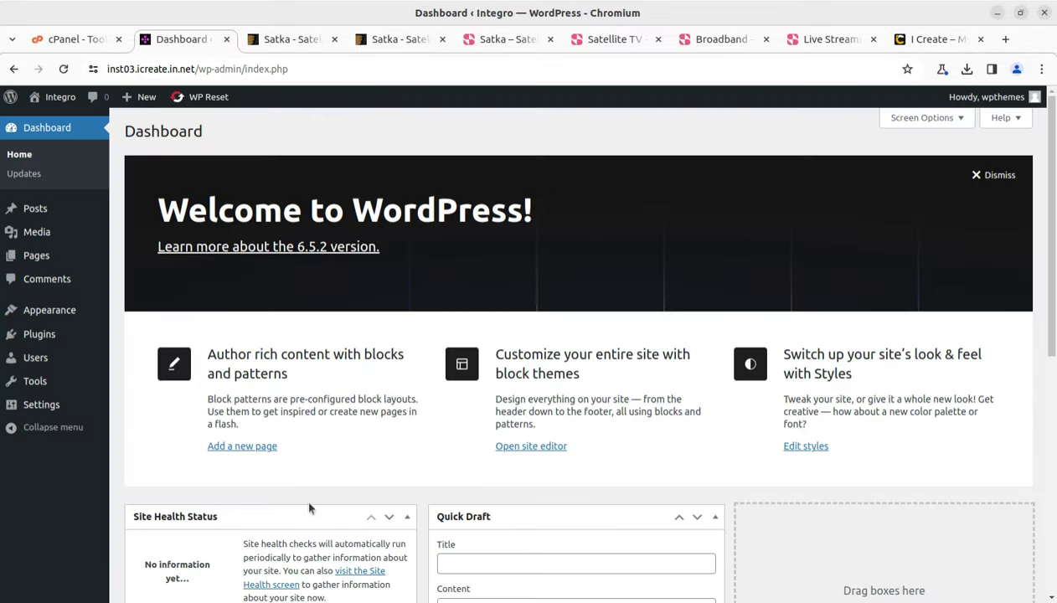
mouse_move(47, 311)
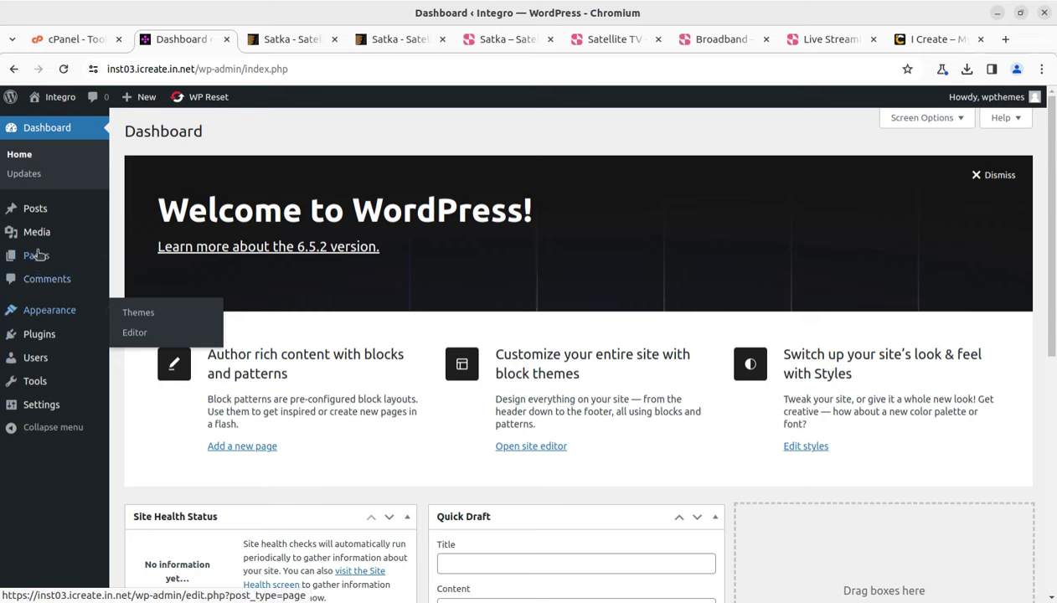
left_click(139, 315)
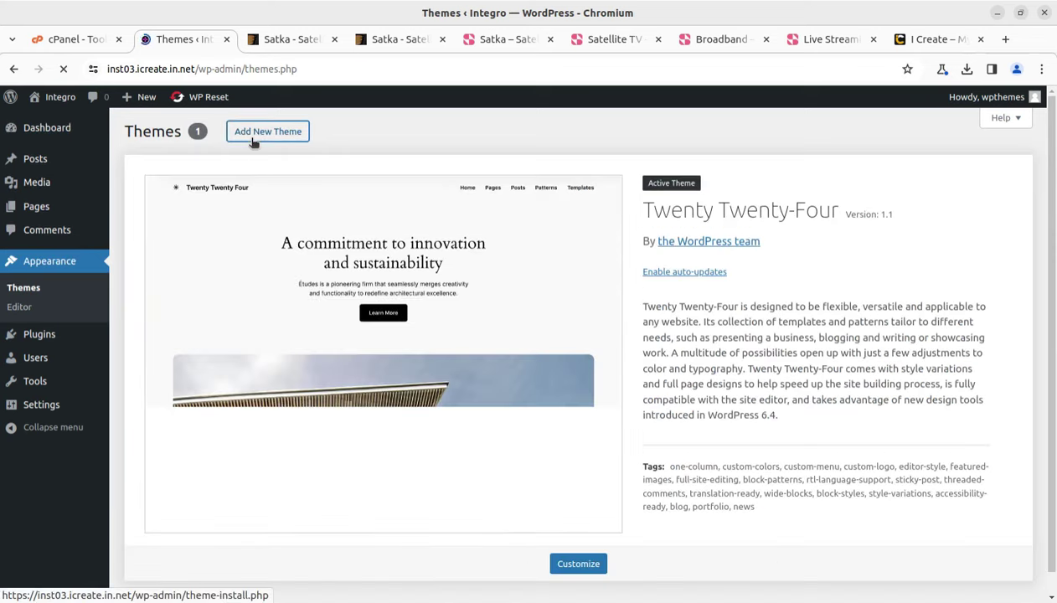
left_click(254, 138)
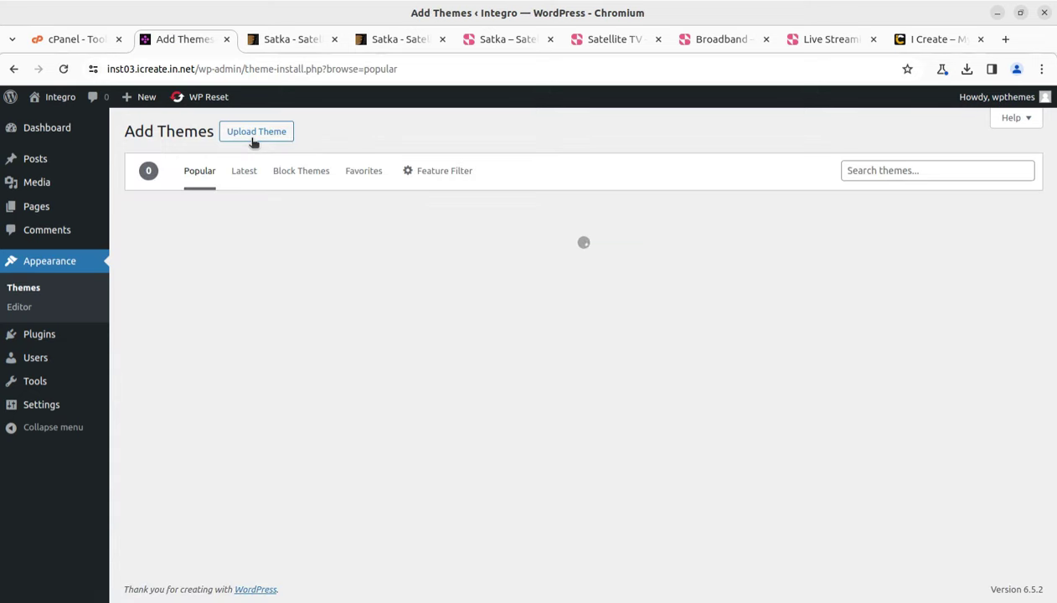
left_click(255, 138)
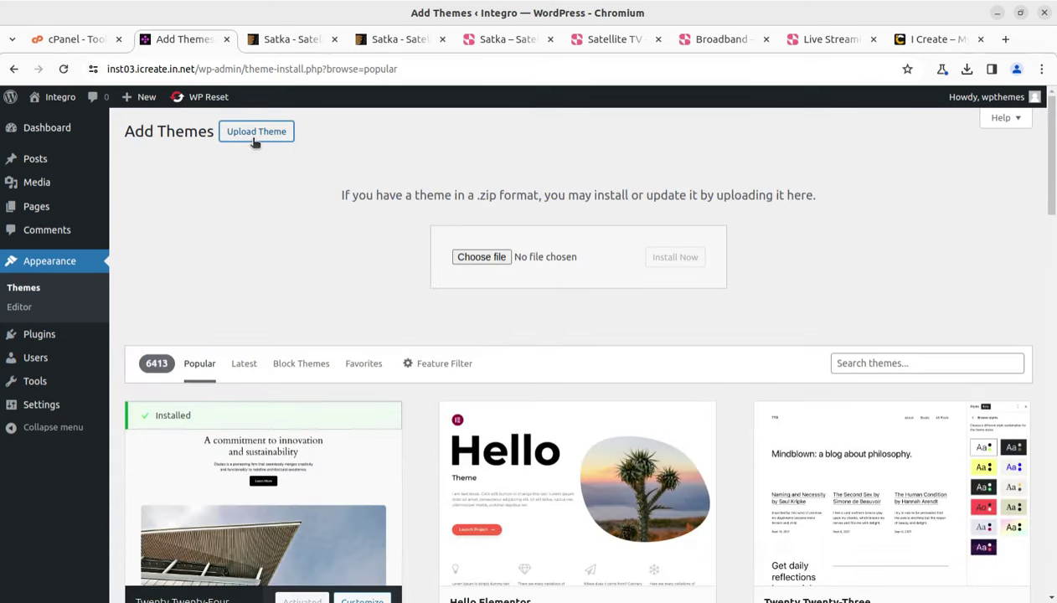
- Install the theme from satka.zip in the Satka_v1.08 folder and go to the installed themes page
left_click(490, 257)
left_click(400, 232)
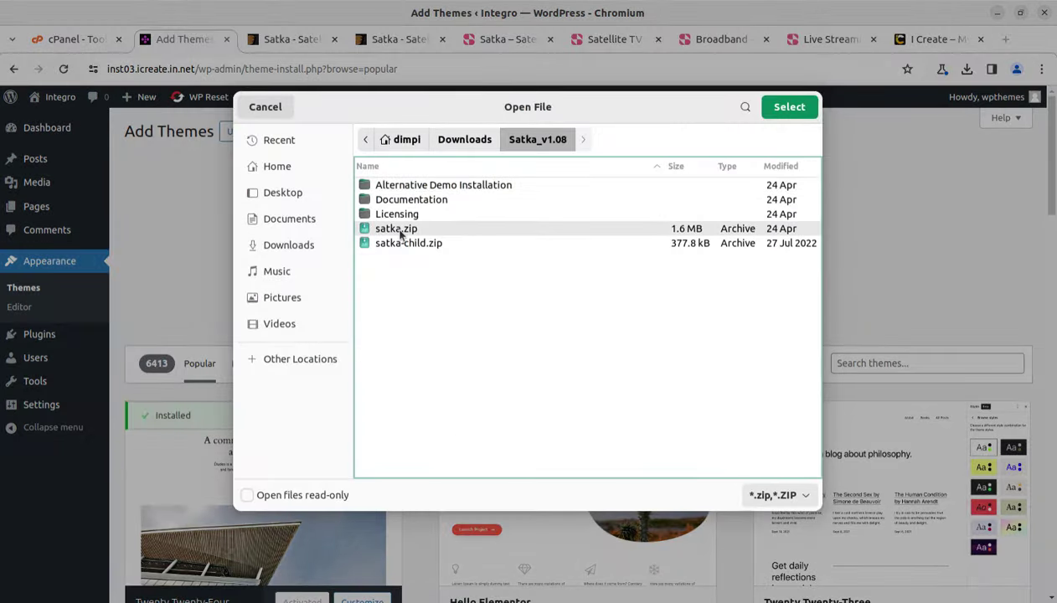
left_click(774, 107)
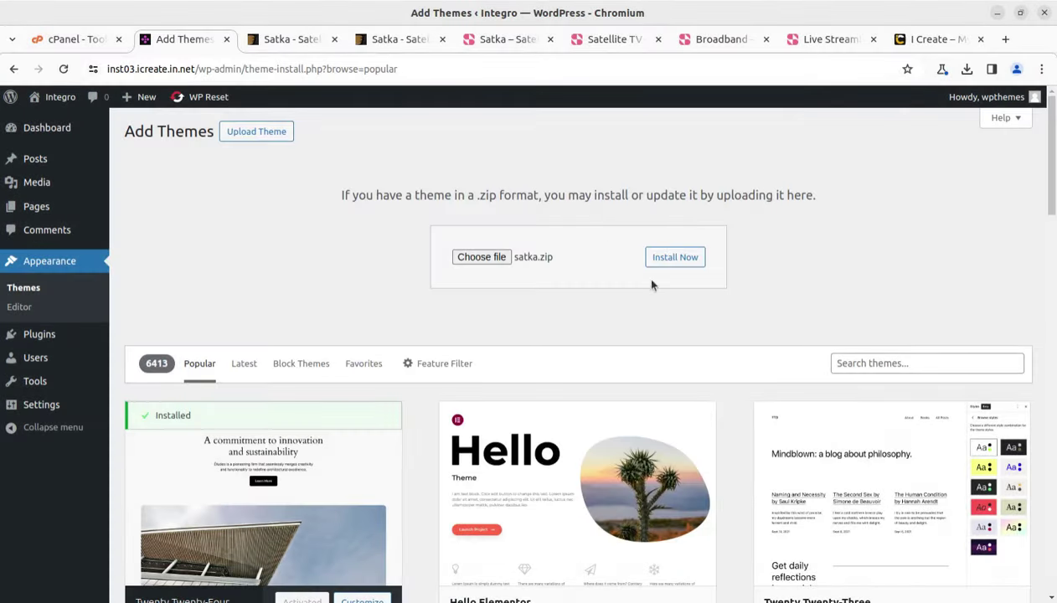
left_click(674, 260)
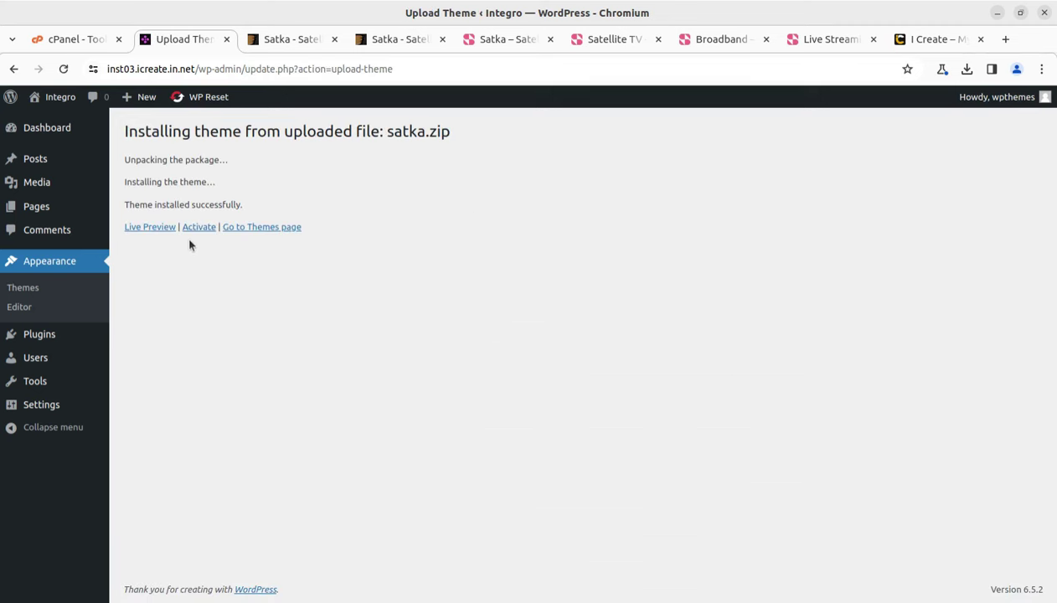
left_click(256, 230)
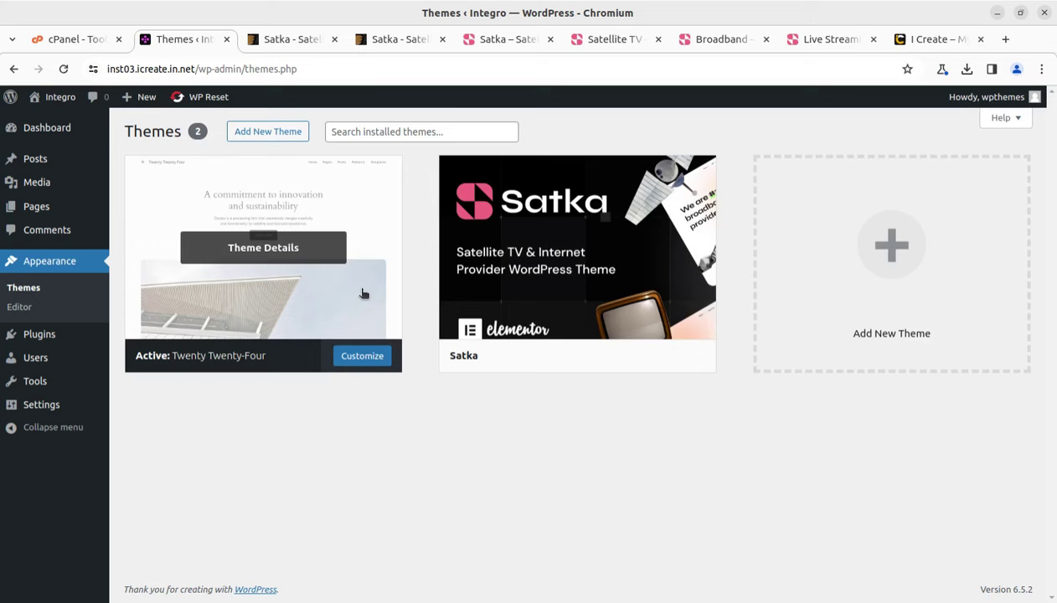
mouse_move(520, 256)
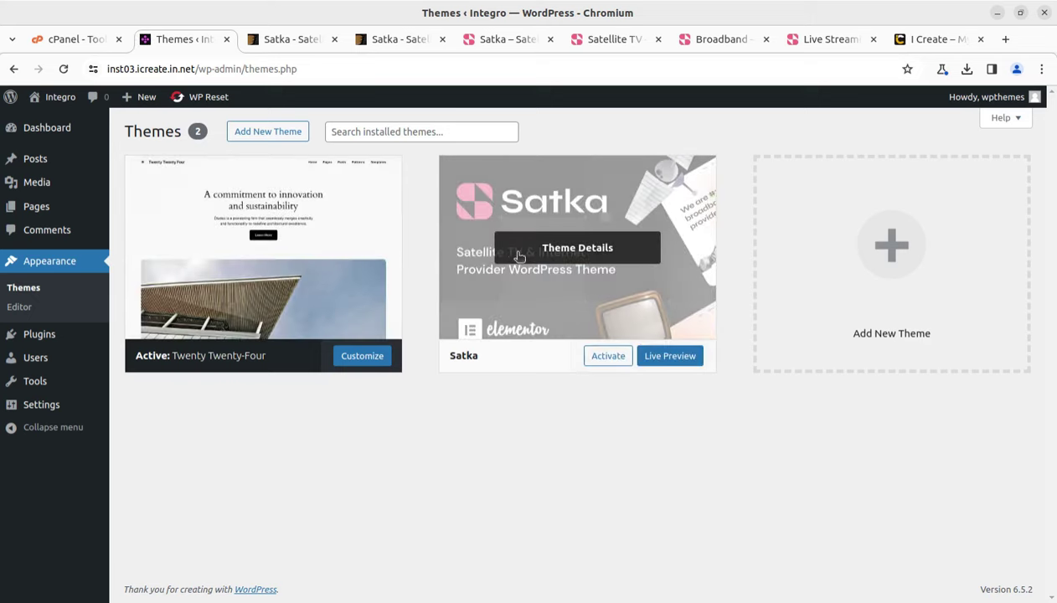
- Check the installed Satka theme's version, and examine the title, author, published date and last update on its ThemeForest item page
left_click(563, 260)
left_click_drag(642, 205, 752, 208)
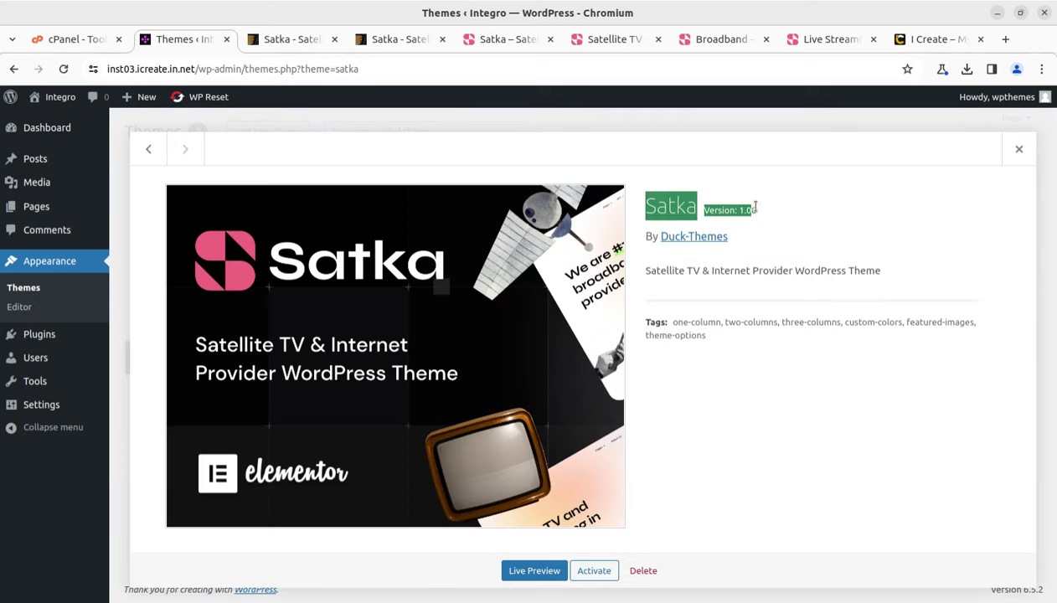
left_click(273, 46)
left_click(731, 276)
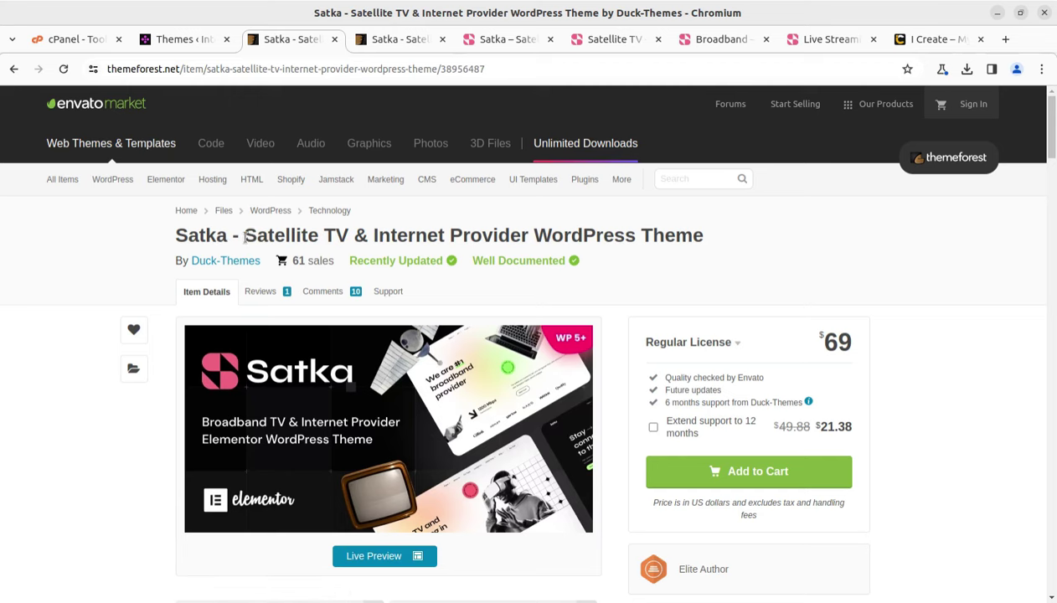
left_click_drag(254, 234, 529, 237)
scroll(745, 402, "down", 2)
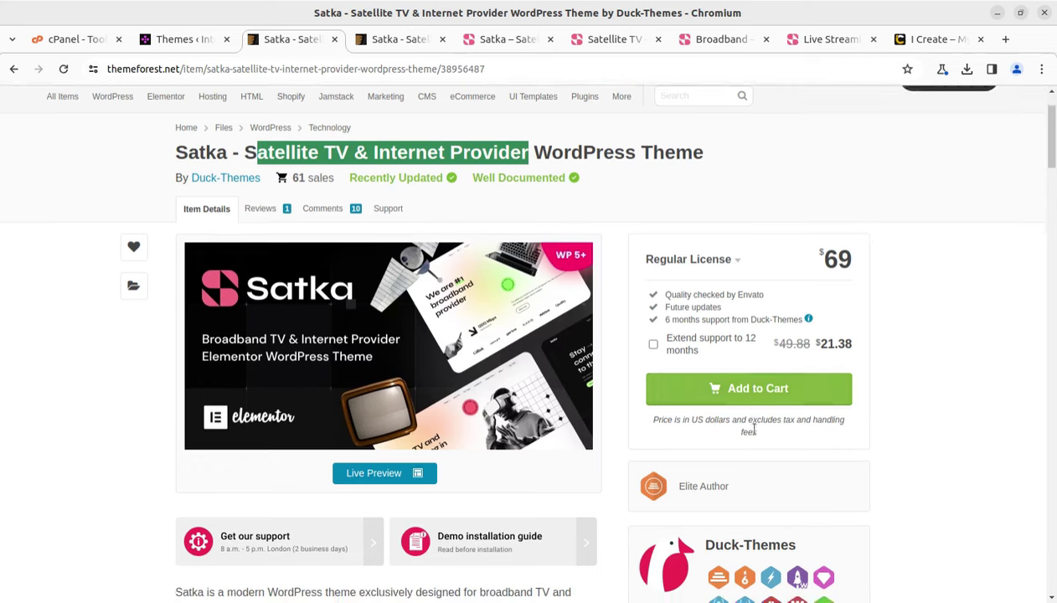
left_click_drag(796, 545, 706, 546)
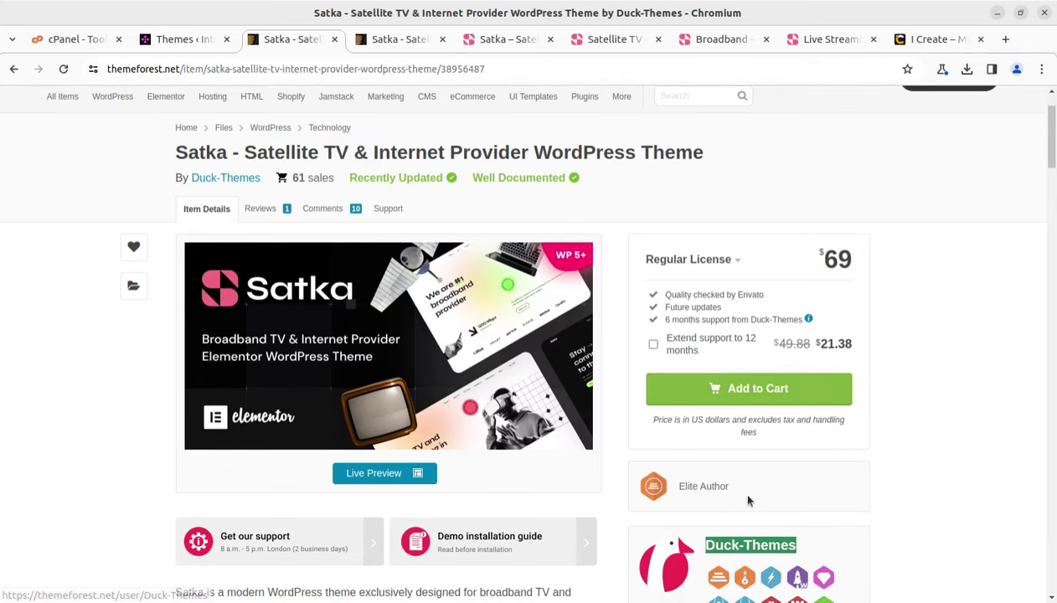
left_click_drag(730, 486, 679, 488)
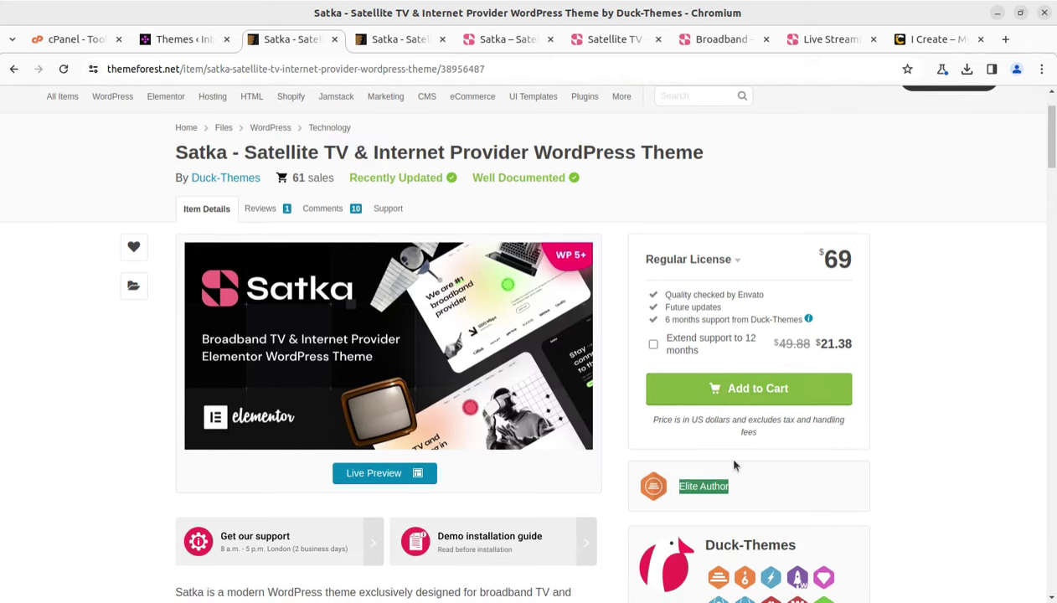
scroll(736, 466, "down", 3)
left_click_drag(792, 471, 729, 477)
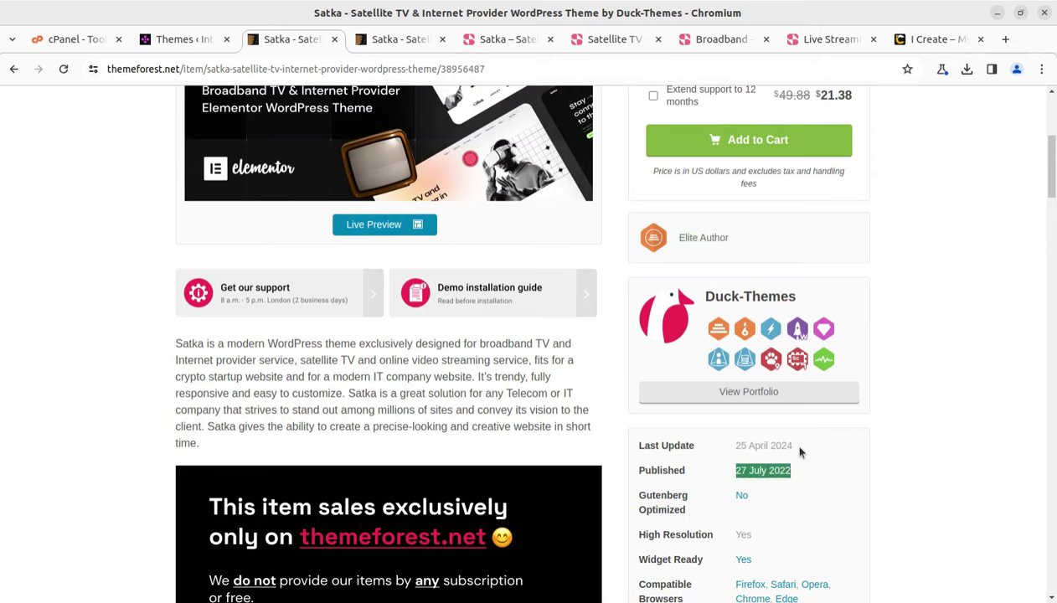
left_click_drag(792, 446, 732, 453)
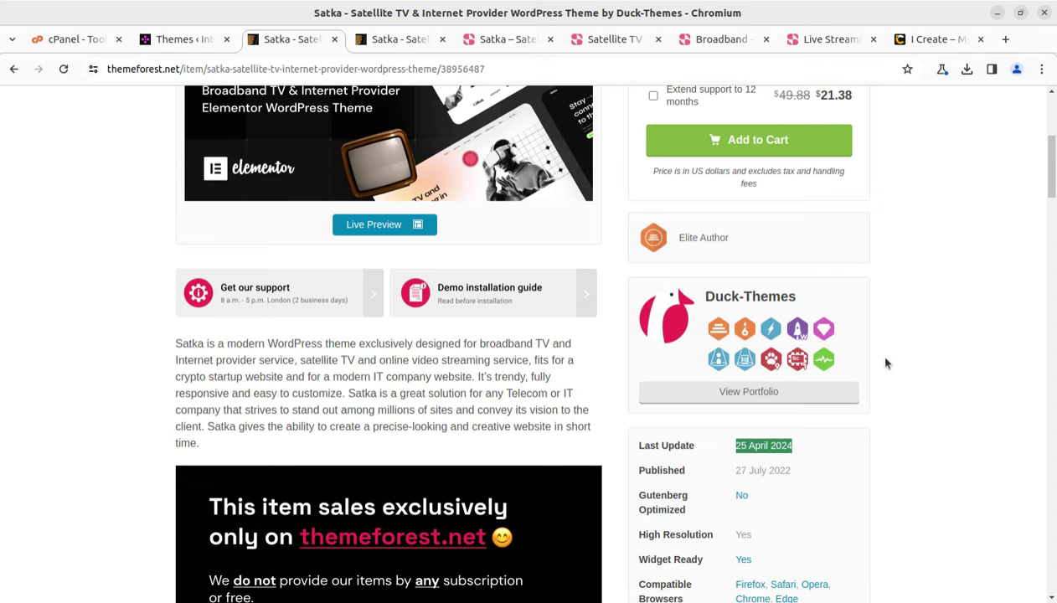
scroll(882, 364, "up", 5)
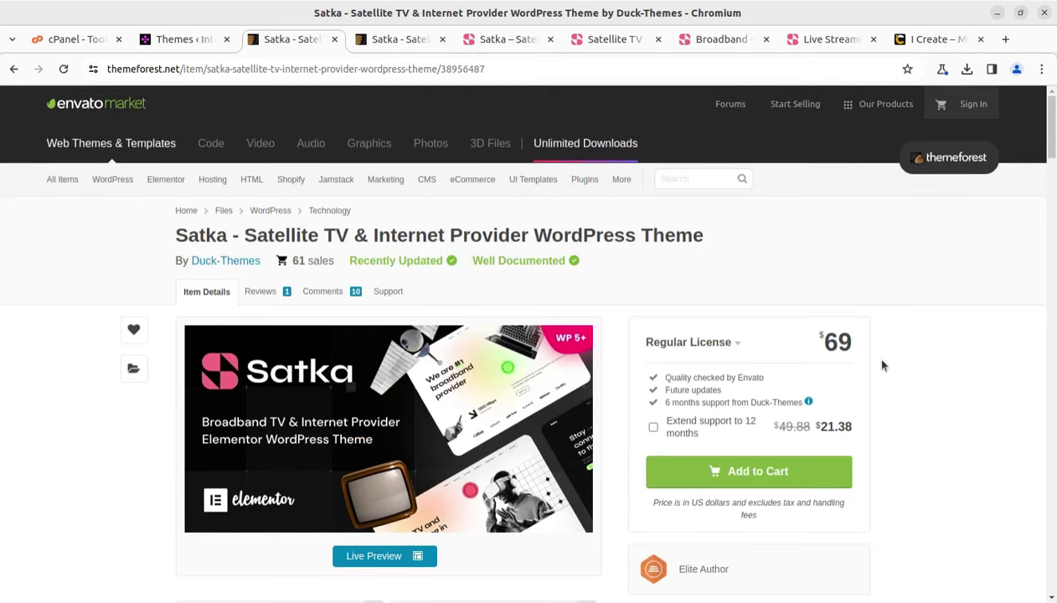
- Return to the Satka theme details in WordPress and activate the theme
left_click(181, 40)
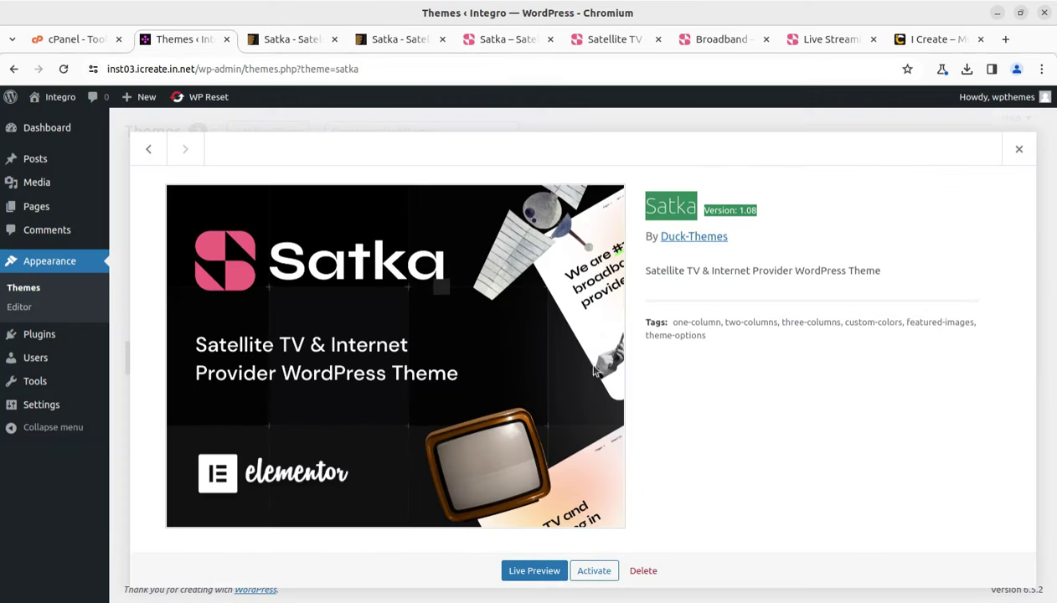
left_click(591, 576)
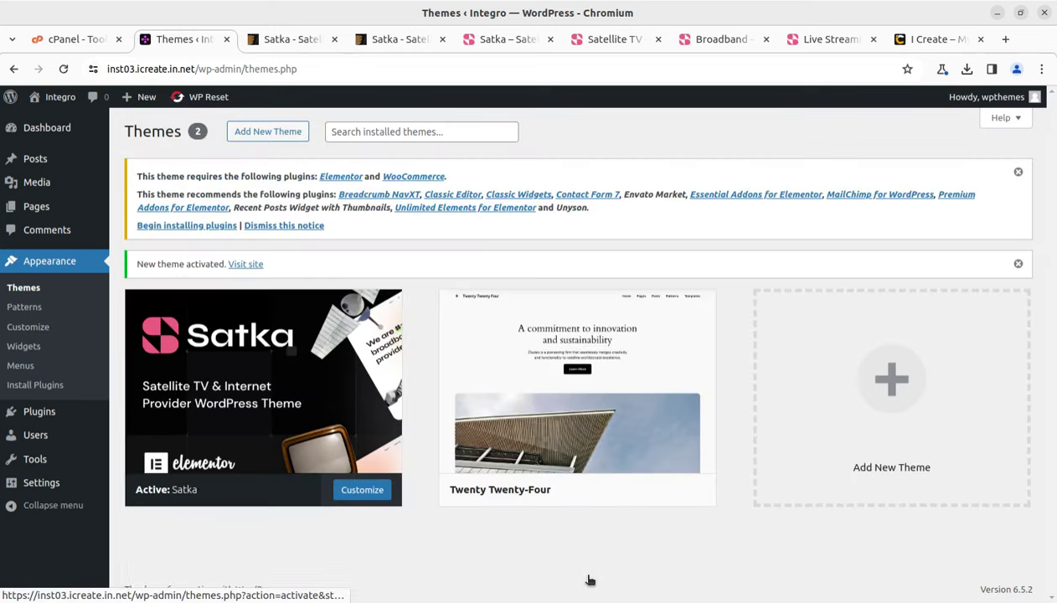
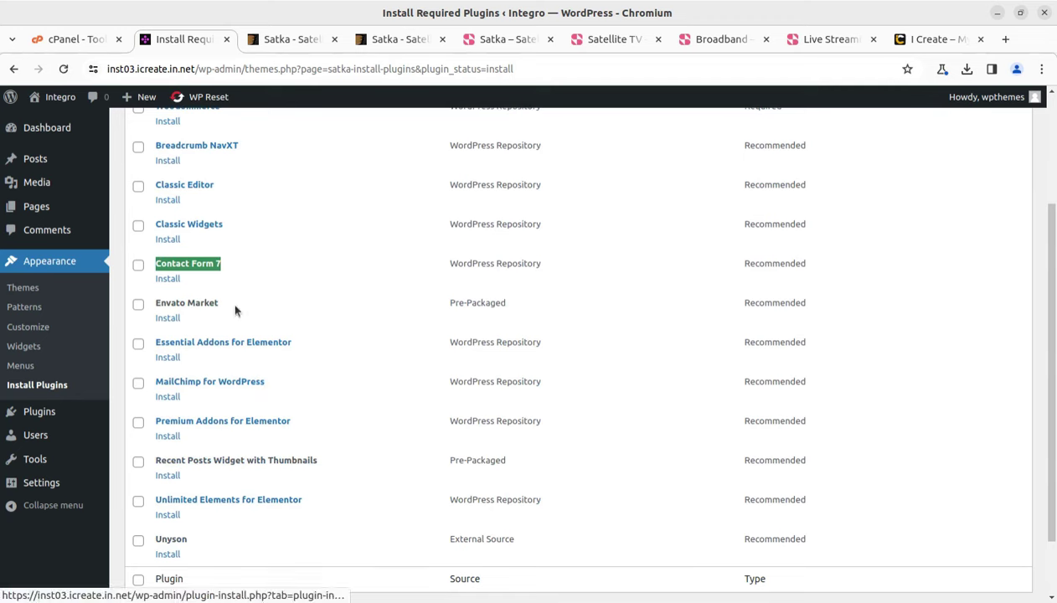
- Review the theme's recommended plugins on the required plugins page, from Envato Market down to Unyson
left_click_drag(236, 308, 156, 303)
left_click(194, 355)
left_click_drag(294, 343, 154, 353)
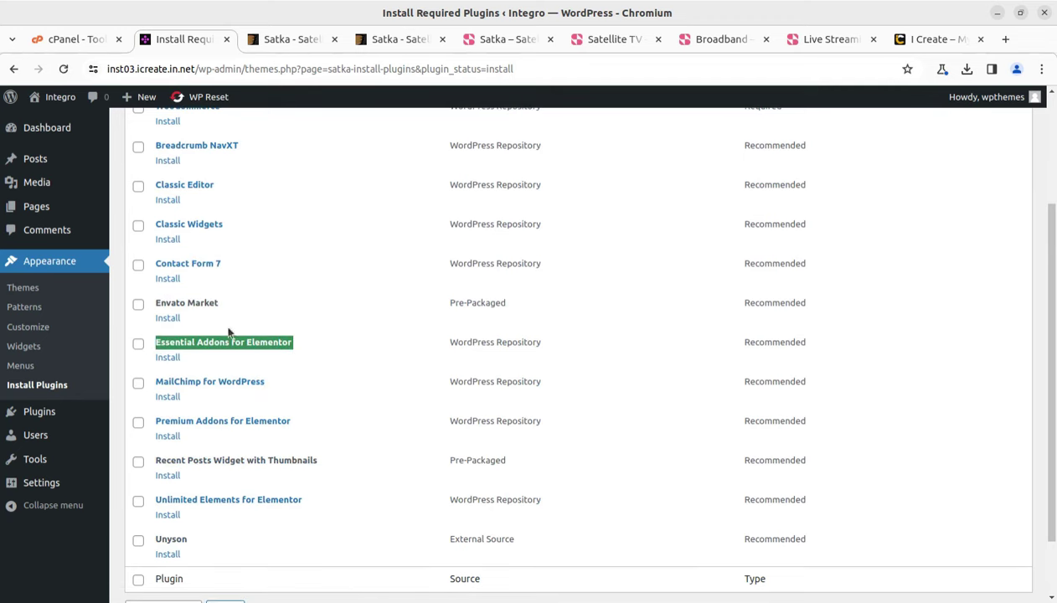
scroll(272, 366, "down", 2)
left_click_drag(267, 306, 150, 305)
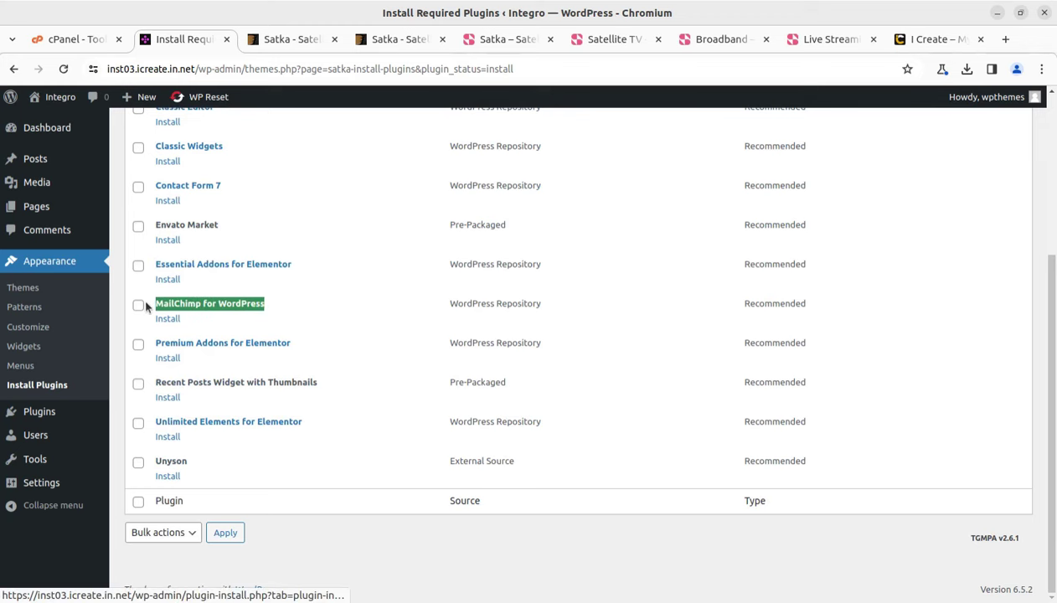
left_click_drag(290, 345, 154, 345)
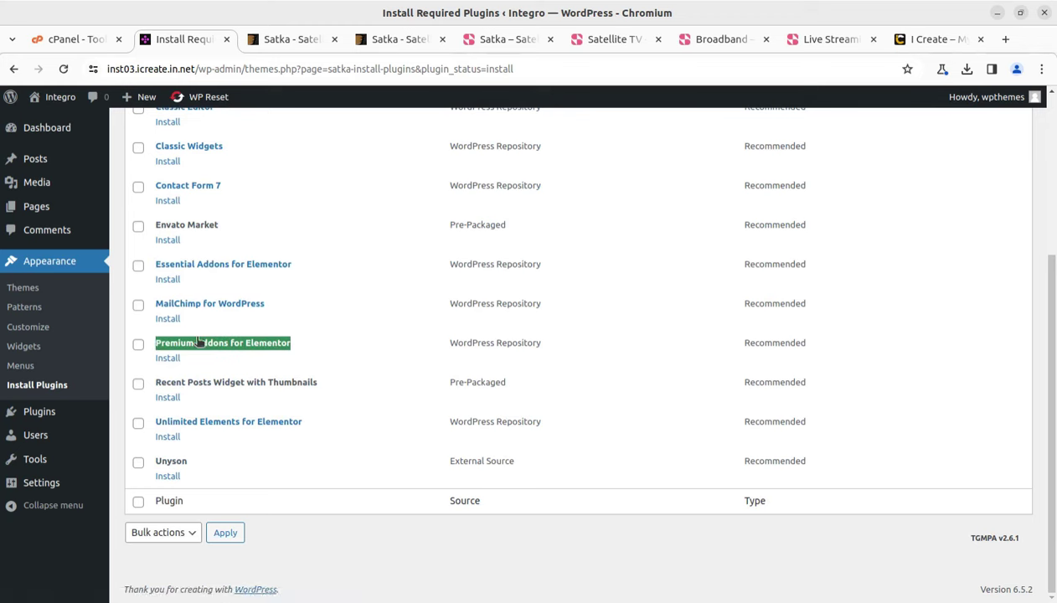
left_click_drag(327, 378, 170, 382)
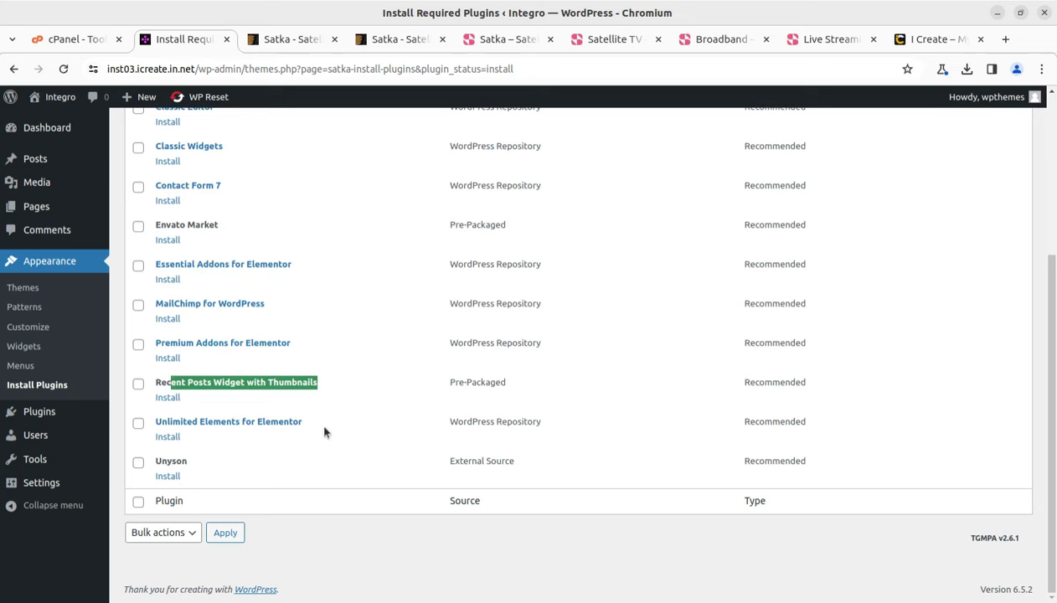
left_click_drag(320, 422, 145, 424)
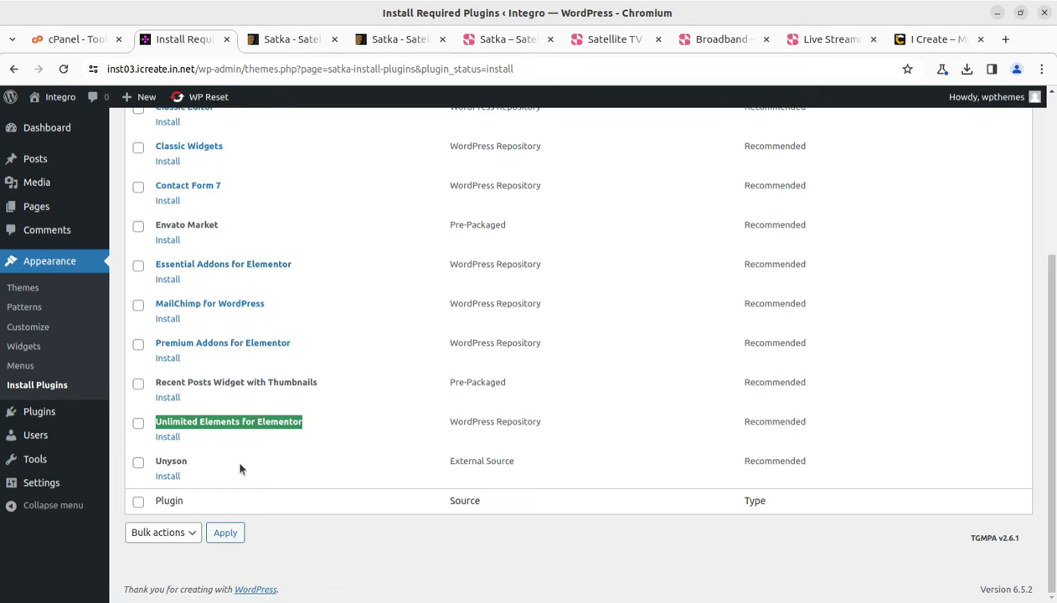
left_click_drag(196, 462, 150, 462)
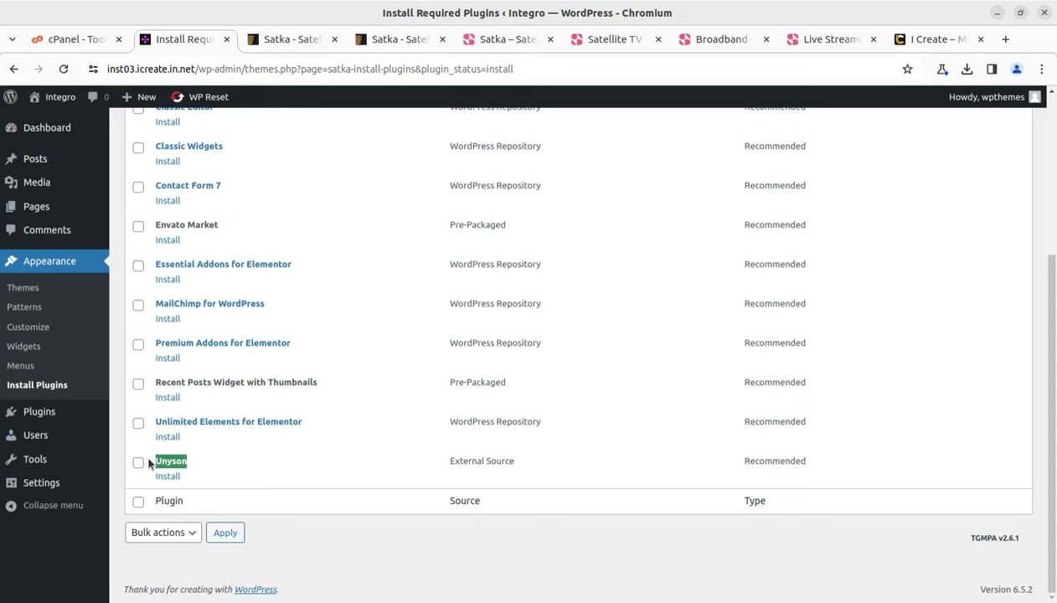
- Select all the listed required and recommended plugins and install them in bulk
scroll(149, 464, "up", 5)
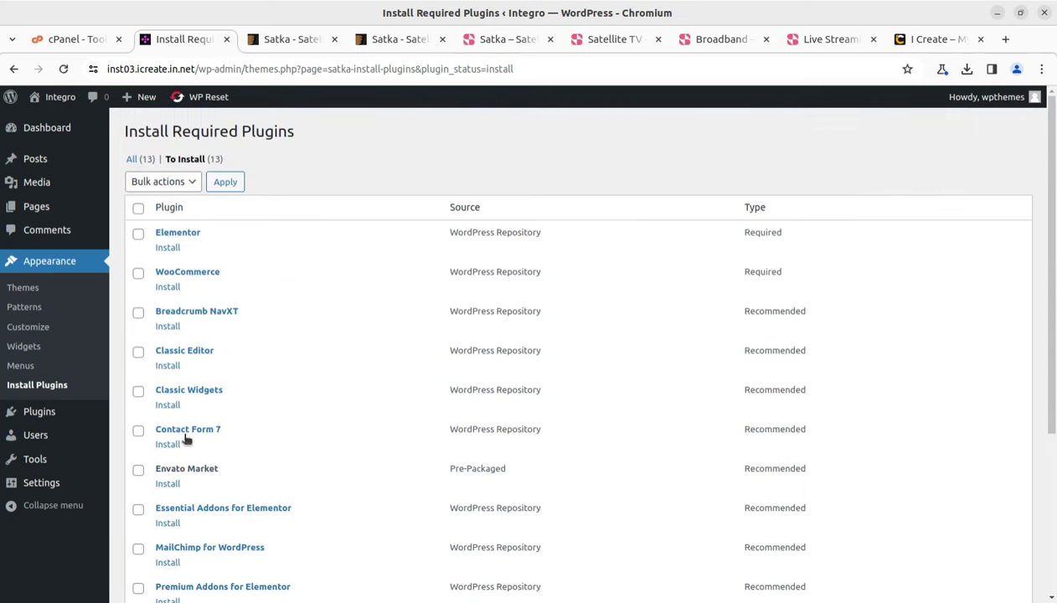
left_click(137, 208)
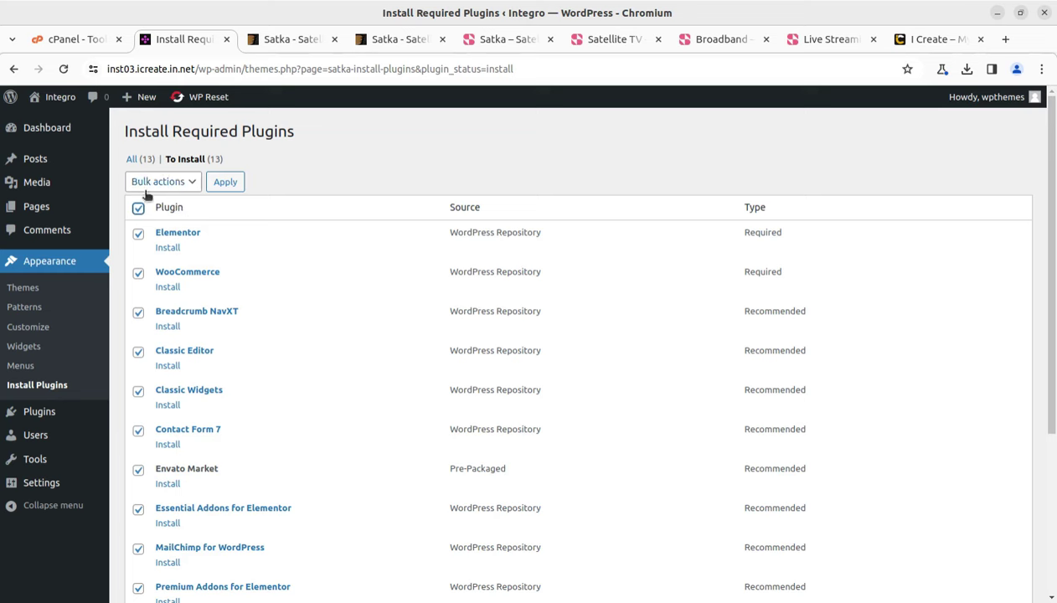
left_click(147, 184)
left_click(153, 212)
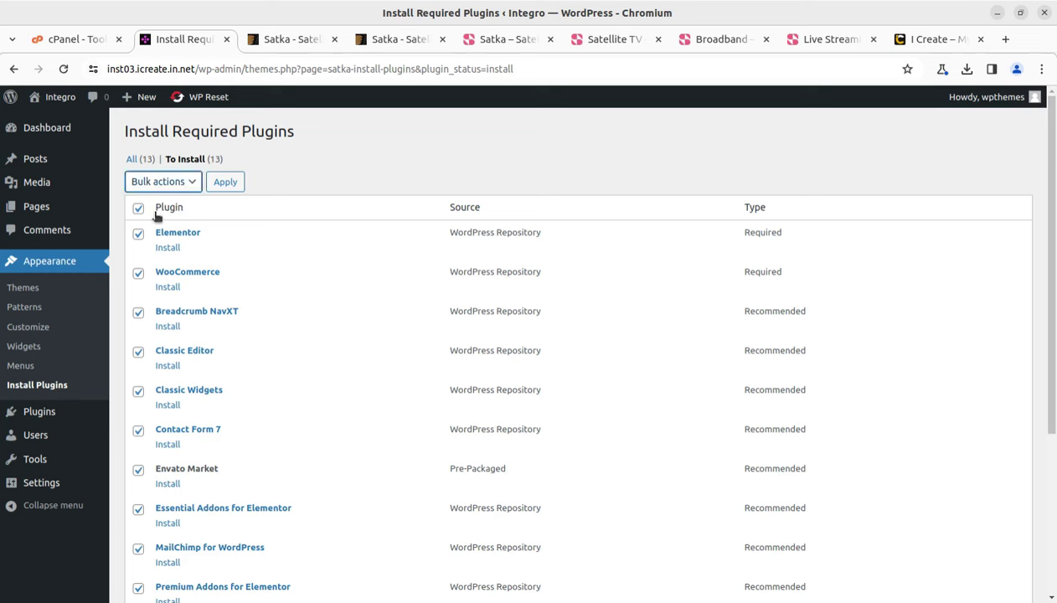
left_click(227, 183)
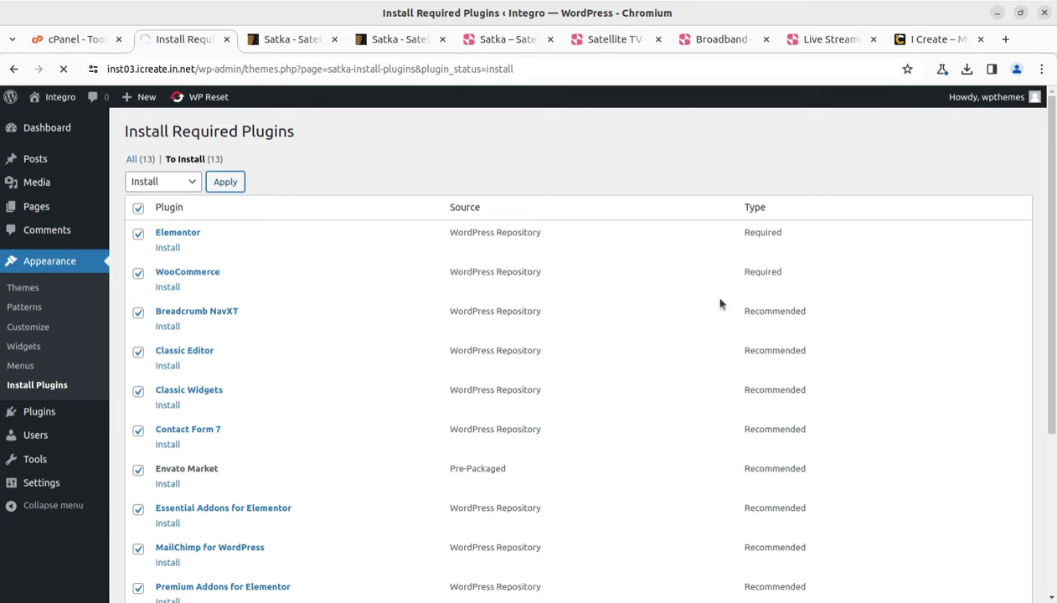
- Leave the plugin installation page and close Elementor's getting-started wizard to reach the WordPress dashboard
left_click_drag(805, 277, 148, 225)
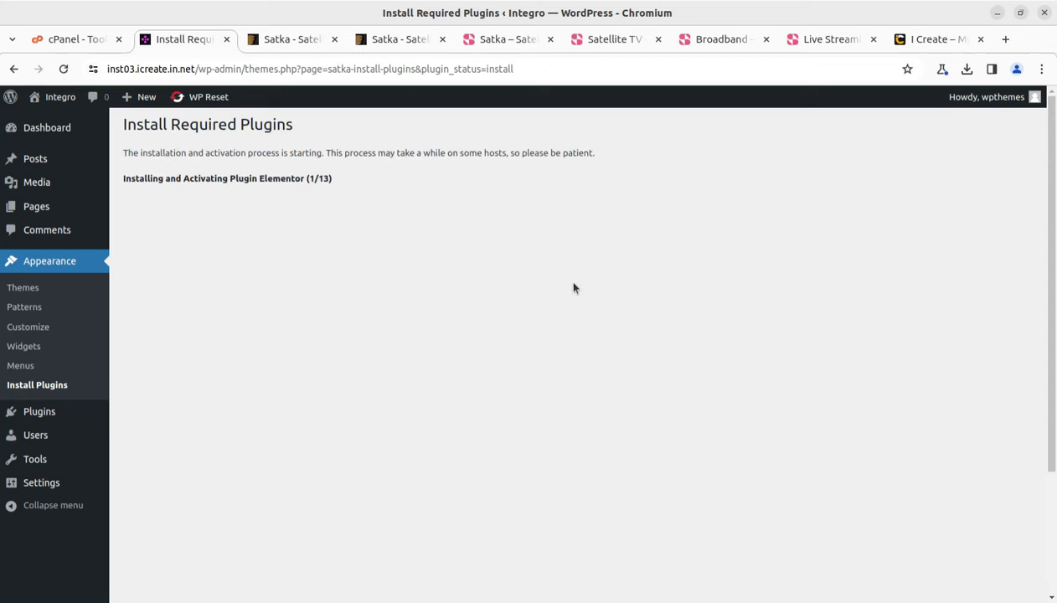
scroll(585, 291, "down", 2)
scroll(585, 291, "up", 2)
left_click(14, 68)
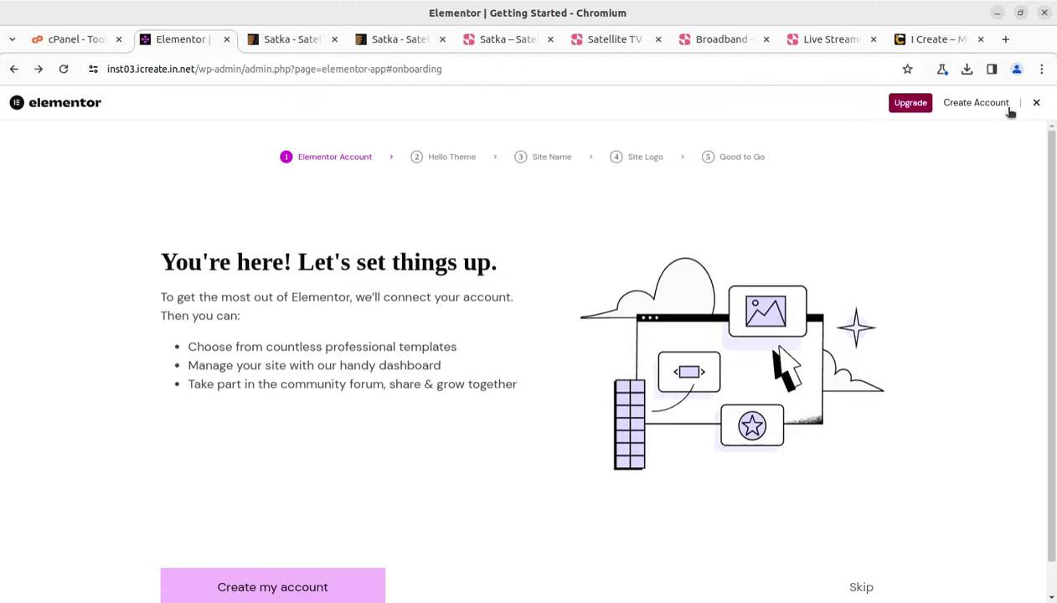
left_click(1035, 103)
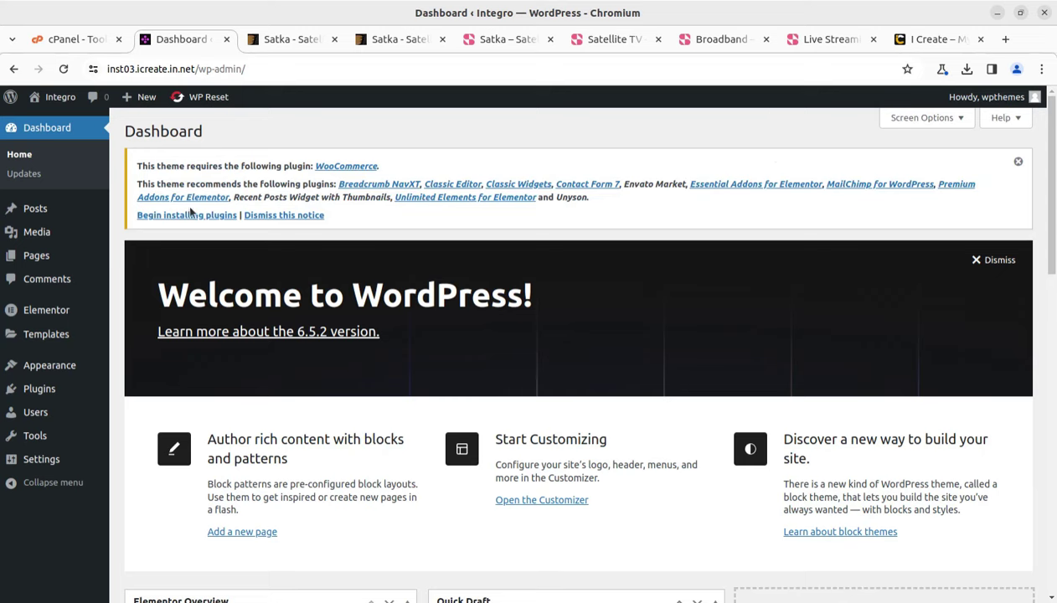
- Reopen the theme's plugin installer from the dashboard notice and bulk-install all remaining plugins, including WooCommerce
left_click(188, 215)
left_click(138, 208)
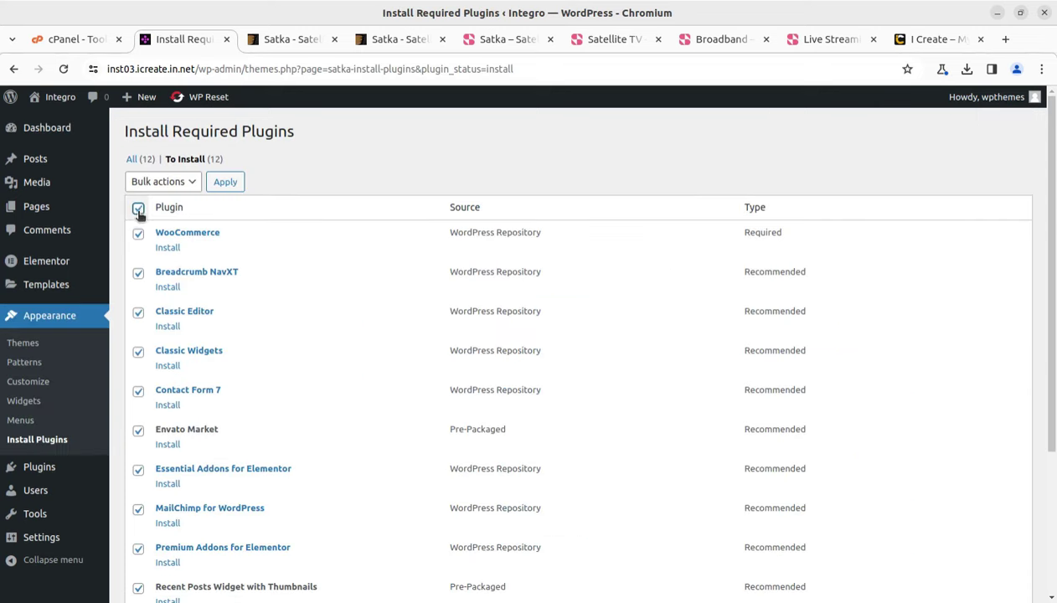
left_click(159, 182)
left_click(159, 210)
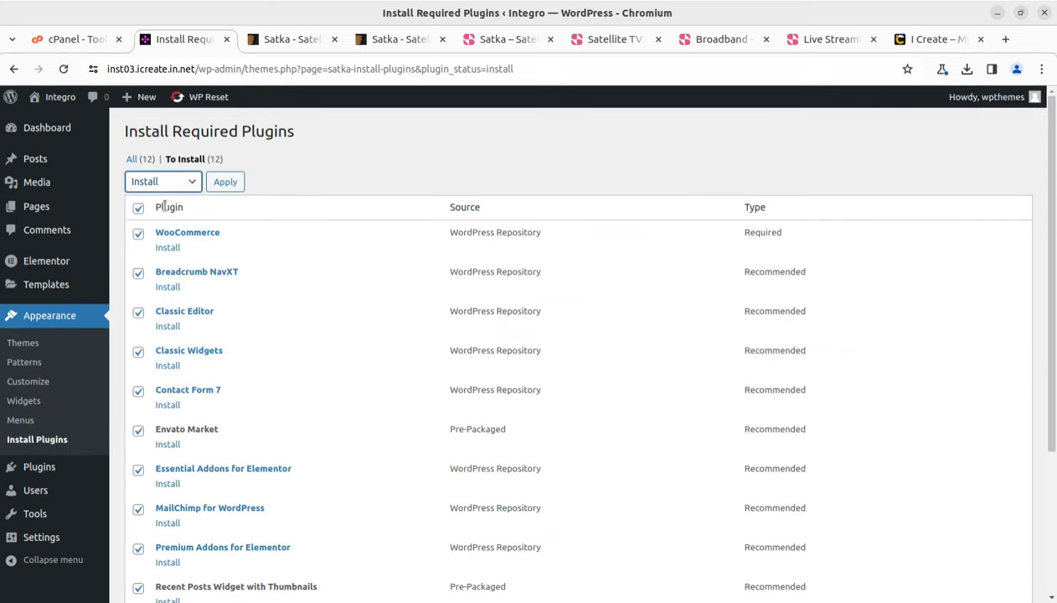
left_click(225, 183)
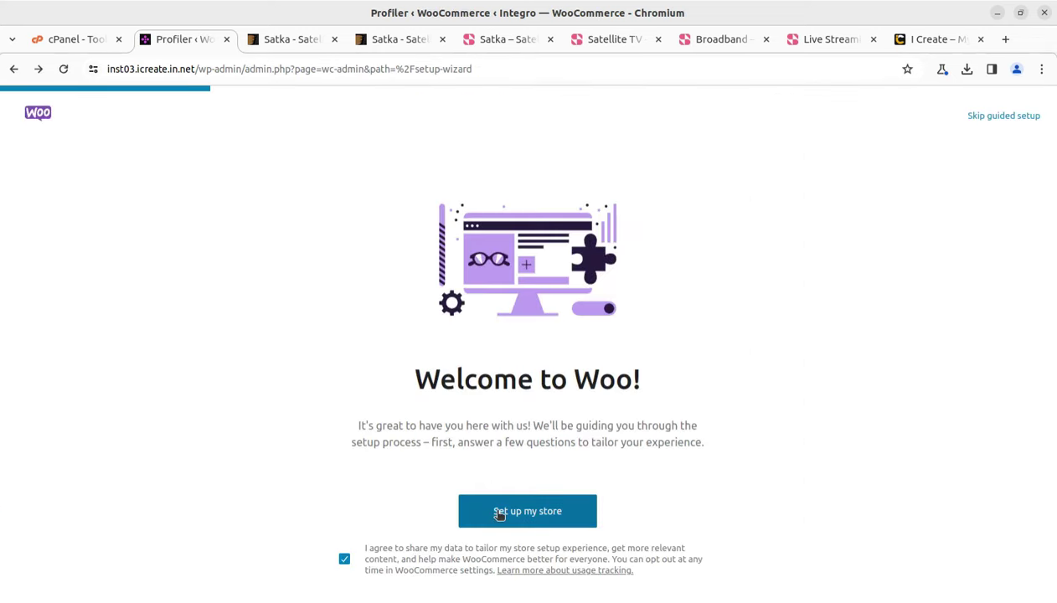
left_click(497, 511)
left_click(519, 503)
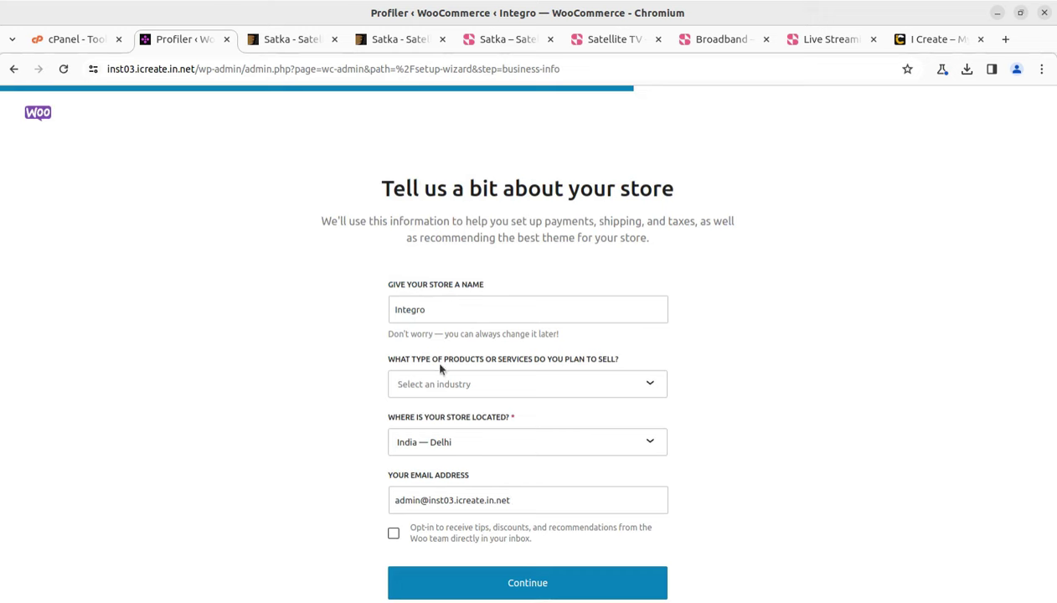
left_click_drag(439, 308, 325, 305)
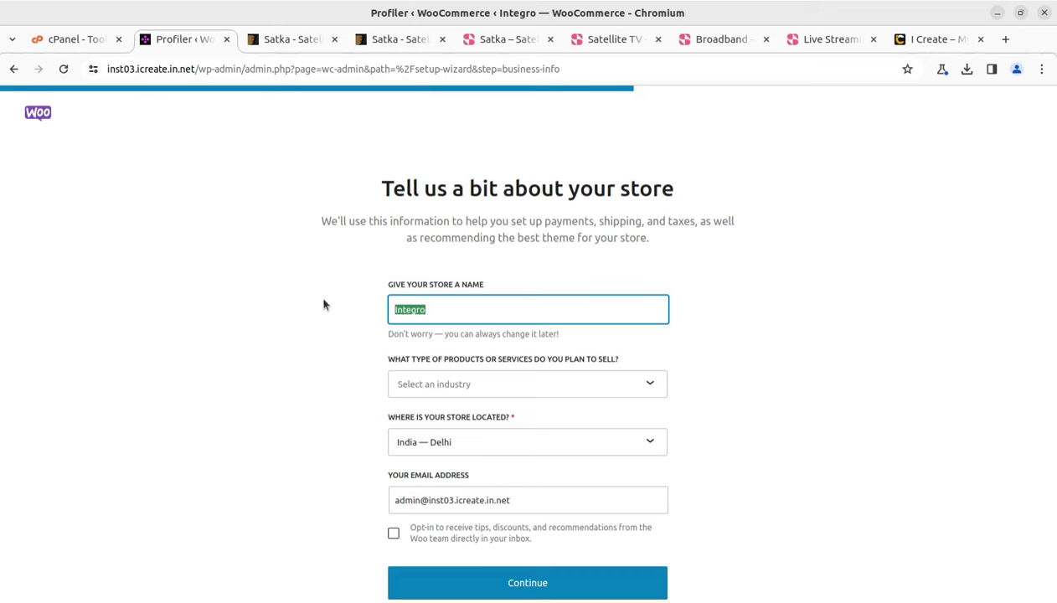
type("W")
key("BackSpace")
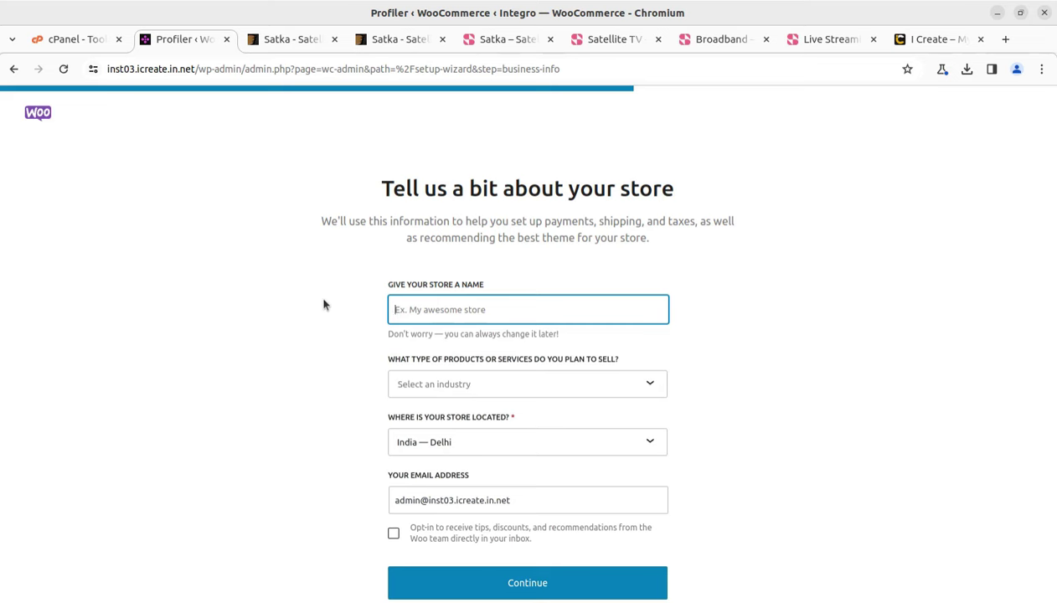
type("@WPT")
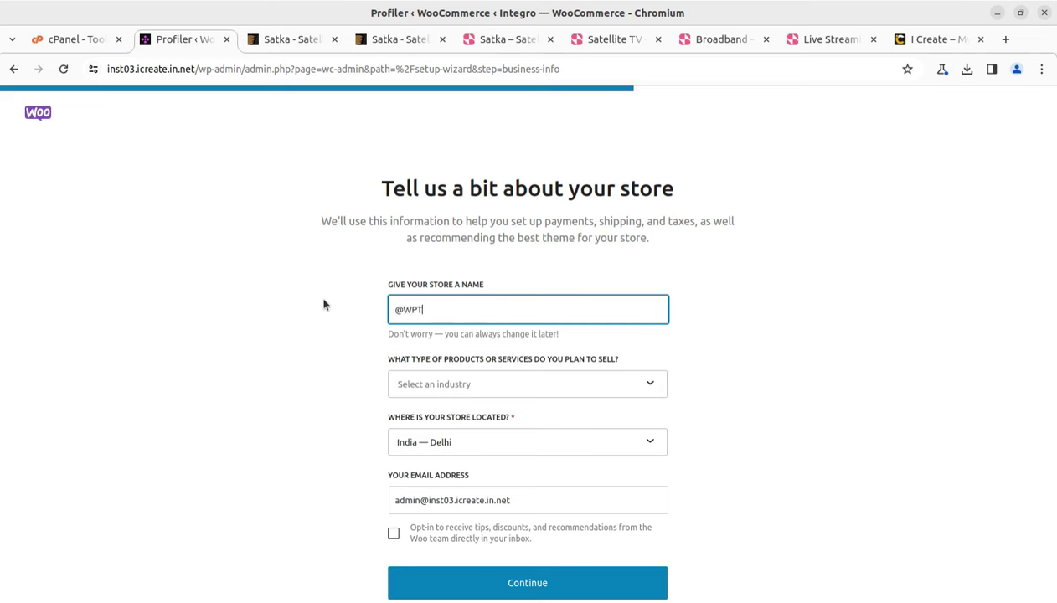
type("hemesIn")
left_click(533, 591)
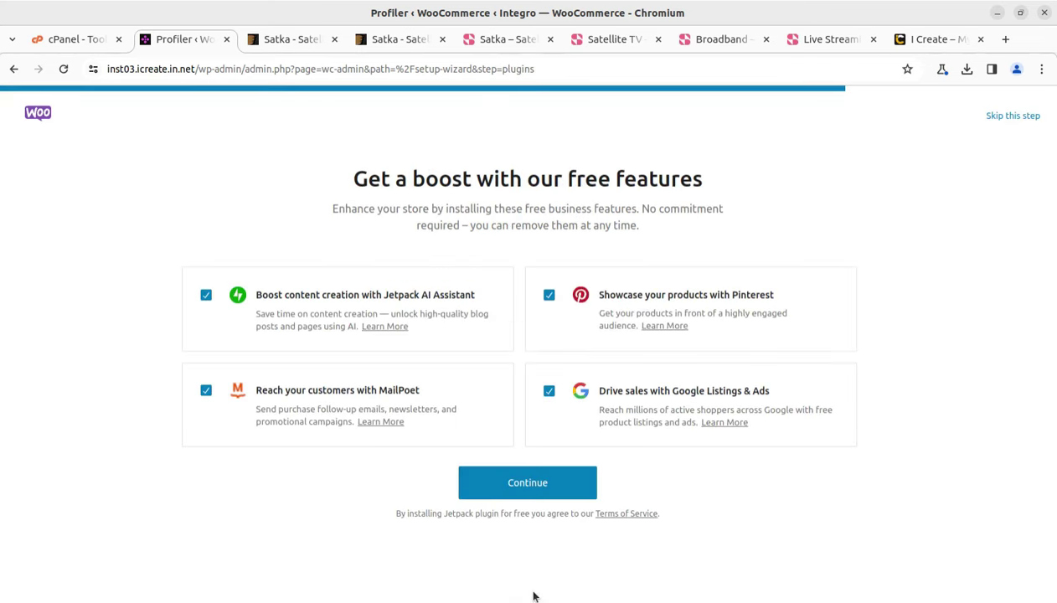
- Deselect Jetpack AI Assistant, MailPoet, Pinterest and Google Listings & Ads, and finish the WooCommerce setup without these free features
left_click(206, 295)
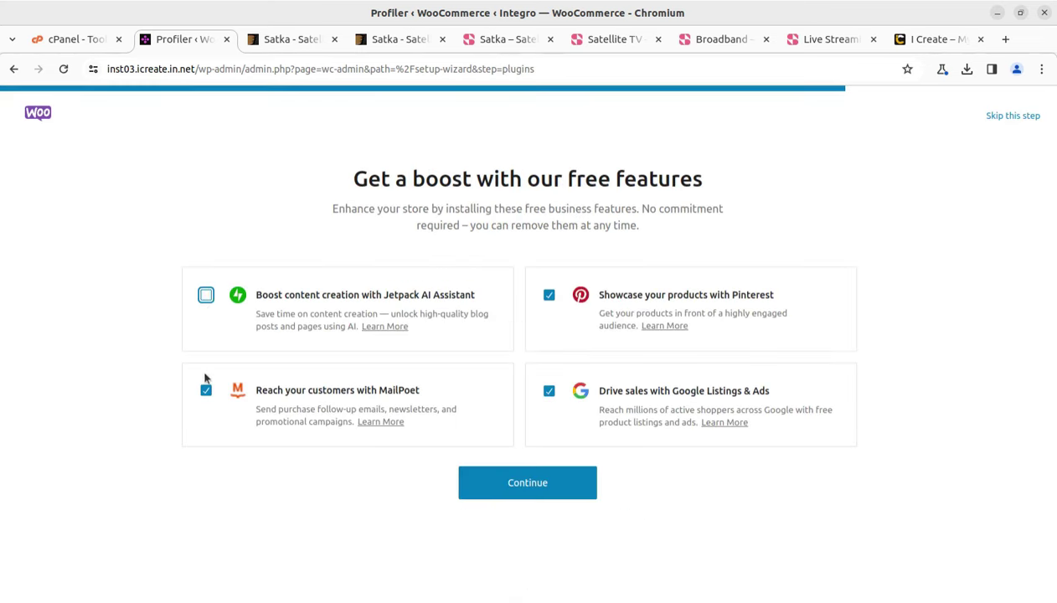
left_click(206, 391)
left_click(549, 295)
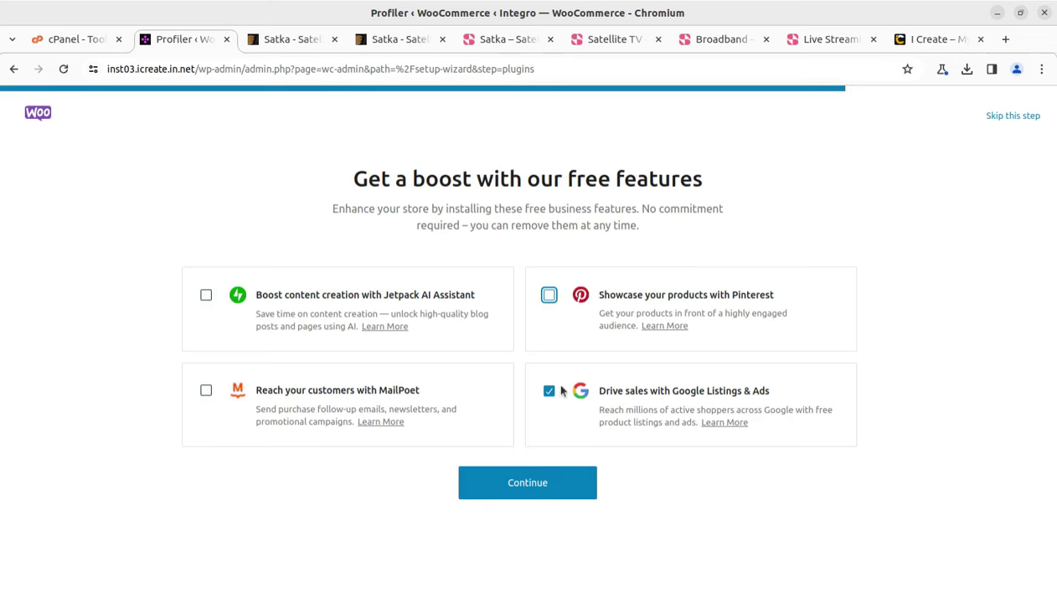
left_click(549, 391)
left_click(522, 491)
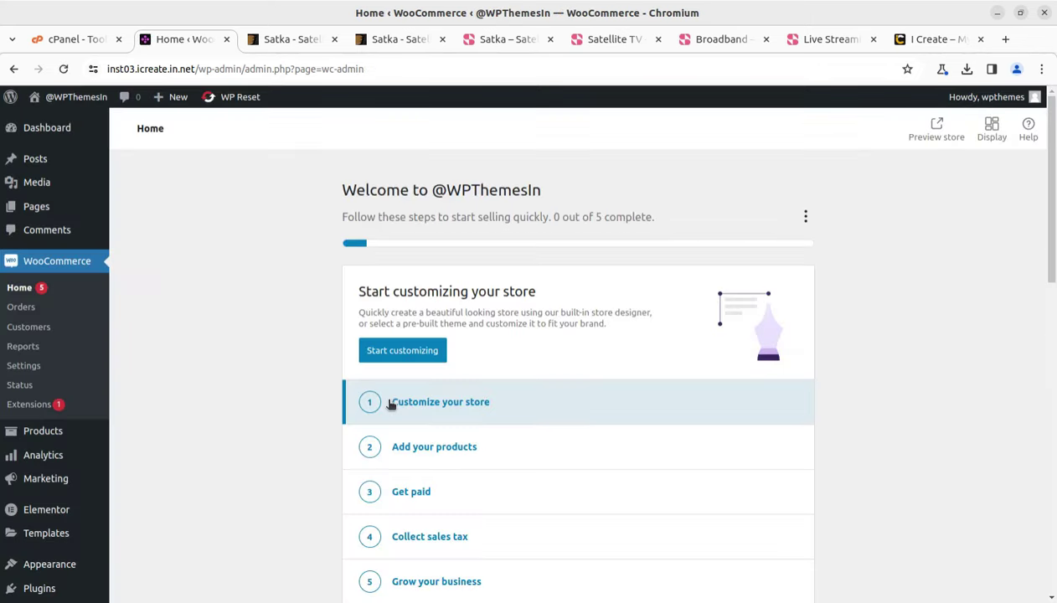
- Reopen the theme's plugin installer from the dashboard notice and individually install Breadcrumb NavXT, Classic Editor and Classic Widgets
left_click(43, 140)
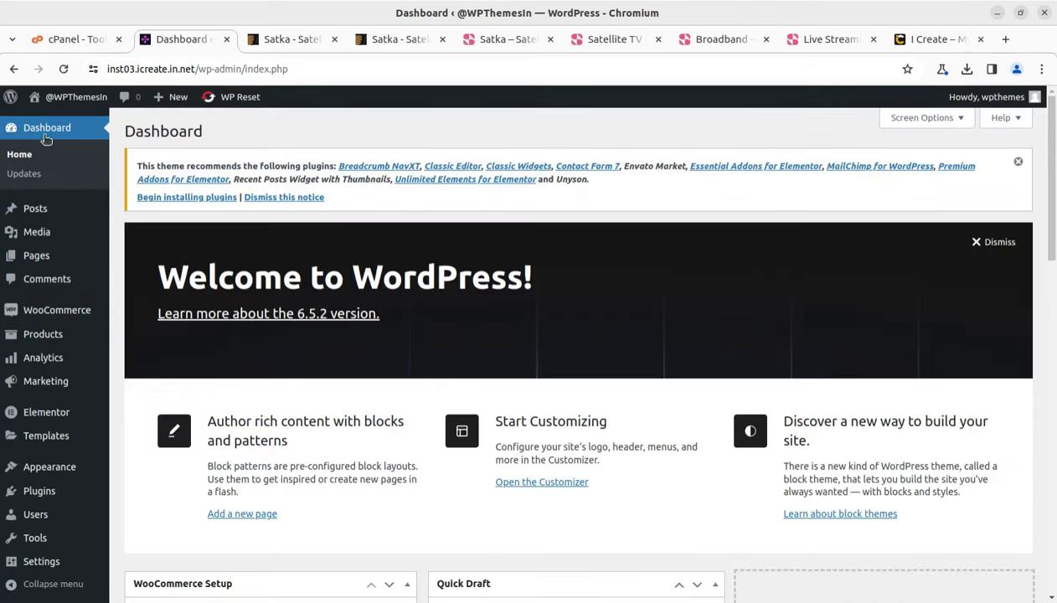
left_click(176, 198)
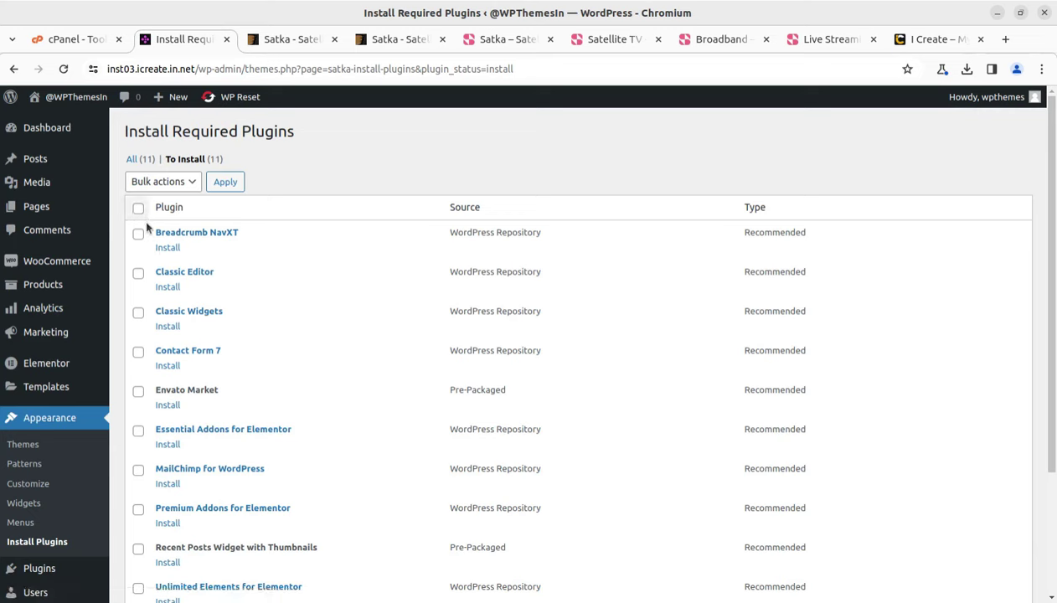
left_click(167, 251)
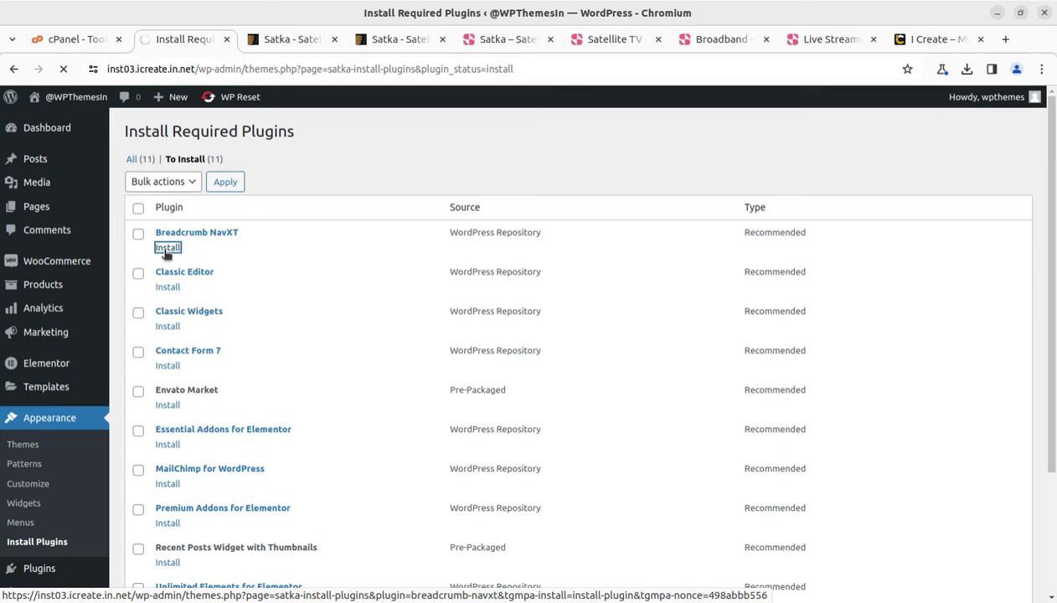
left_click(168, 248)
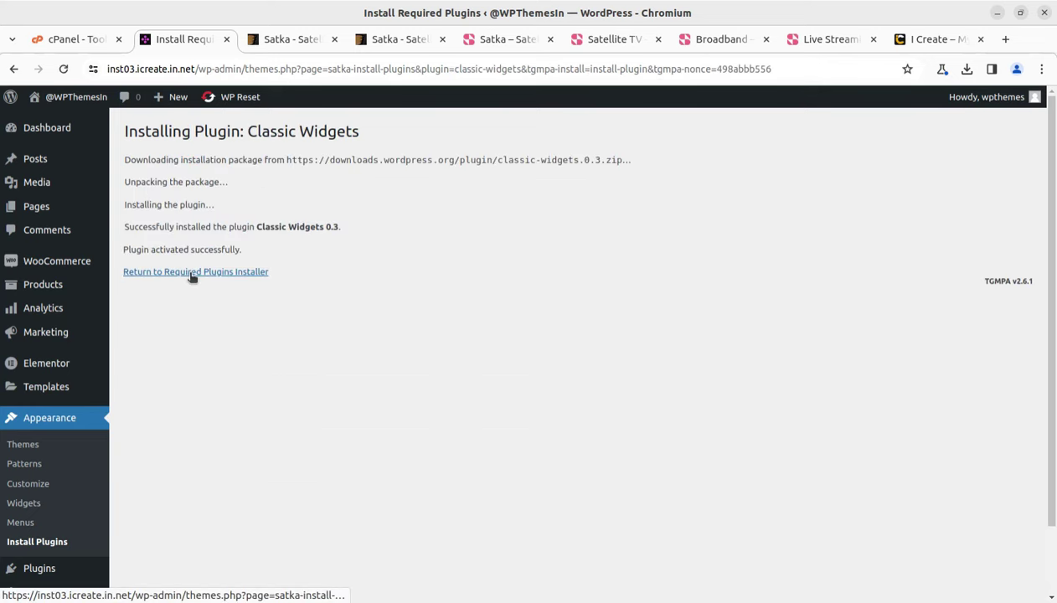
left_click(190, 274)
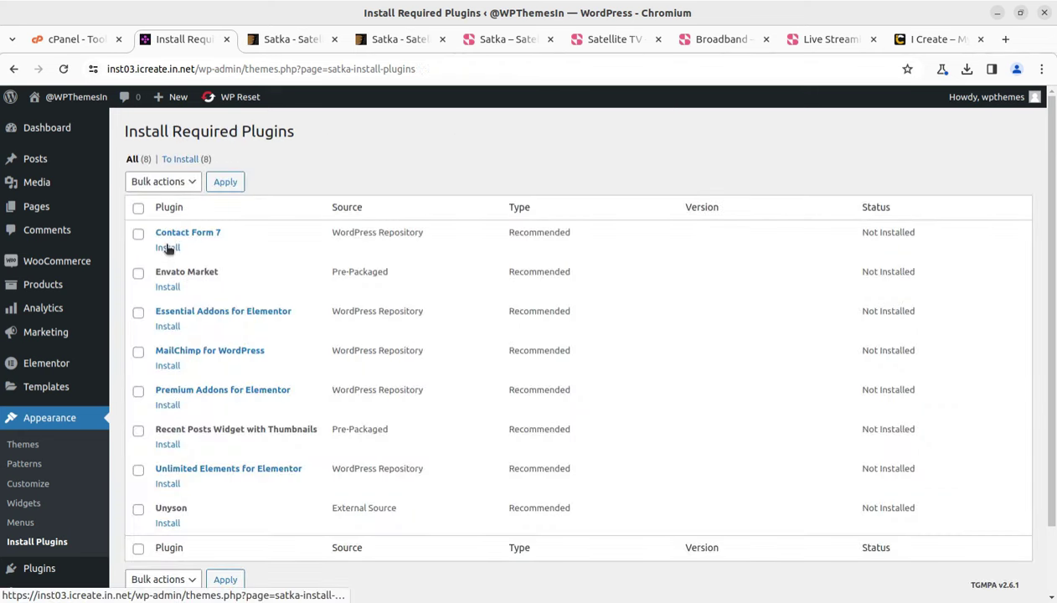
- Install the Contact Form 7 and Envato Market plugins one at a time, returning to the required plugins installer after each
left_click(167, 248)
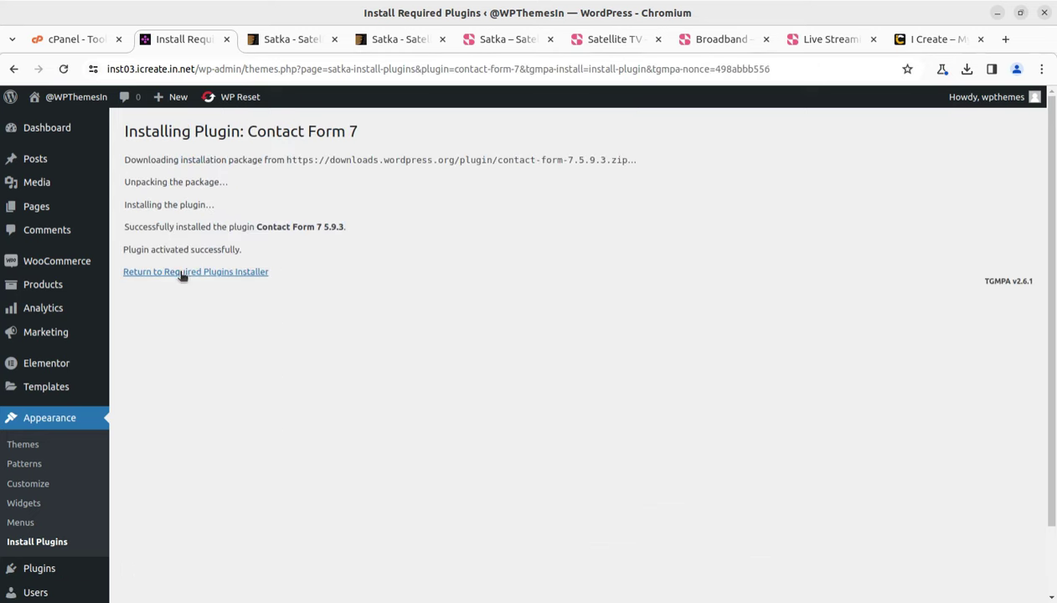
left_click(182, 274)
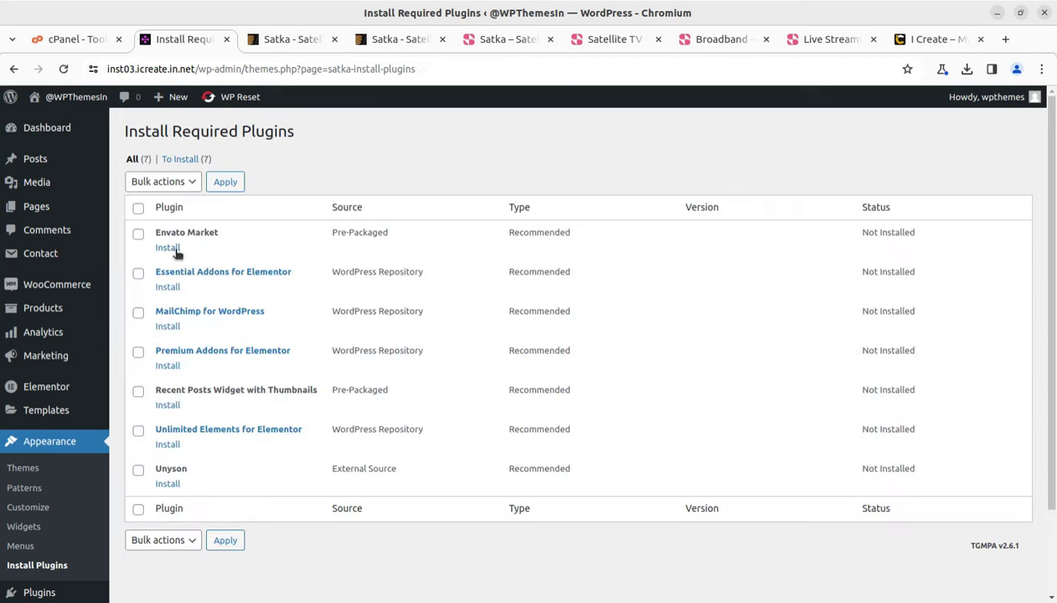
left_click(173, 250)
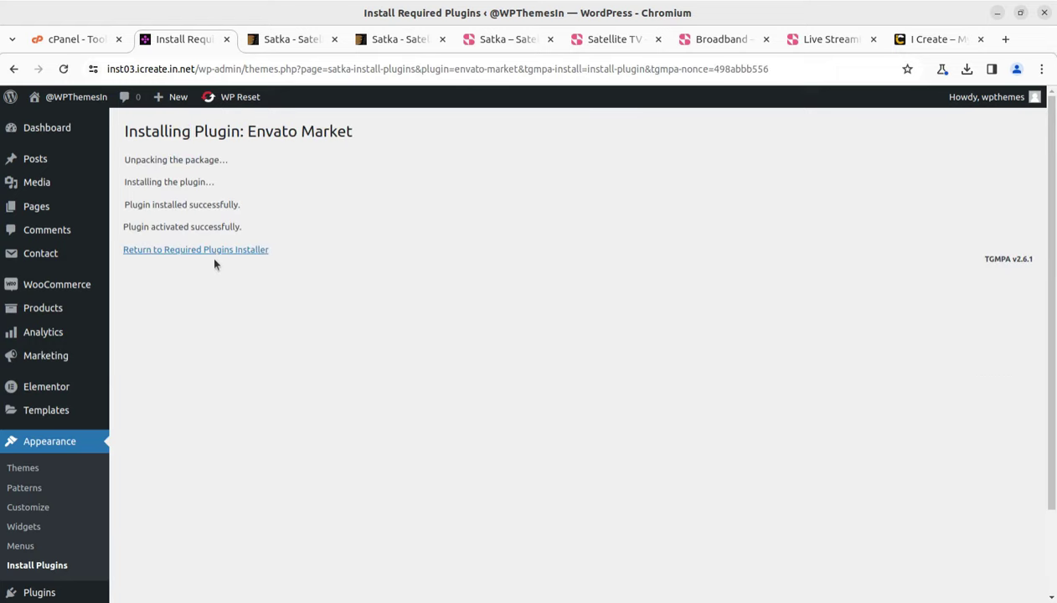
left_click(216, 251)
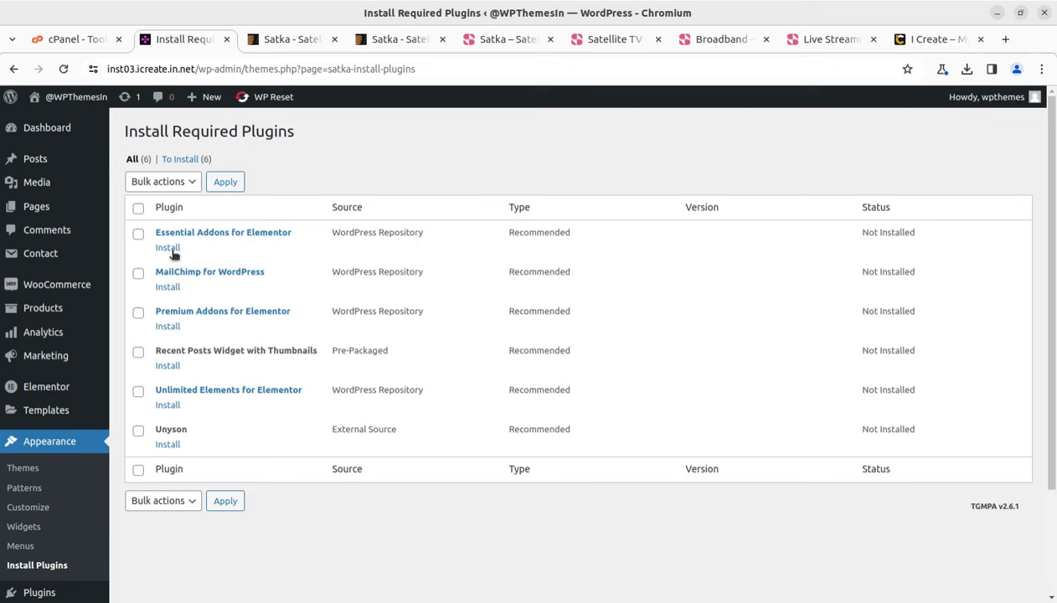
- Install the remaining plugins one by one, from Essential Addons for Elementor through Unyson, and dismiss the welcome panel on the dashboard
left_click(170, 250)
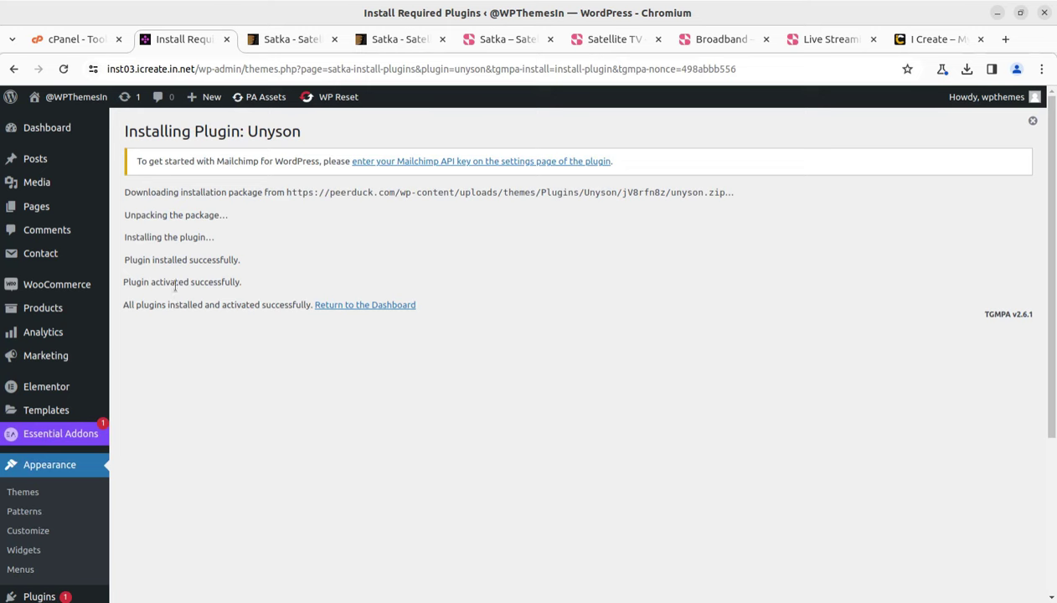
left_click(333, 307)
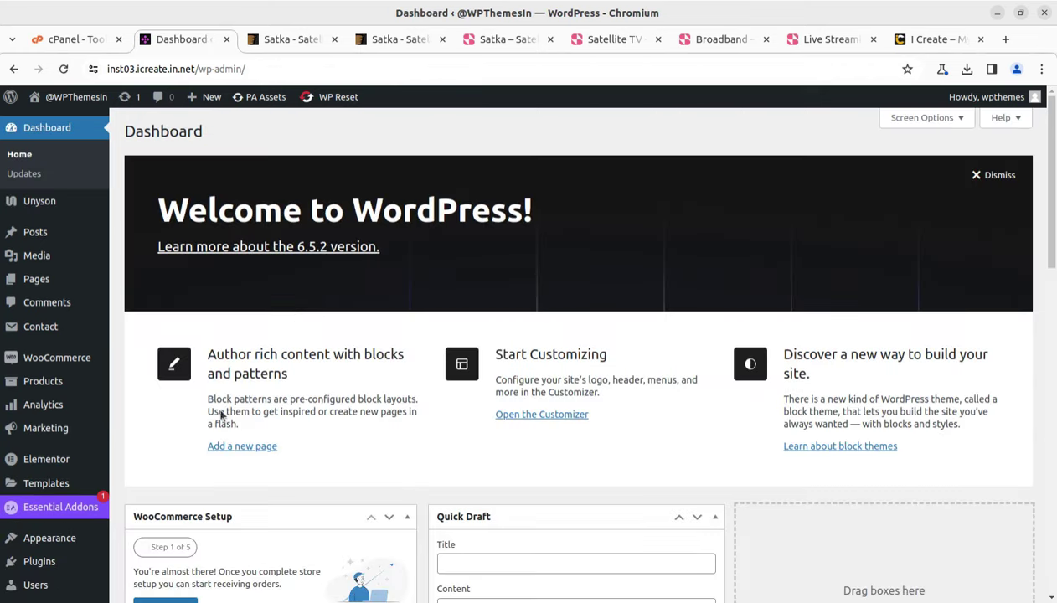
left_click(982, 186)
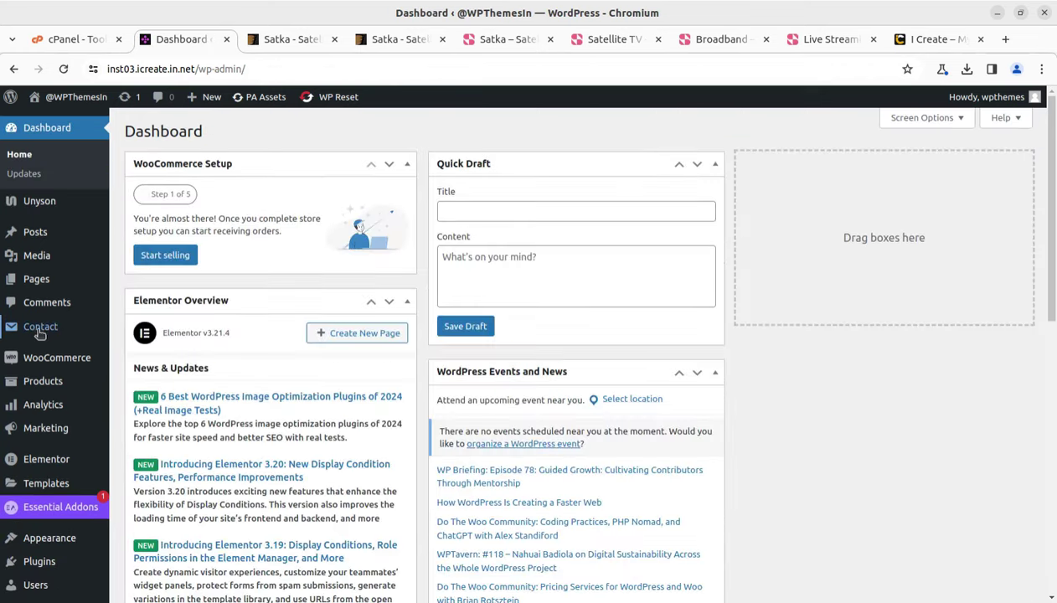
- Open the list of installed plugins and review its entries, including WooCommerce, Unyson Fork and Unlimited Elements for Elementor
scroll(35, 377, "down", 3)
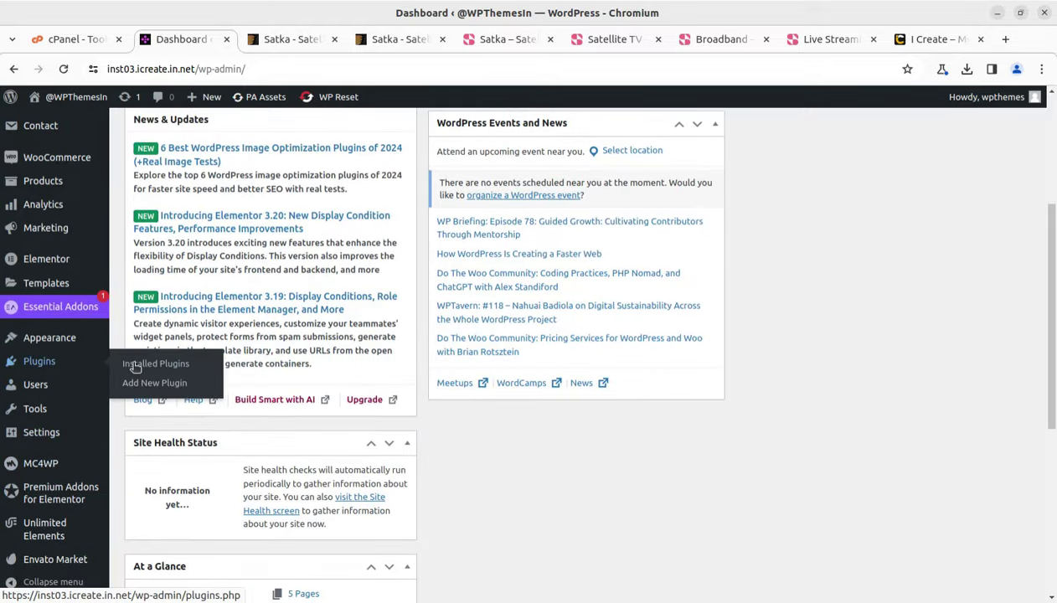
left_click(143, 365)
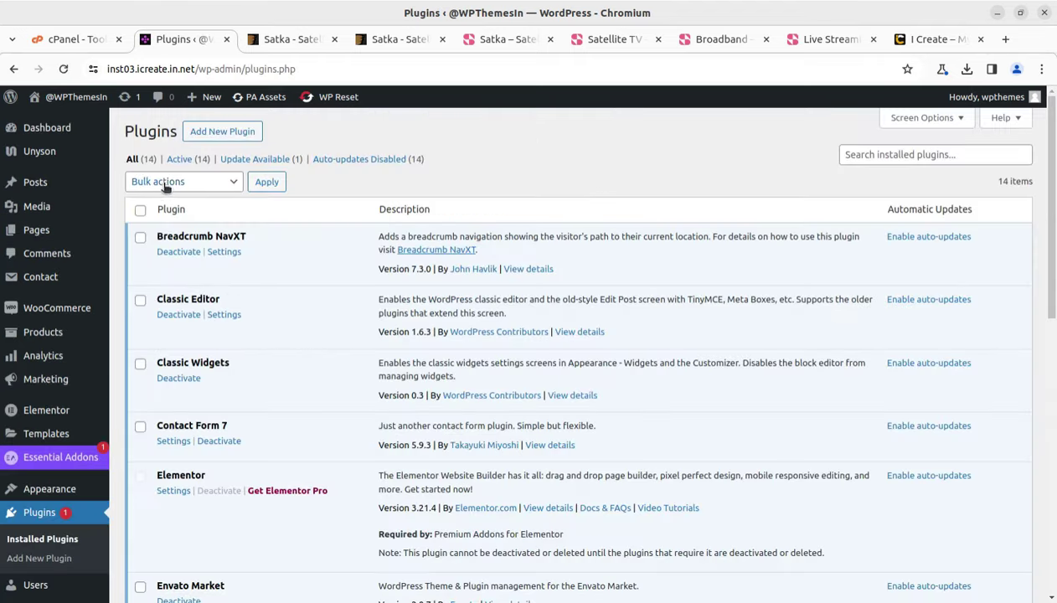
scroll(200, 251, "down", 10)
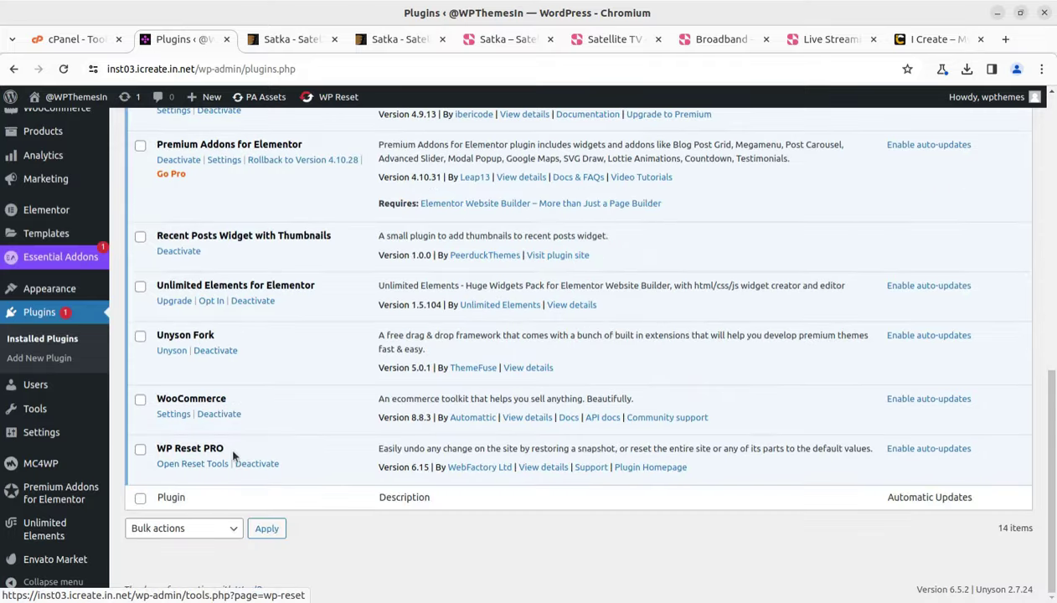
scroll(226, 457, "up", 2)
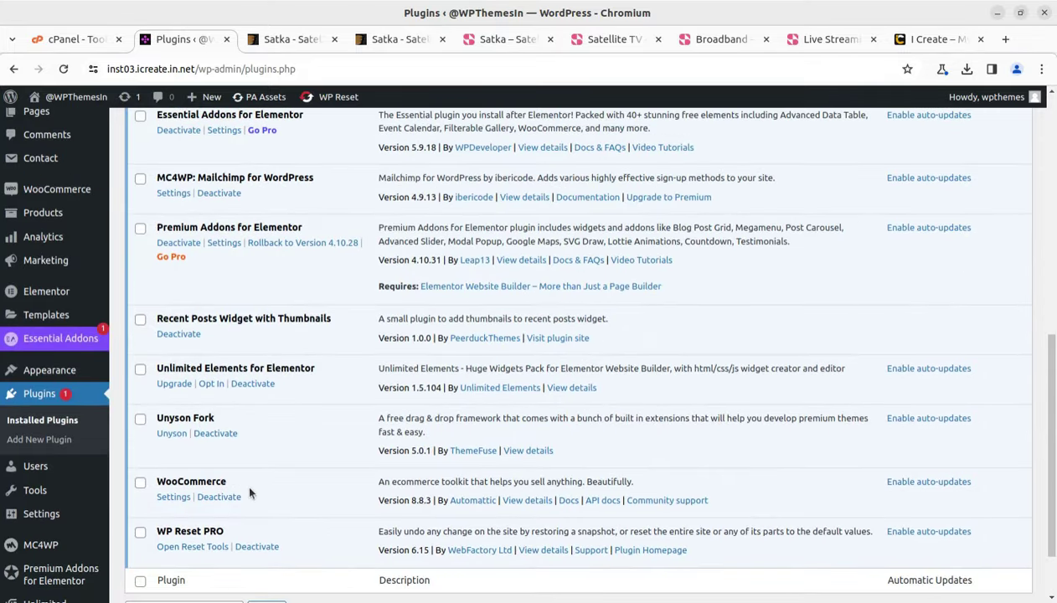
left_click_drag(226, 482, 156, 483)
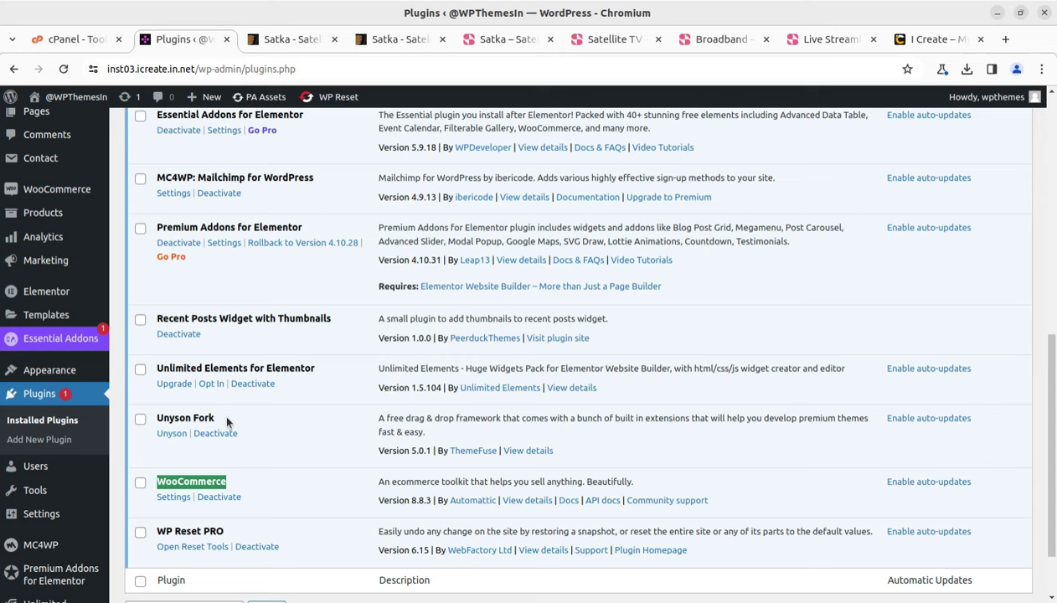
left_click_drag(226, 422, 156, 418)
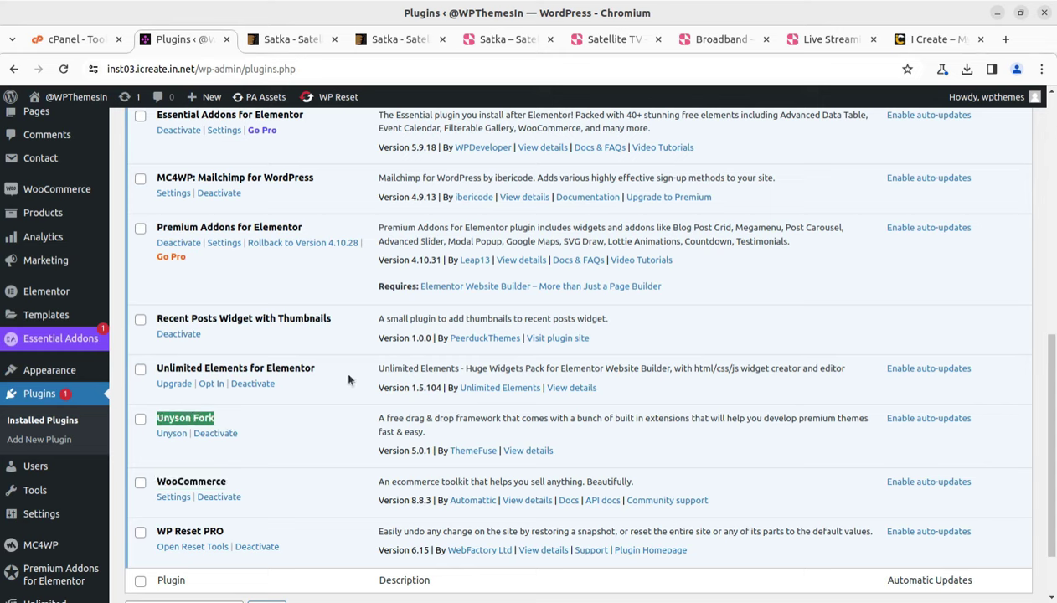
left_click_drag(316, 369, 153, 371)
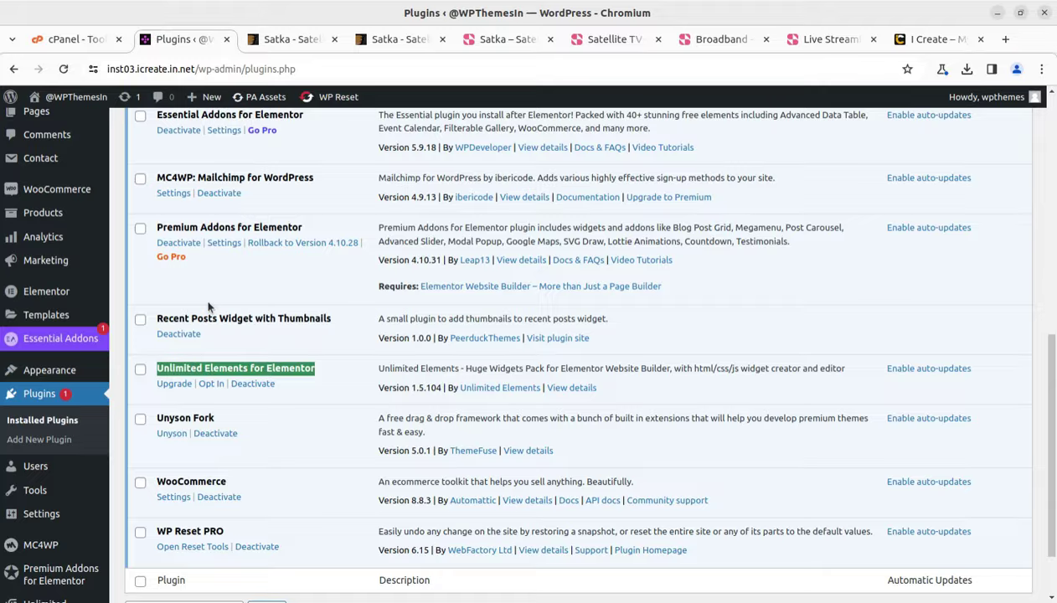
scroll(209, 308, "up", 3)
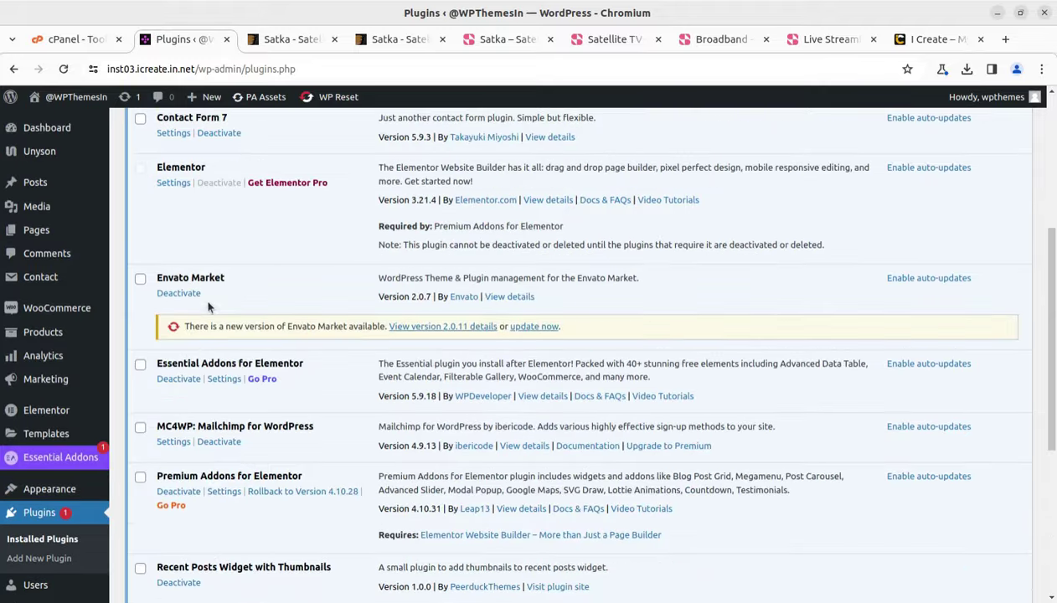
- Update the Envato Market plugin to version 2.0.11 from the installed plugins list
left_click(520, 327)
scroll(313, 315, "up", 3)
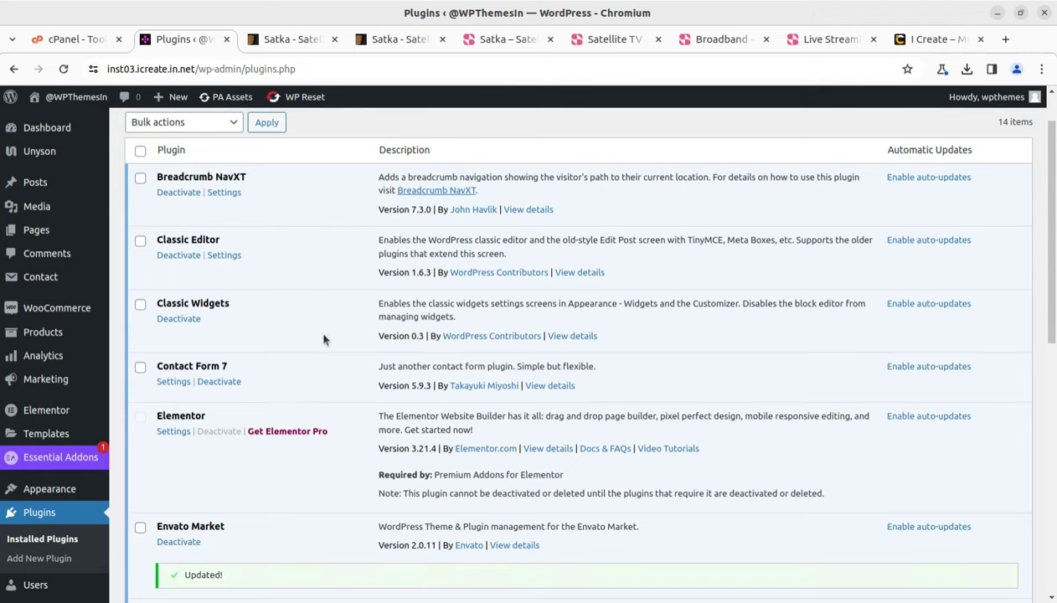
scroll(324, 339, "up", 1)
- Return to the dashboard and open the site's front end in a separate browser tab to check its current look
left_click(54, 132)
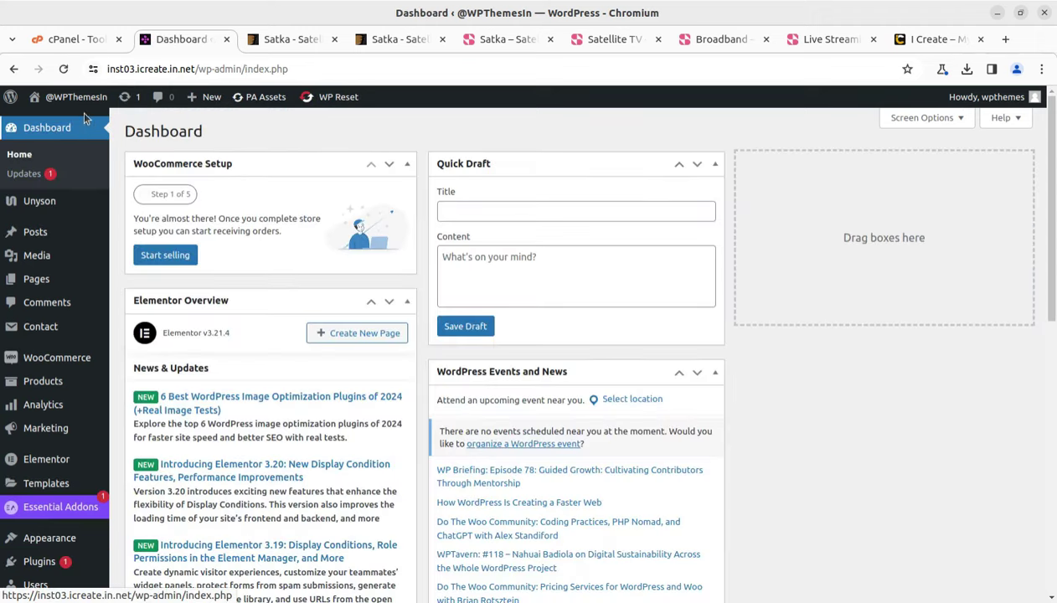
mouse_move(76, 98)
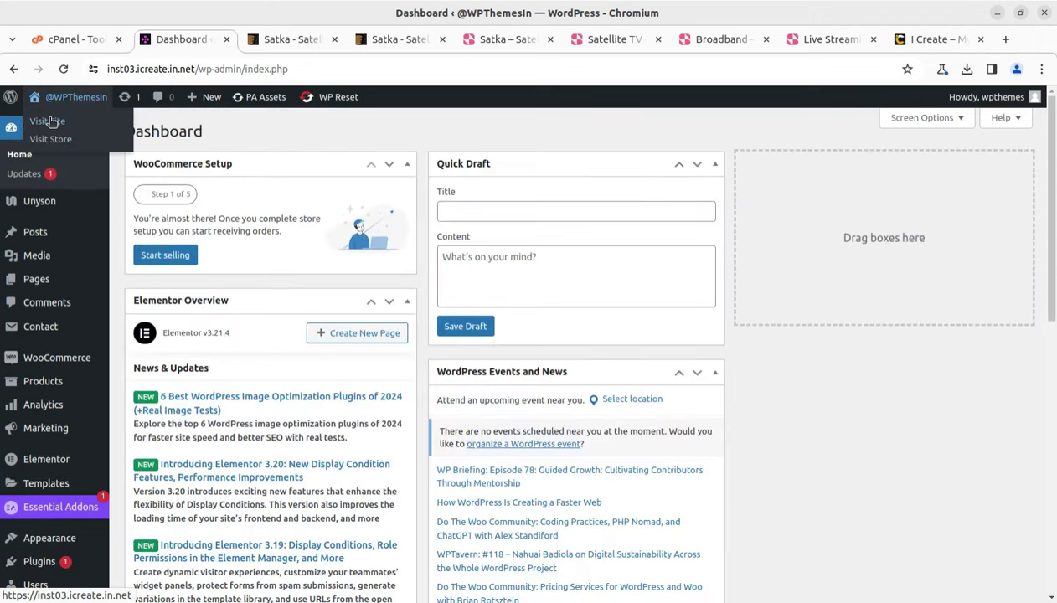
middle_click(51, 123)
left_click(264, 40)
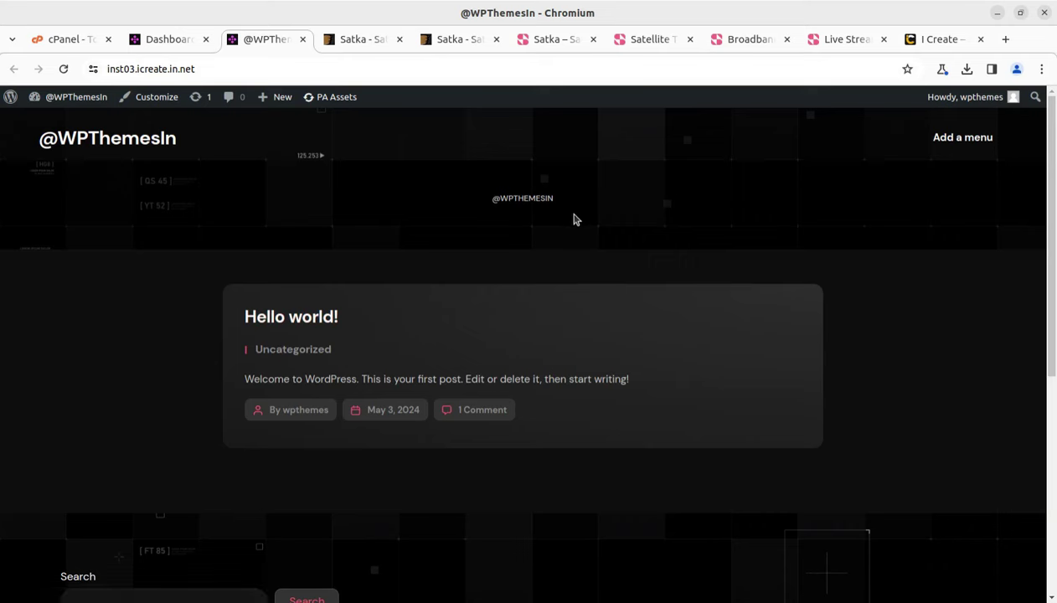
- Go back to the admin tab, open the Unyson extensions page and activate the Backup & Demo Content extension
left_click(160, 41)
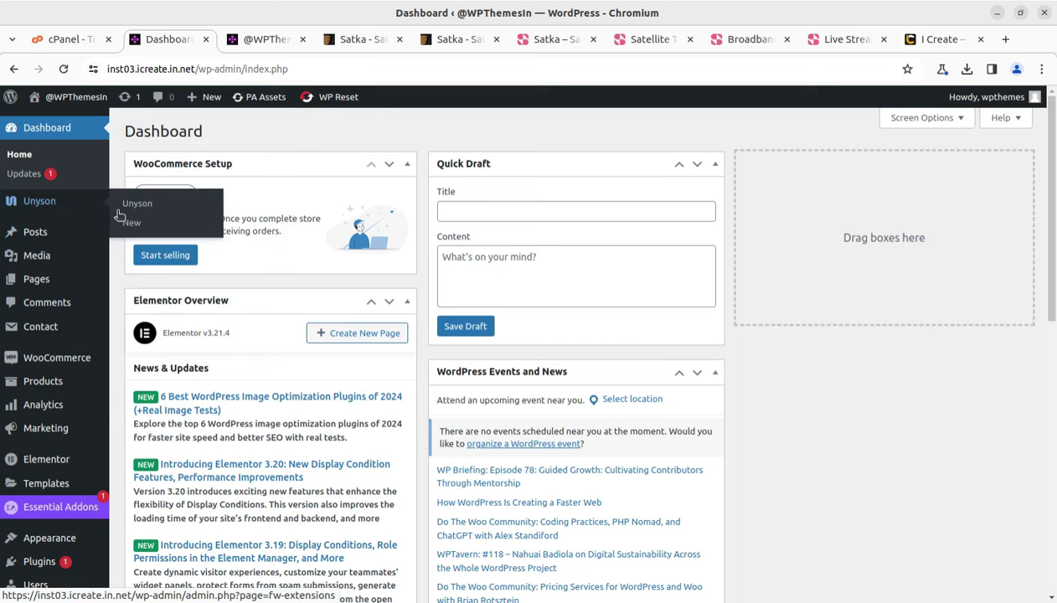
left_click(138, 207)
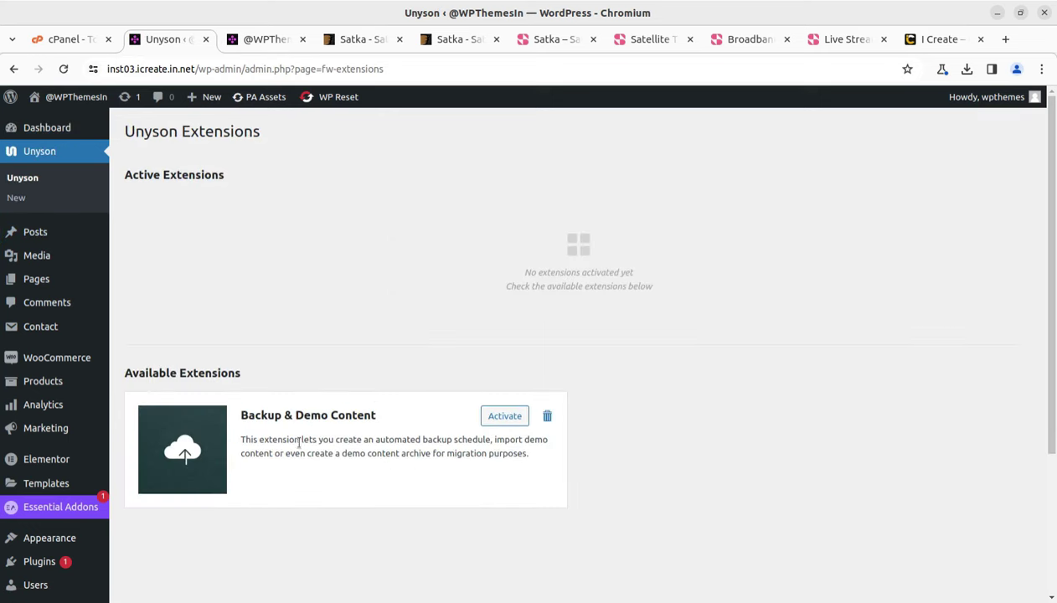
scroll(491, 422, "down", 3)
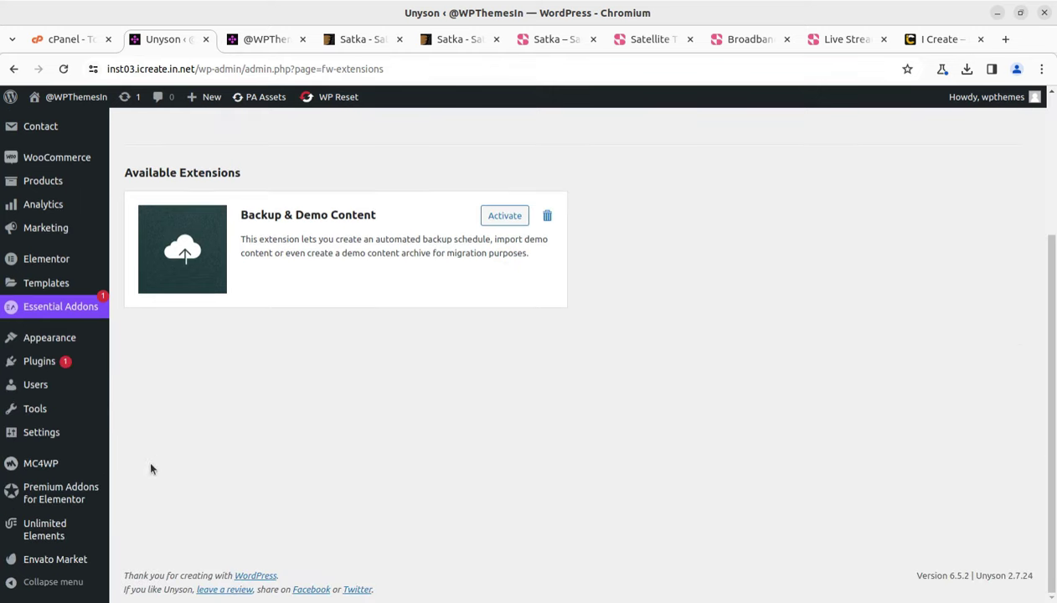
mouse_move(106, 480)
mouse_move(31, 413)
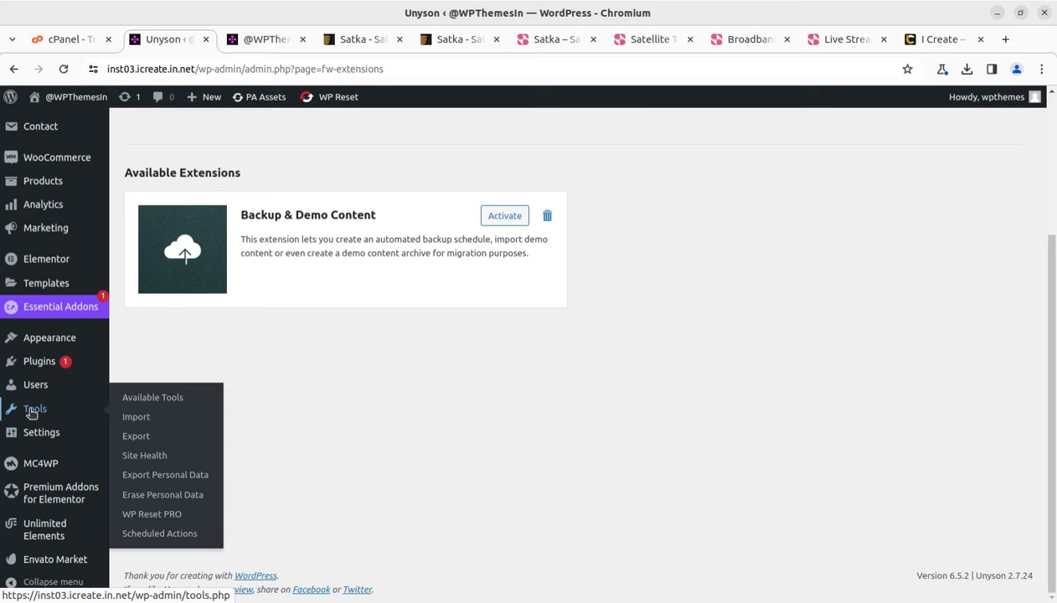
mouse_move(40, 346)
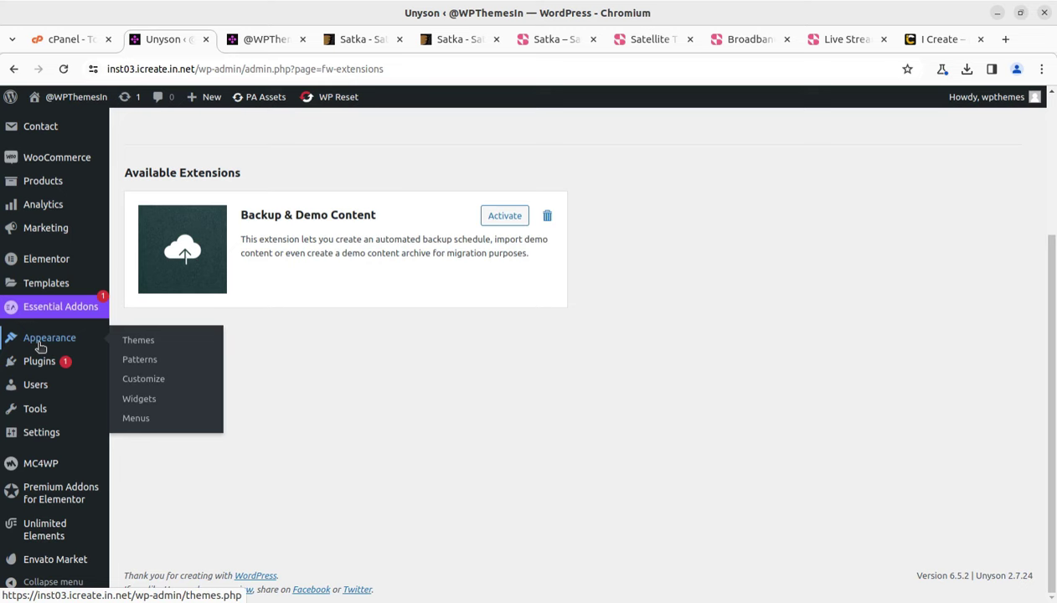
mouse_move(60, 457)
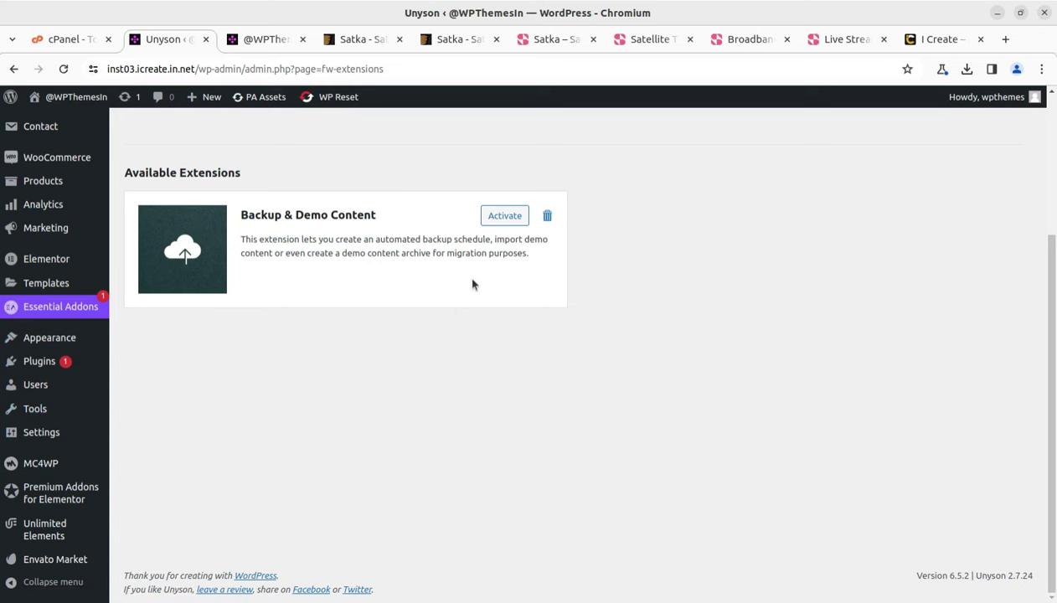
scroll(465, 285, "up", 3)
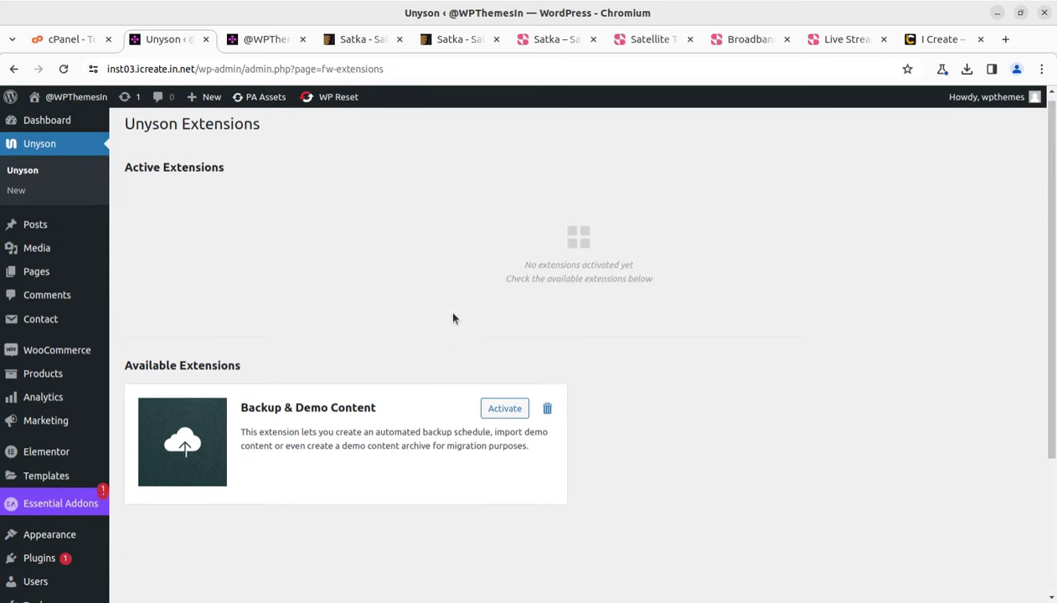
left_click(505, 417)
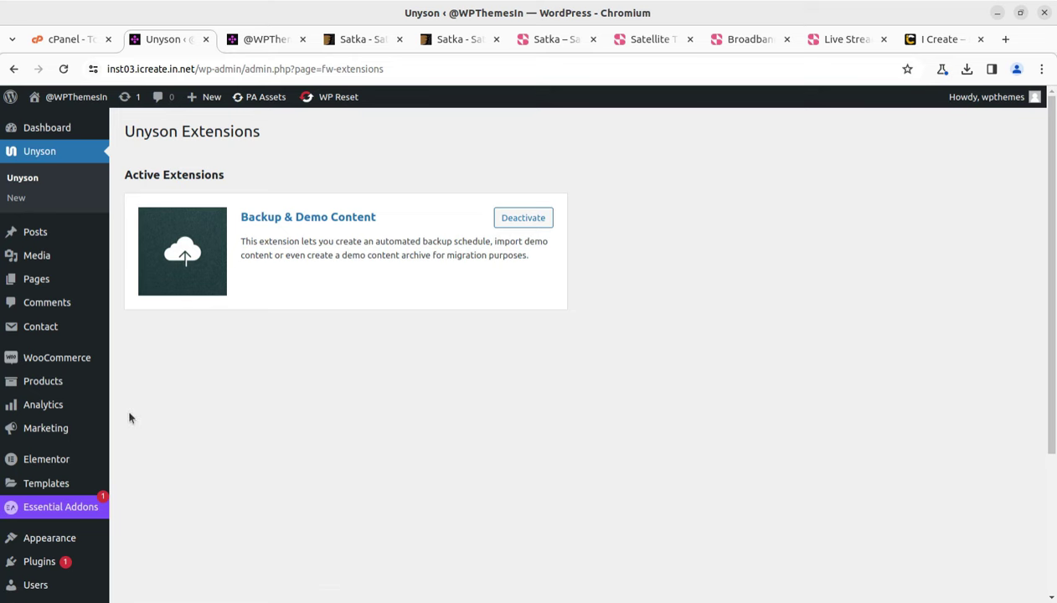
- Open the Demo Content Install tool and bring up the Satka Demo Content package
scroll(130, 417, "down", 3)
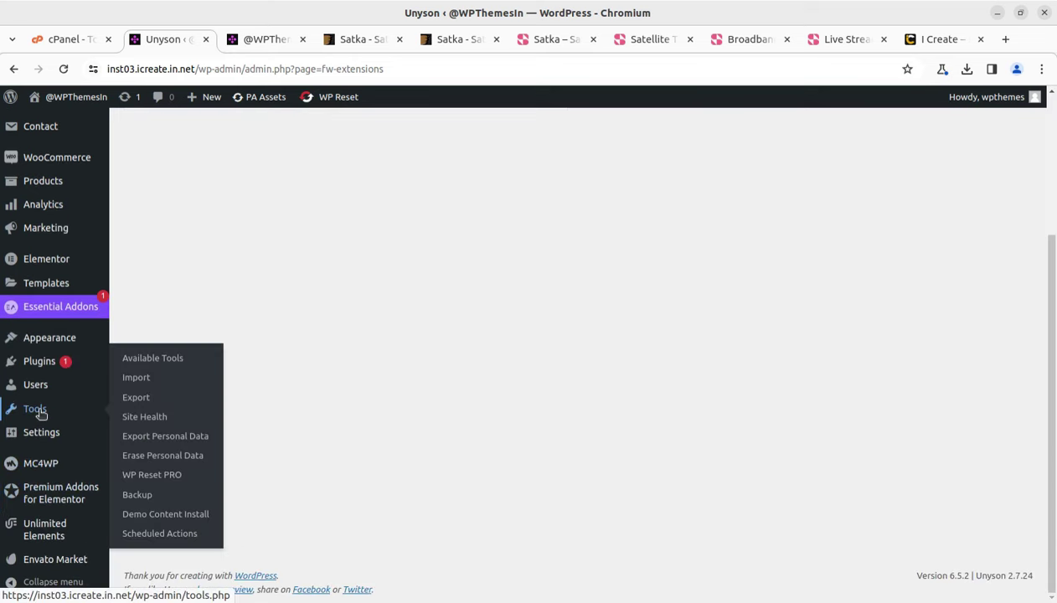
left_click(165, 512)
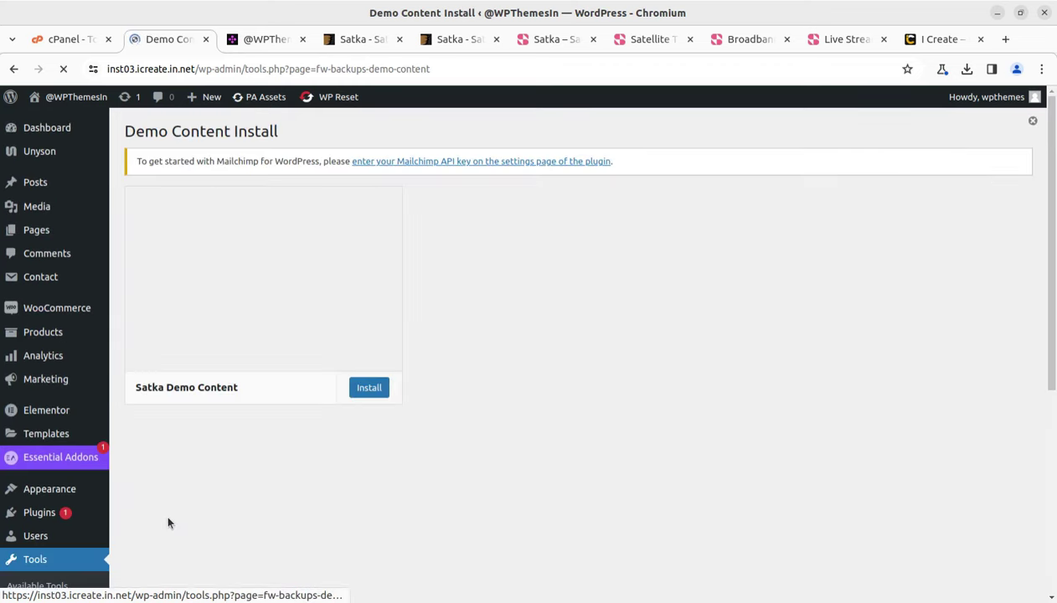
mouse_move(292, 278)
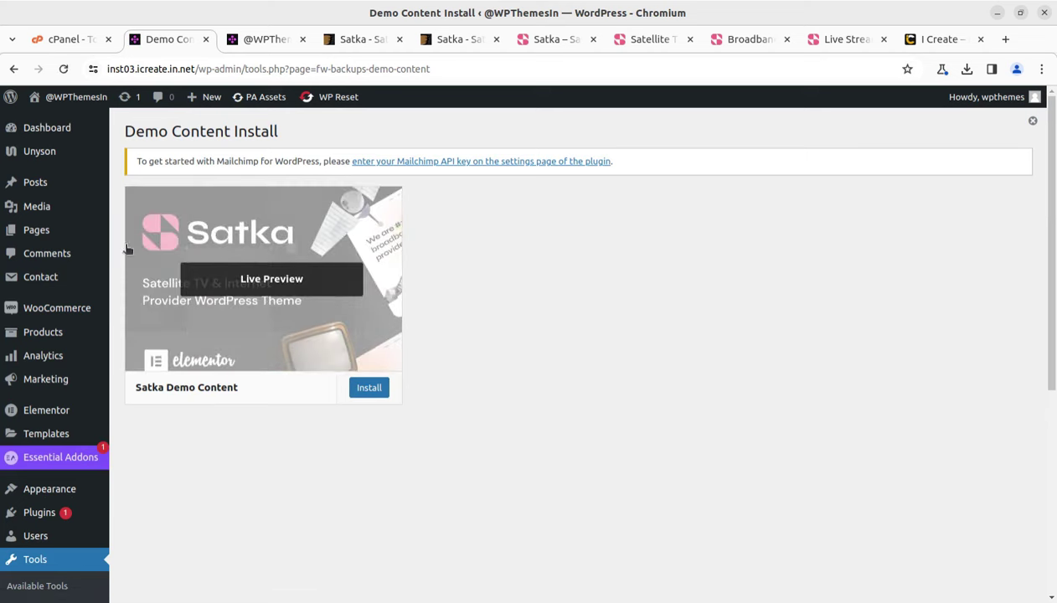
- Install the Satka Demo Content package and accept the warning that existing site content will be deleted
left_click(368, 388)
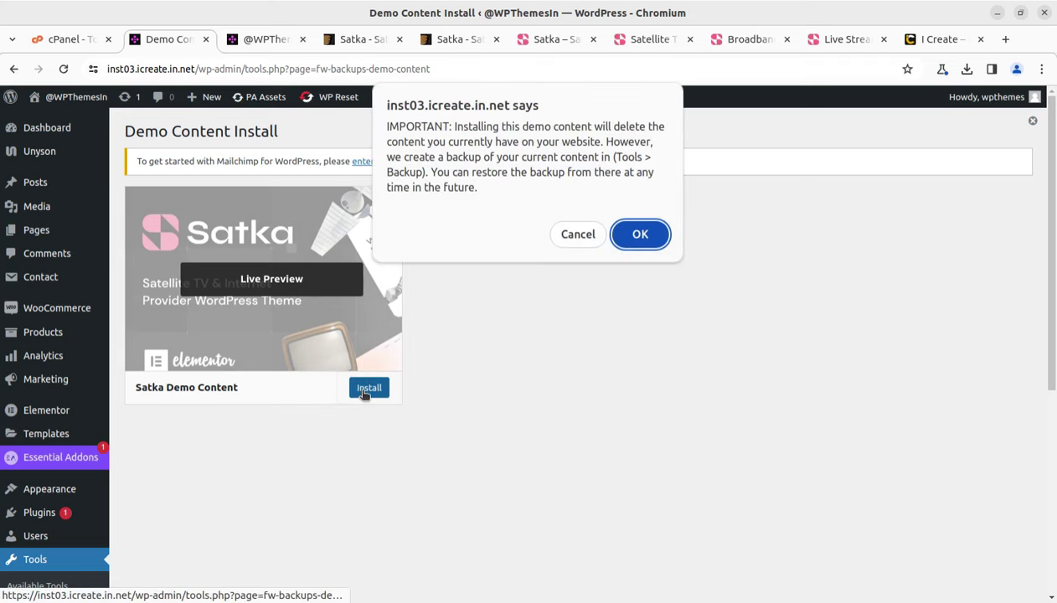
left_click(641, 234)
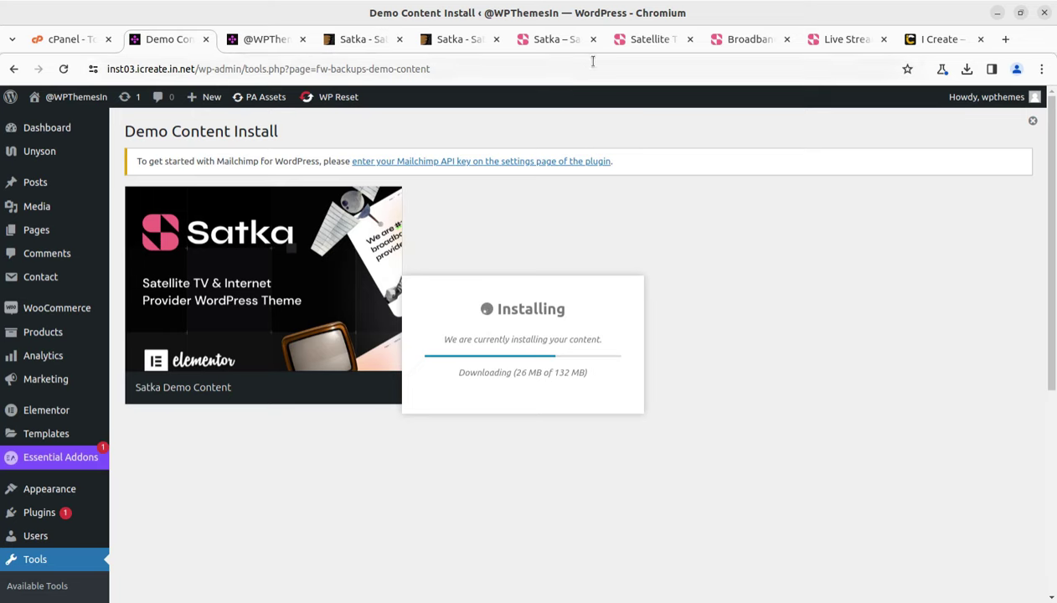
- Switch to the Satka live demo's browser tab and look through its home page down to the footer and back up
left_click(549, 40)
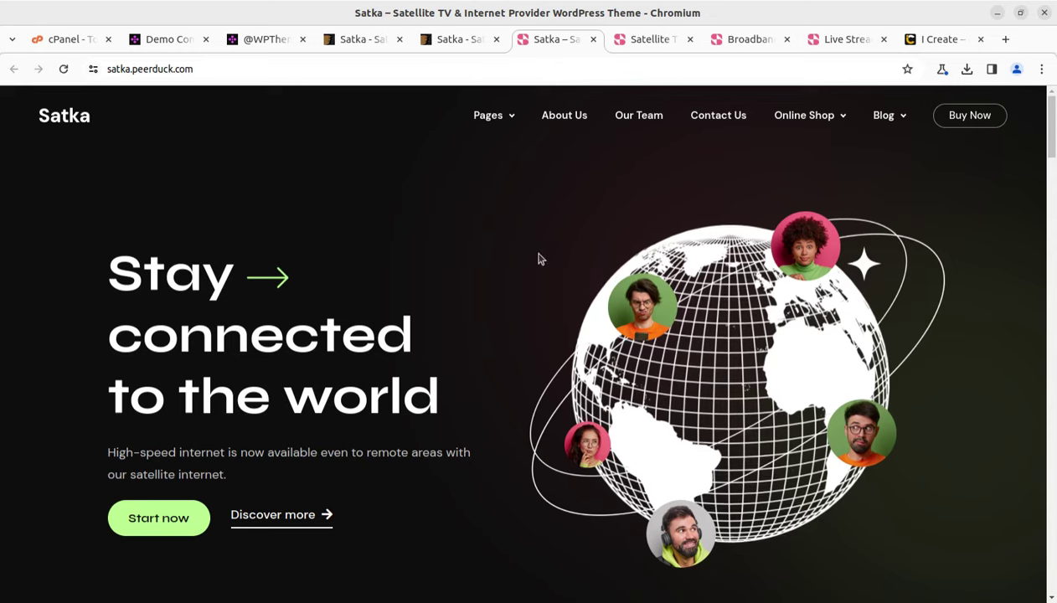
scroll(539, 259, "down", 5)
scroll(538, 258, "down", 2)
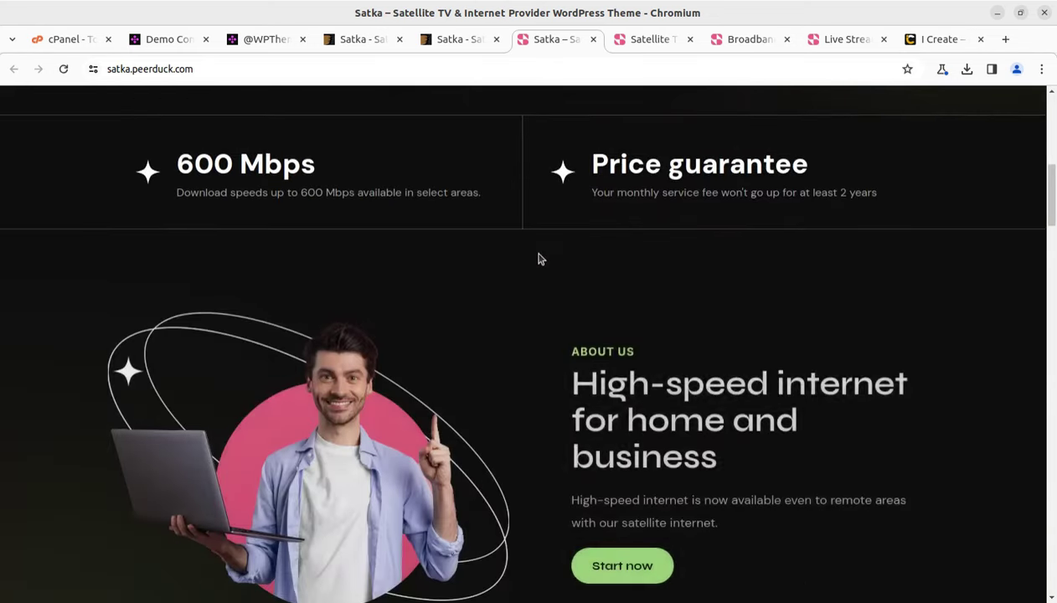
scroll(538, 260, "up", 7)
mouse_move(500, 124)
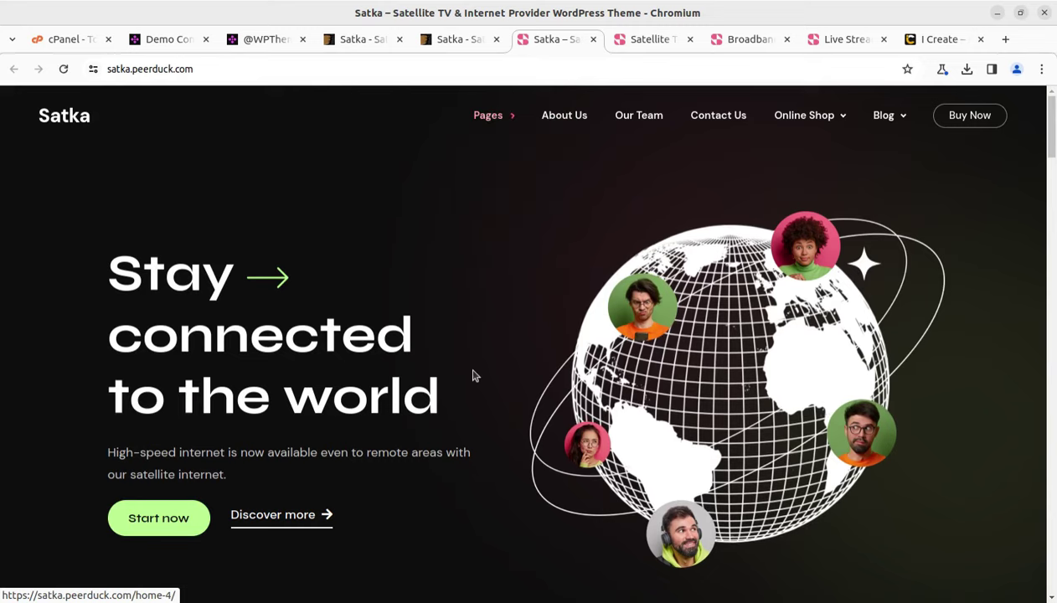
scroll(472, 372, "down", 9)
scroll(471, 372, "down", 9)
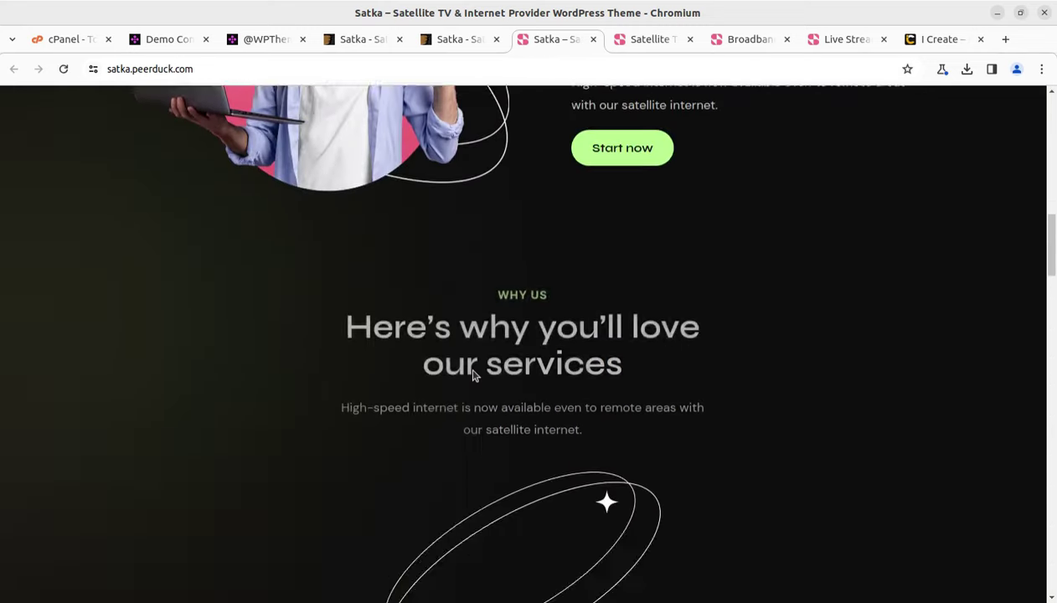
scroll(472, 374, "up", 2)
scroll(473, 375, "up", 1)
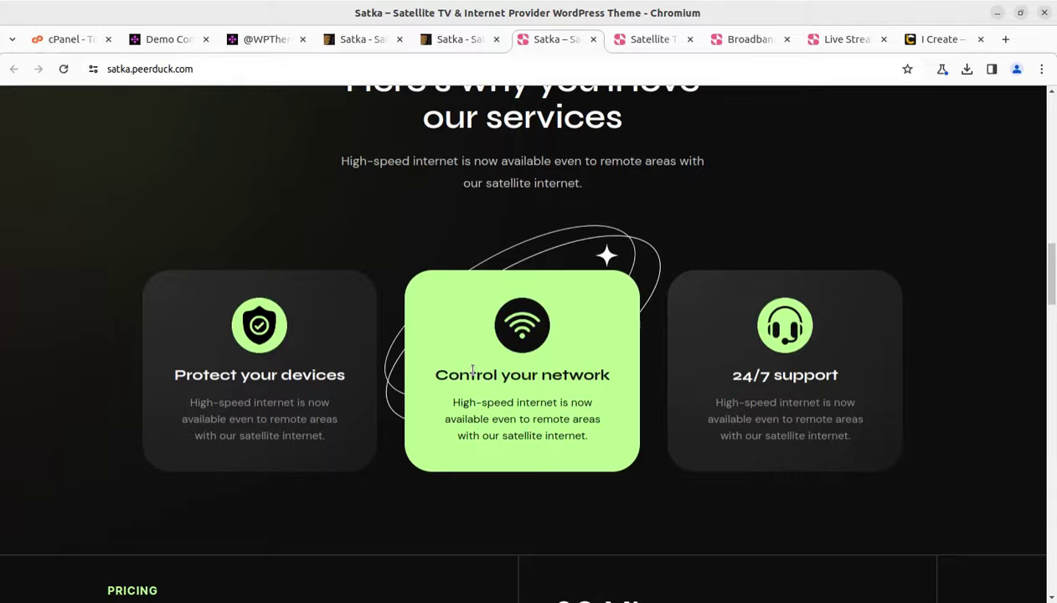
scroll(473, 374, "down", 11)
scroll(472, 375, "down", 10)
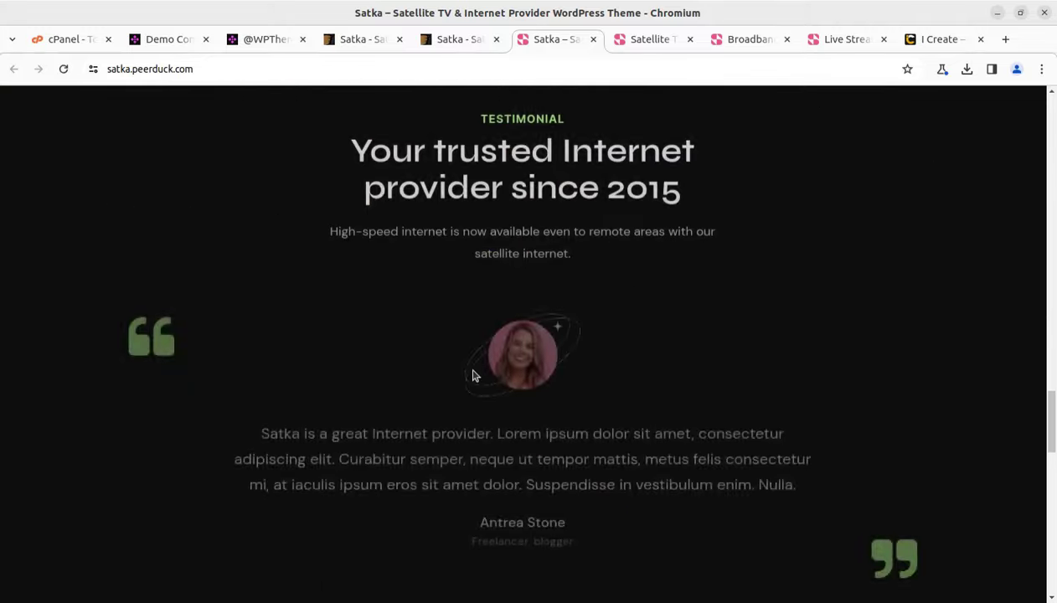
scroll(472, 375, "up", 9)
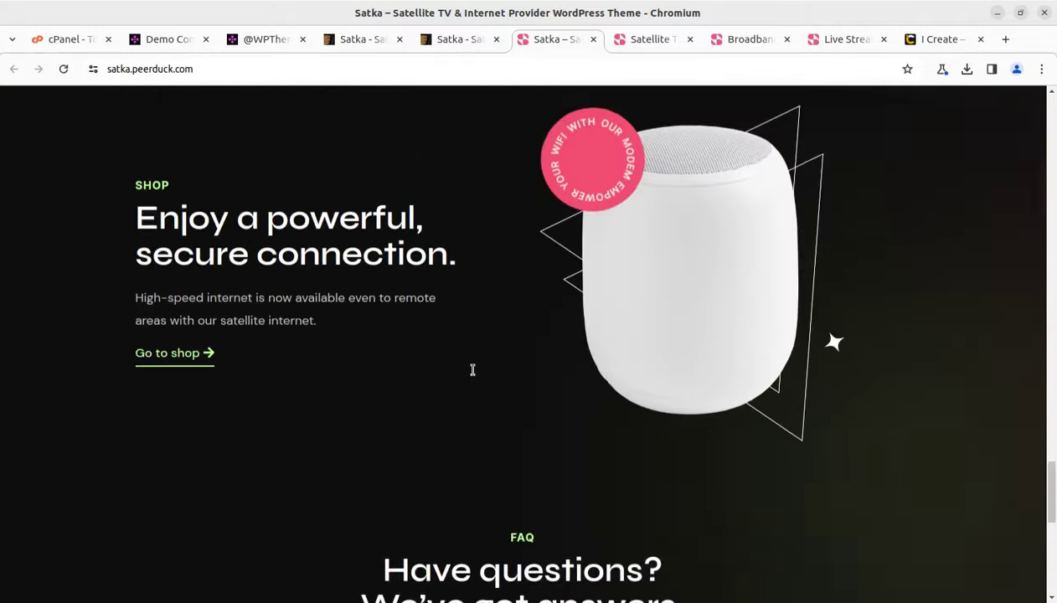
scroll(472, 376, "down", 9)
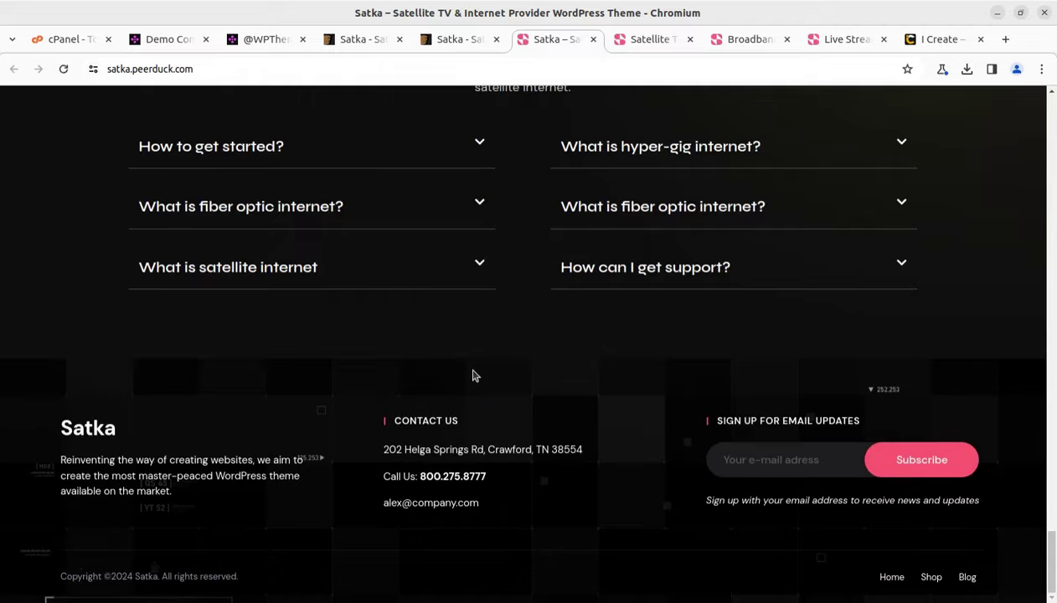
scroll(472, 375, "up", 15)
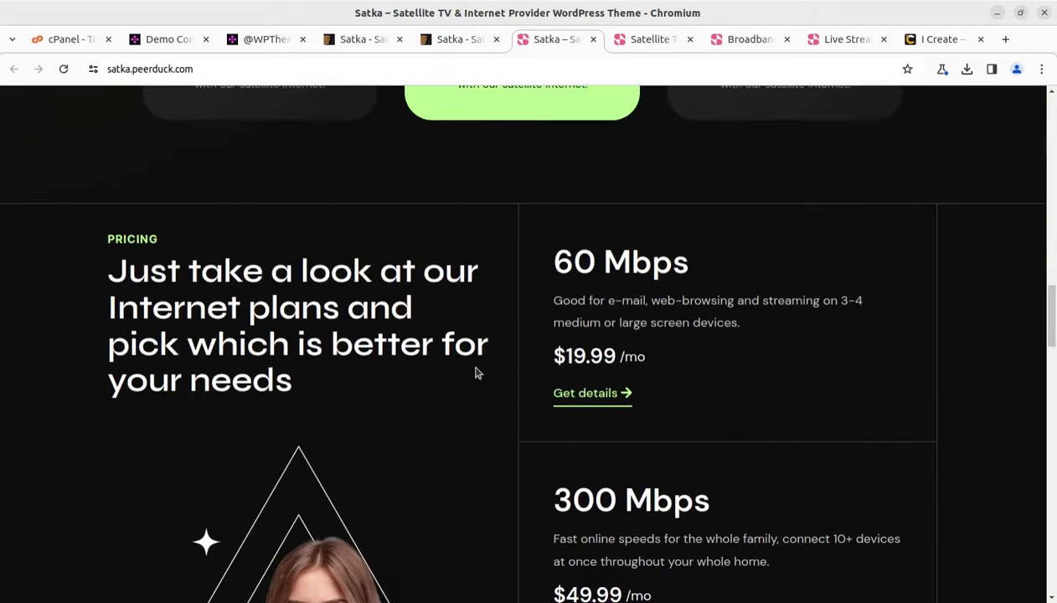
scroll(491, 267, "up", 6)
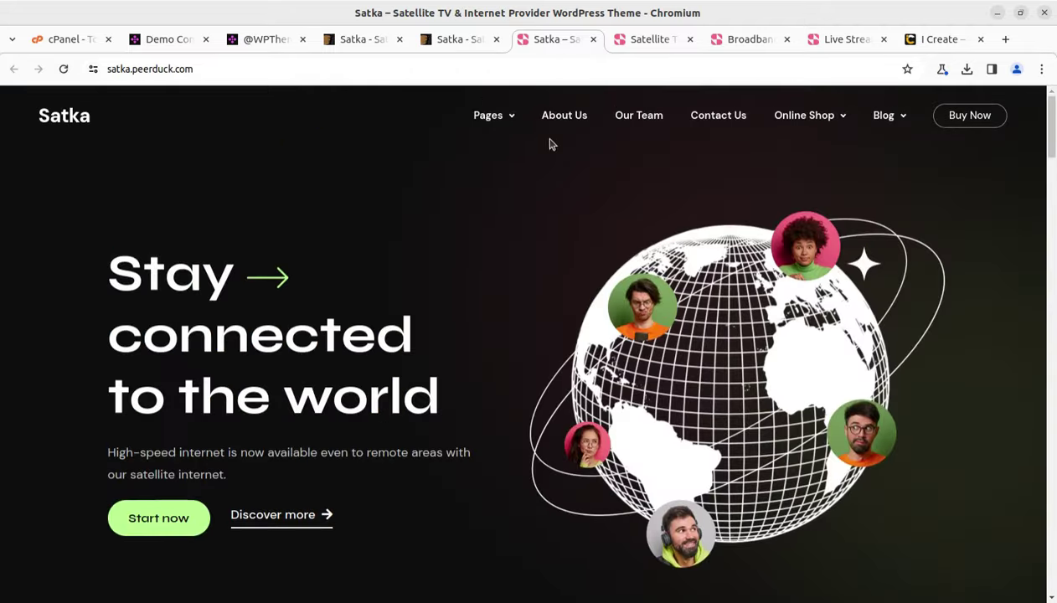
- Open the live demo's About Us page and look over its introduction and vision section
left_click(563, 118)
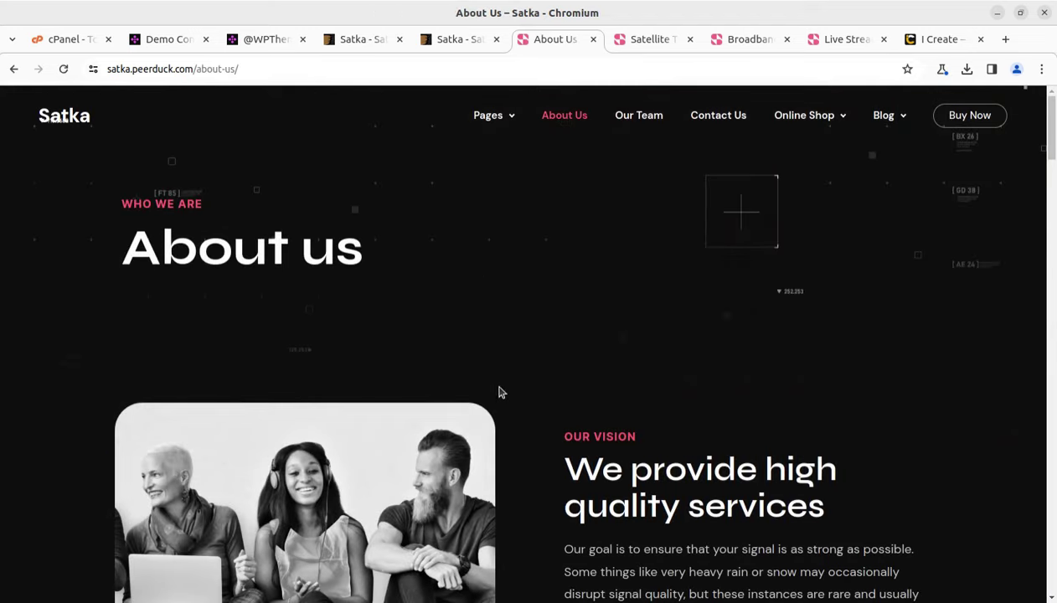
scroll(499, 392, "down", 6)
scroll(498, 394, "up", 5)
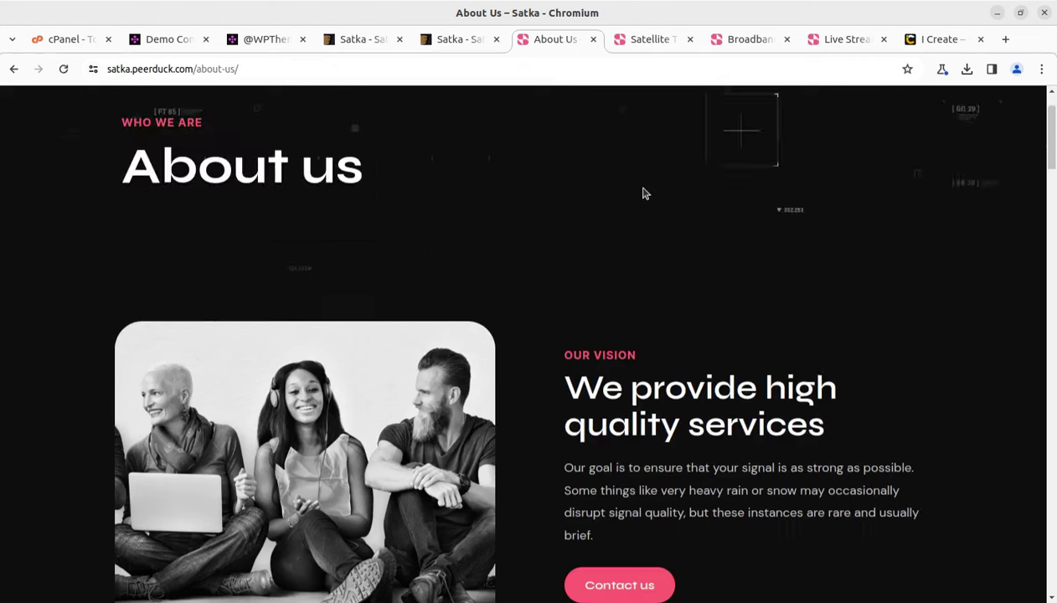
scroll(644, 193, "up", 1)
- Open the live demo's Satellite TV page and look through its hero, statistics and promotional offer sections
mouse_move(800, 125)
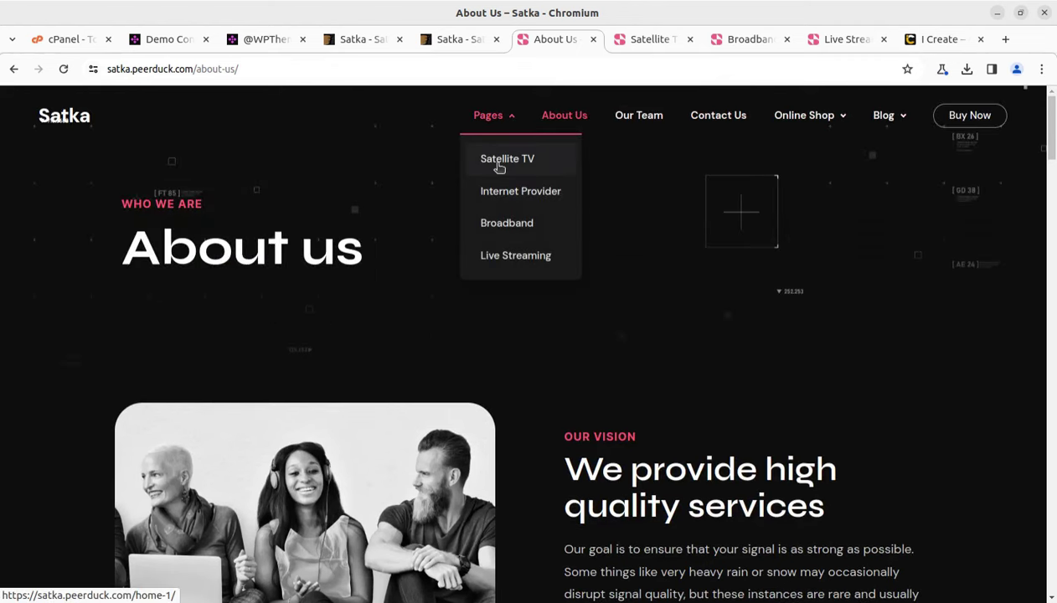
left_click(499, 167)
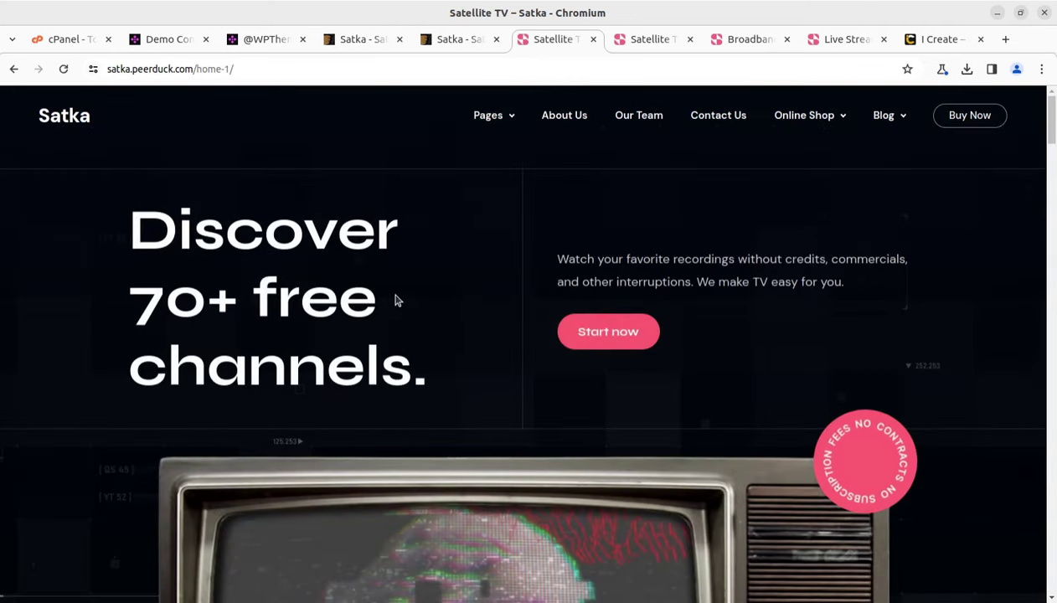
scroll(397, 300, "down", 5)
scroll(398, 300, "up", 3)
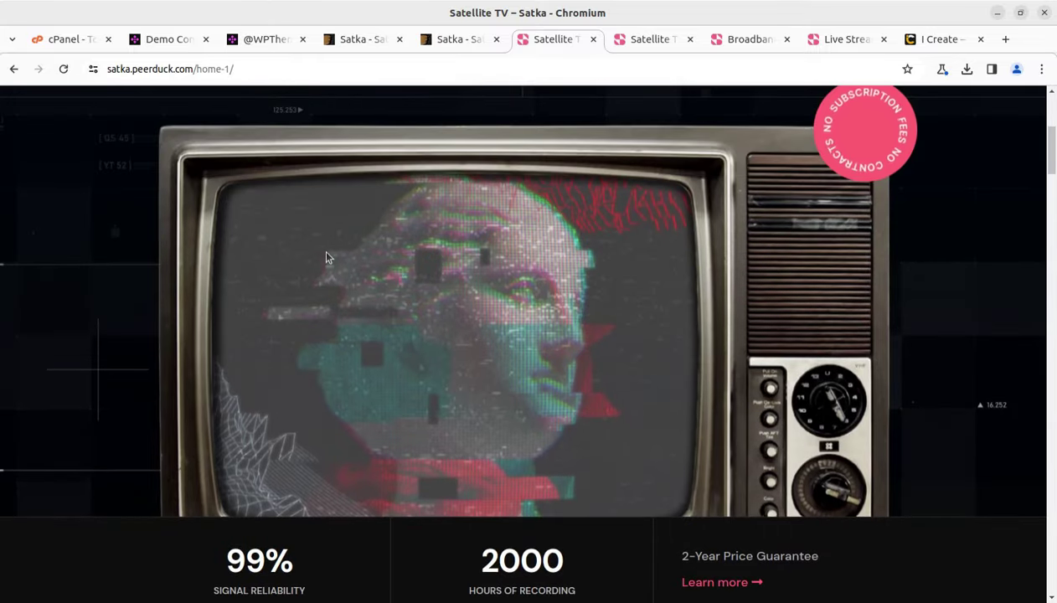
scroll(731, 257, "down", 10)
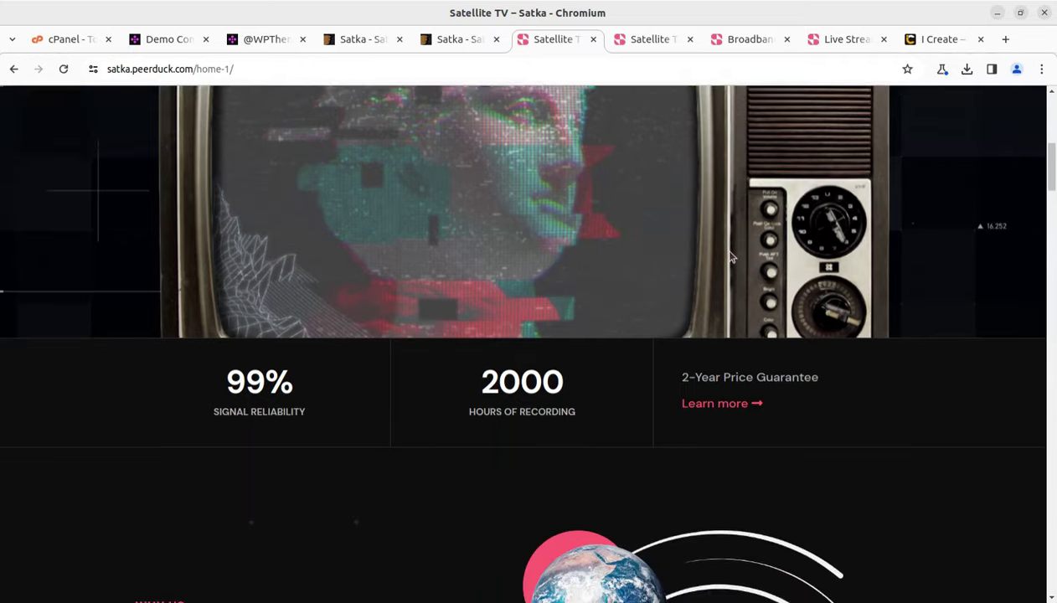
scroll(727, 249, "down", 4)
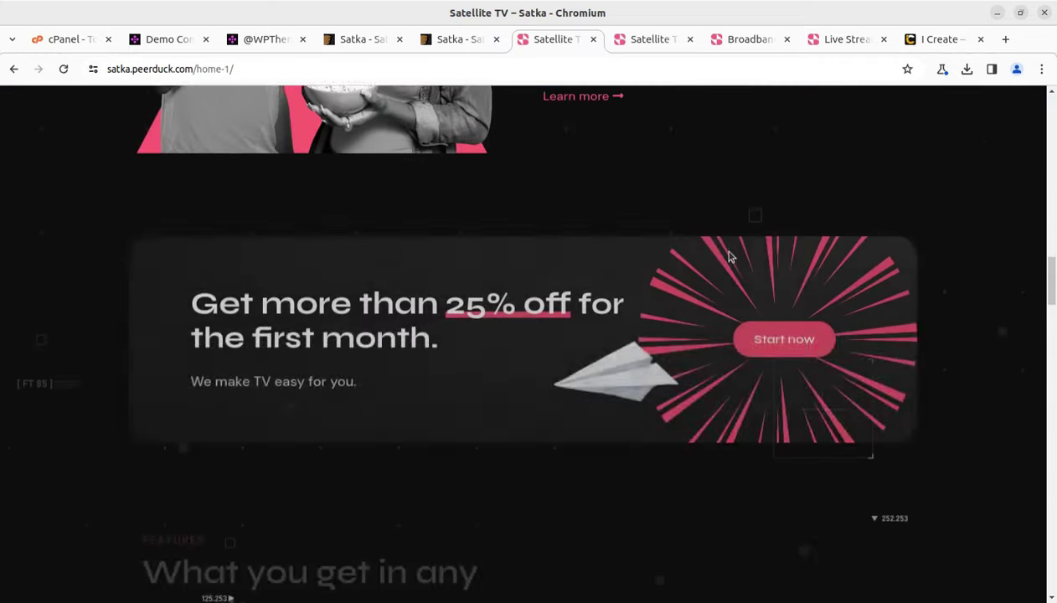
scroll(633, 192, "up", 20)
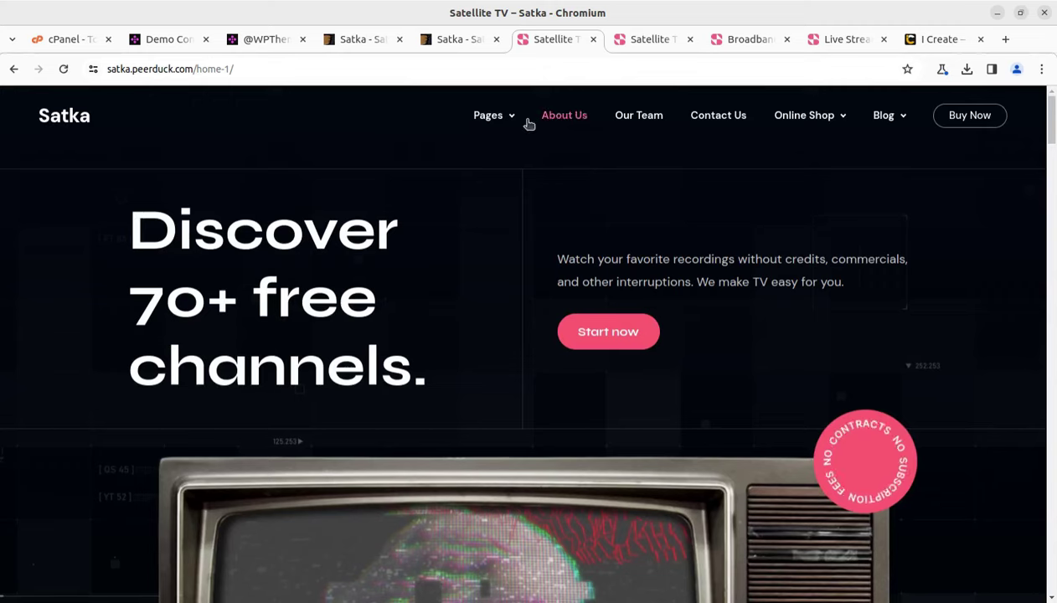
- Open the live demo's Broadband page and examine its layout down to the internet plans section
mouse_move(509, 119)
left_click(507, 225)
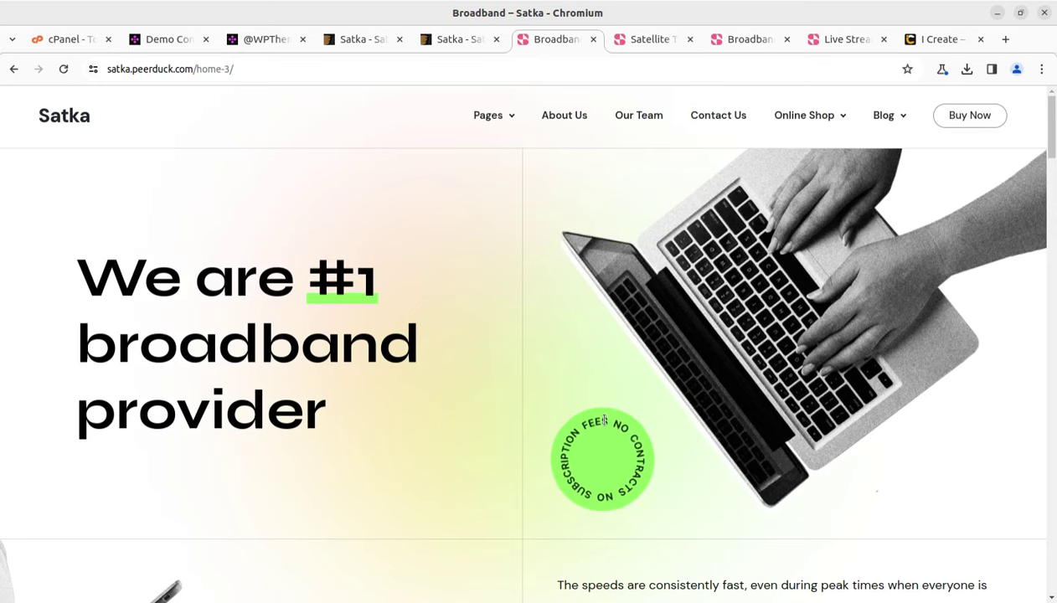
scroll(457, 358, "down", 10)
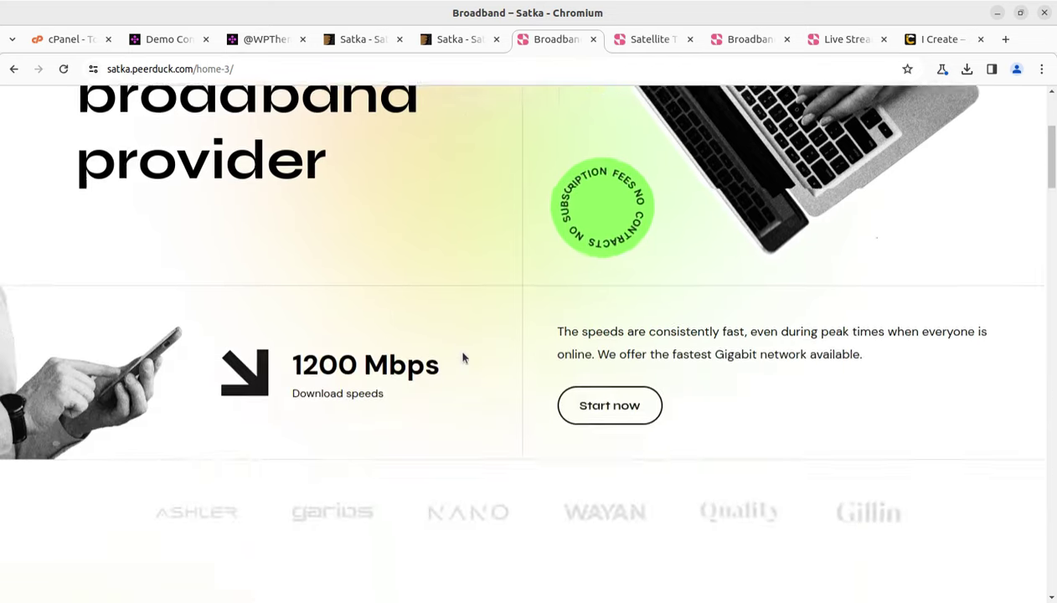
scroll(462, 358, "up", 3)
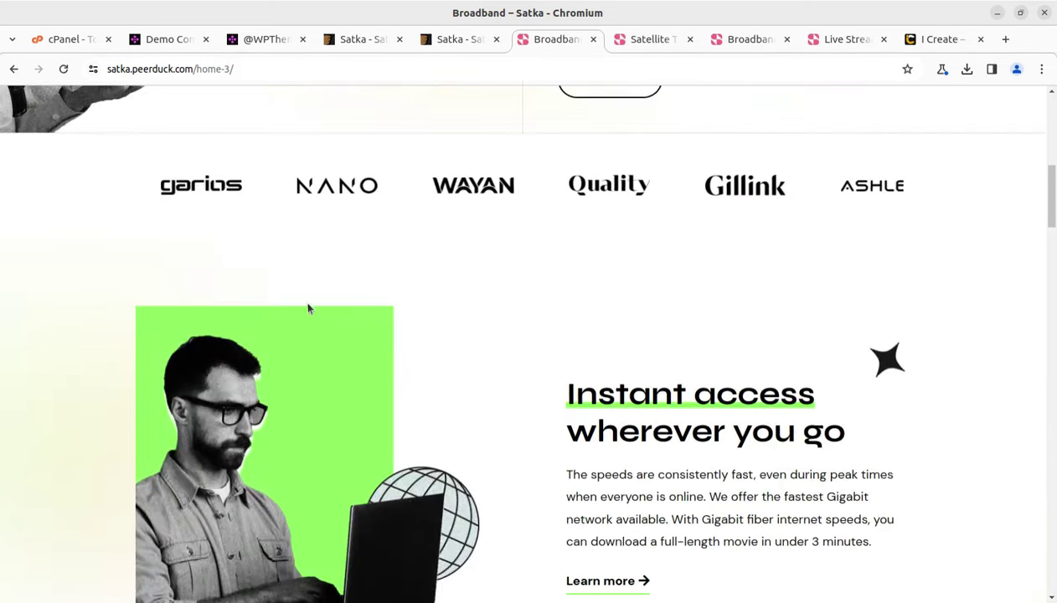
scroll(464, 335, "down", 7)
scroll(479, 363, "down", 12)
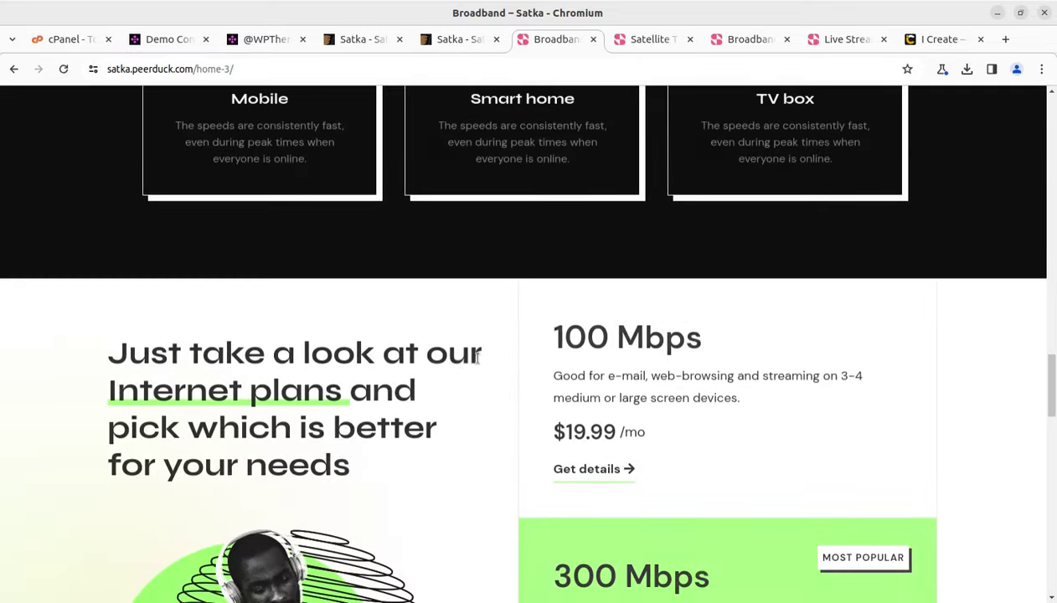
scroll(477, 357, "up", 15)
scroll(478, 358, "up", 3)
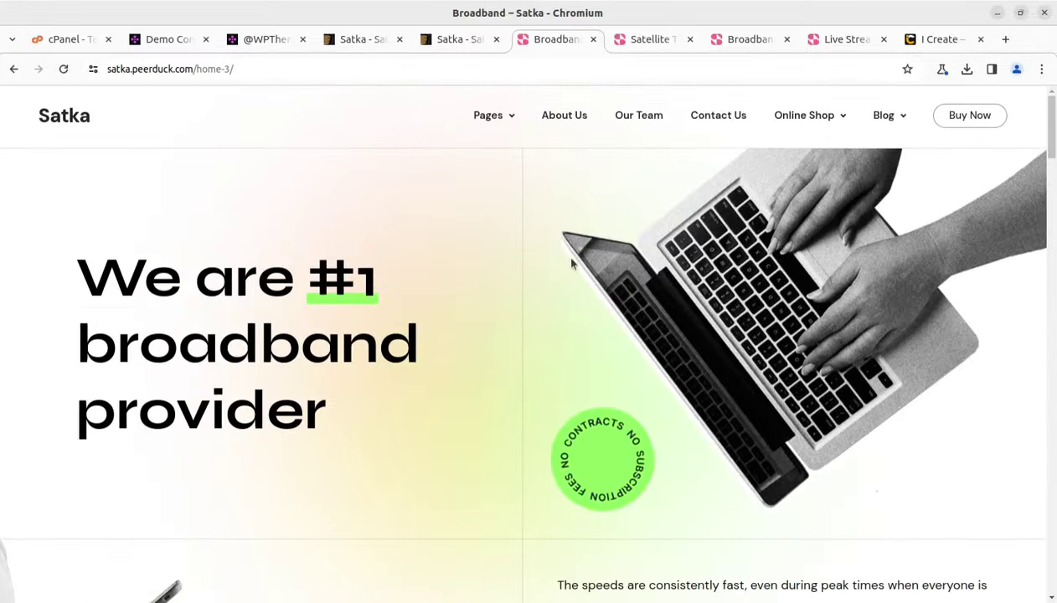
- Open the live demo's Live Streaming page, look through its sections and pricing plans, and return to the Demo Content Install tab
mouse_move(491, 111)
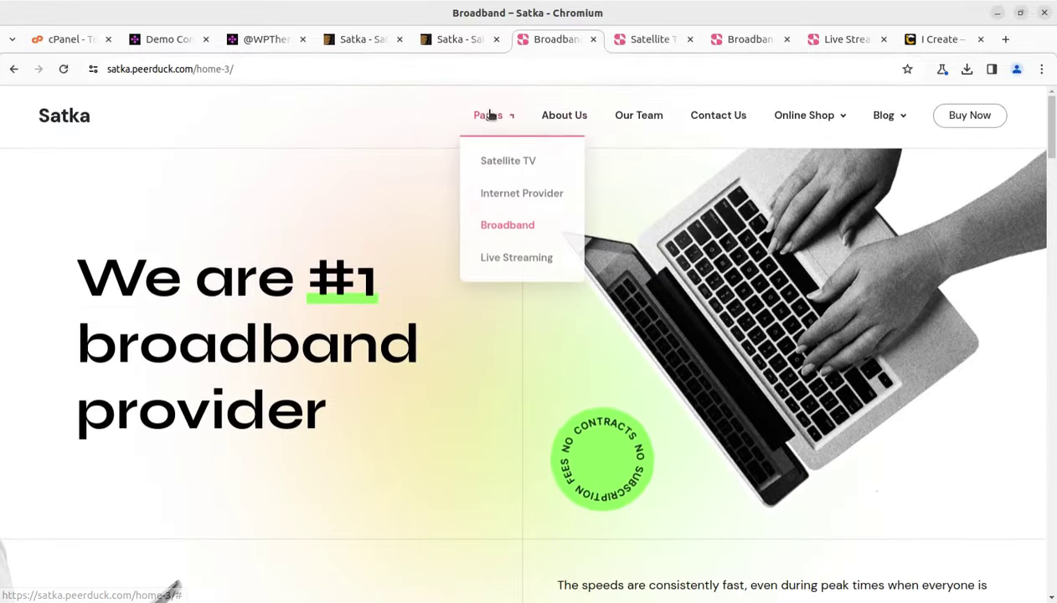
left_click(496, 261)
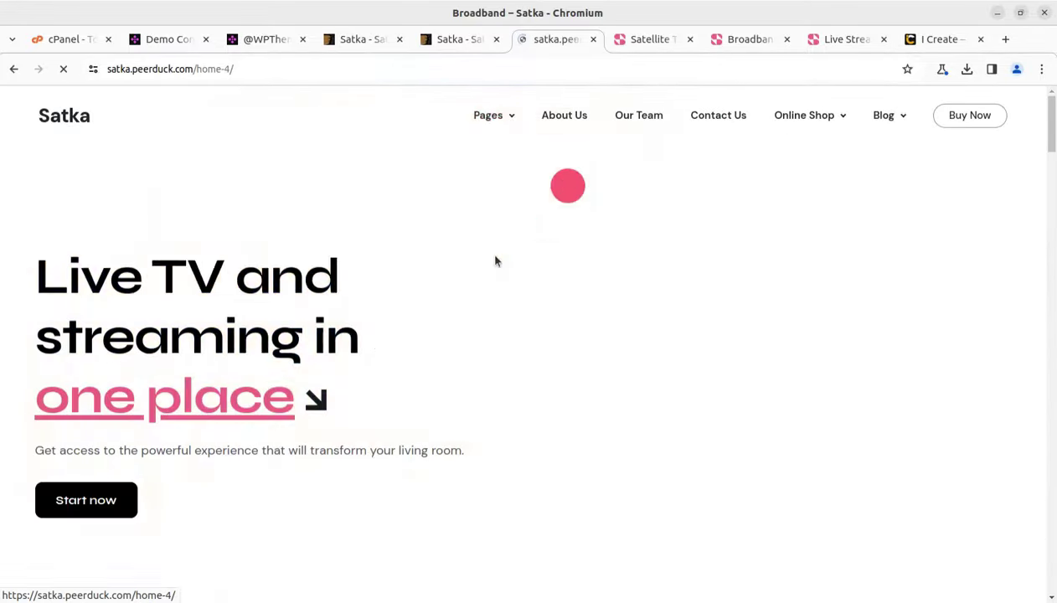
scroll(495, 262, "down", 1)
scroll(495, 262, "down", 9)
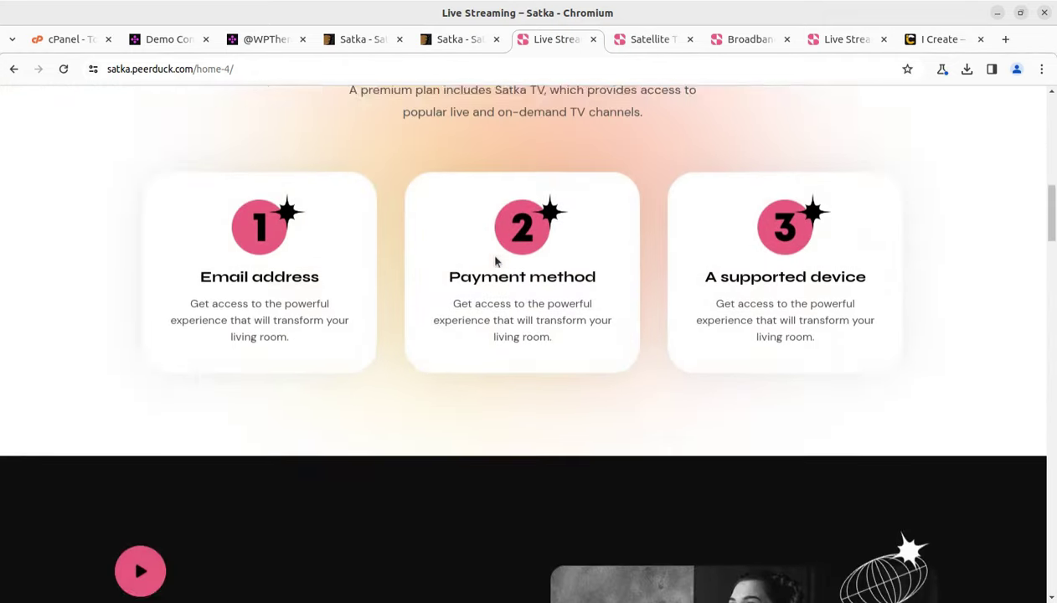
scroll(495, 262, "up", 4)
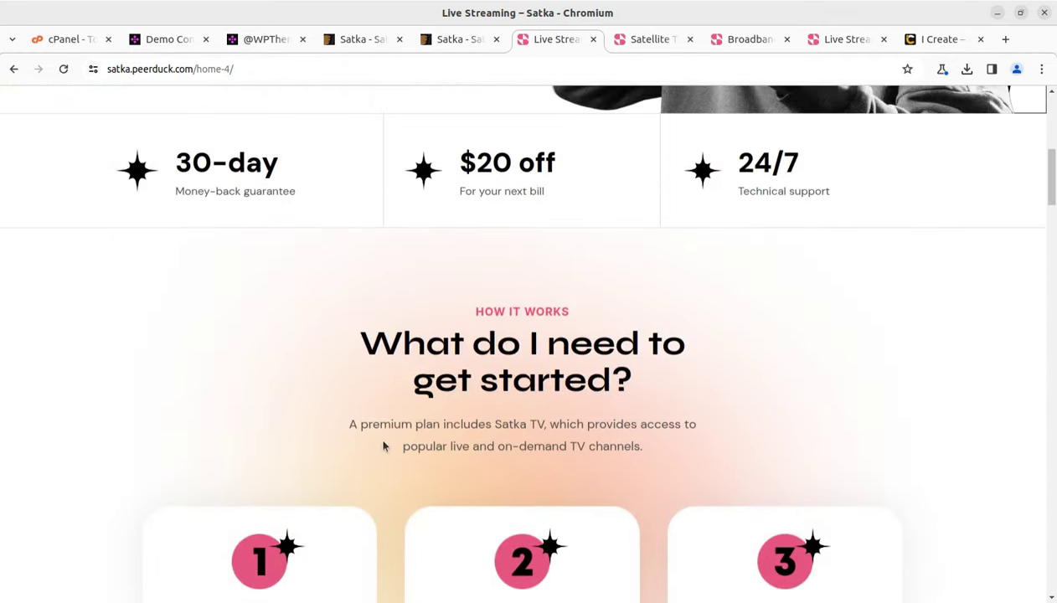
scroll(618, 459, "down", 2)
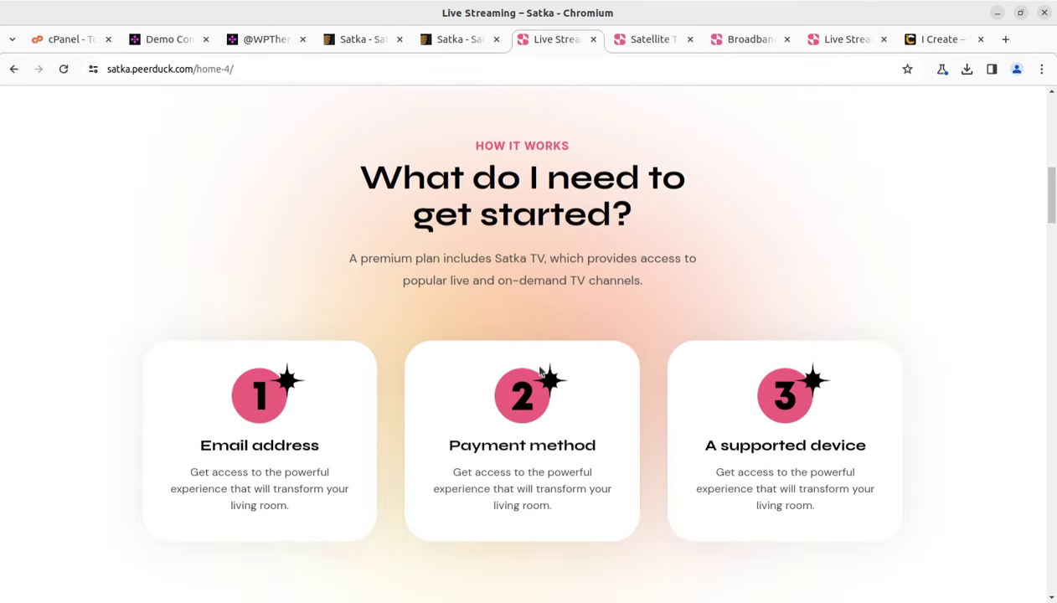
scroll(541, 371, "down", 15)
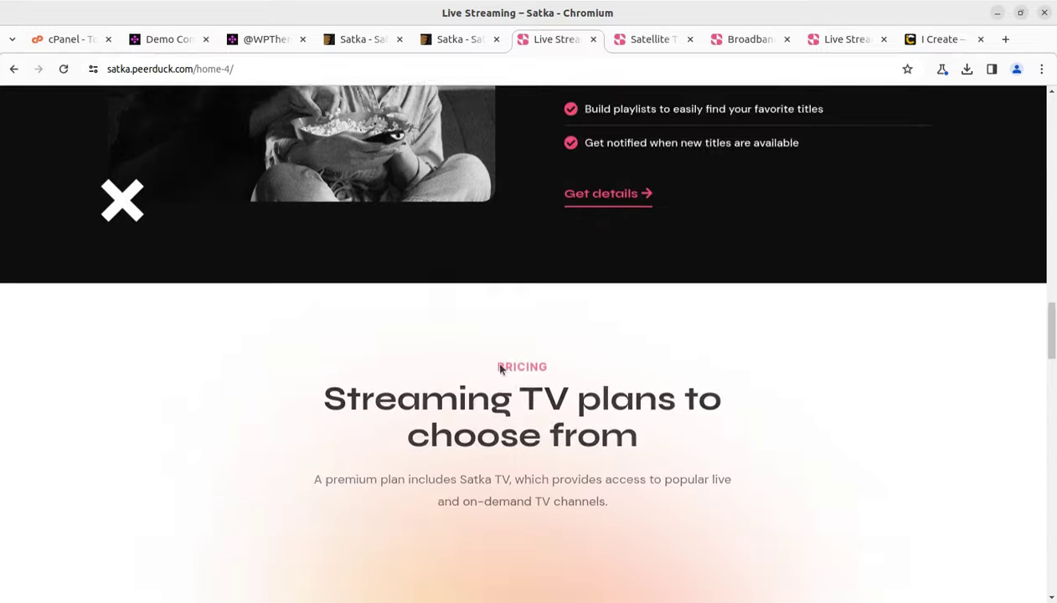
scroll(500, 369, "down", 3)
scroll(422, 353, "down", 4)
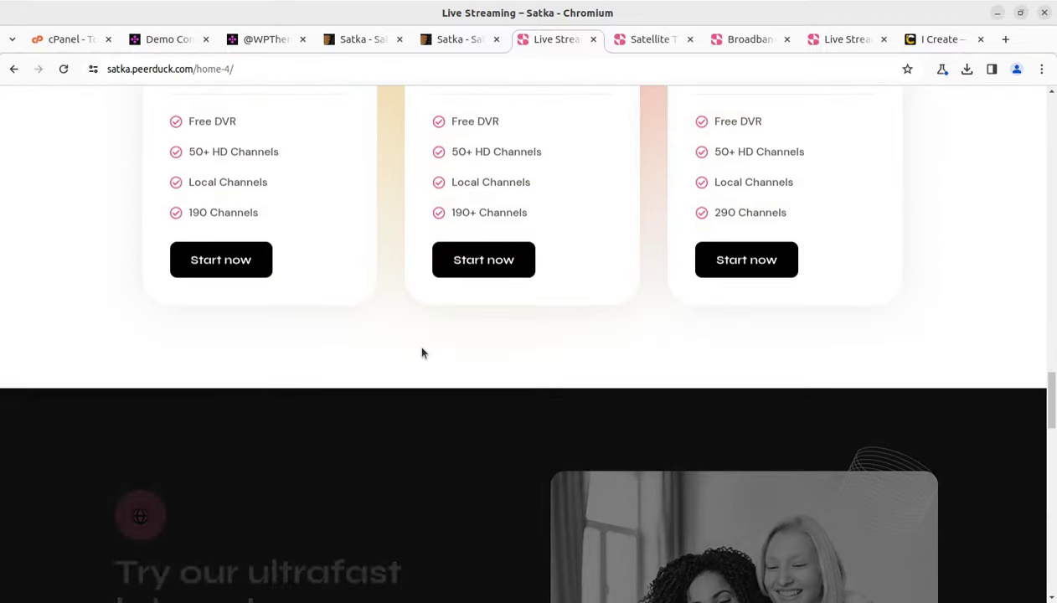
scroll(551, 300, "down", 5)
scroll(556, 306, "up", 12)
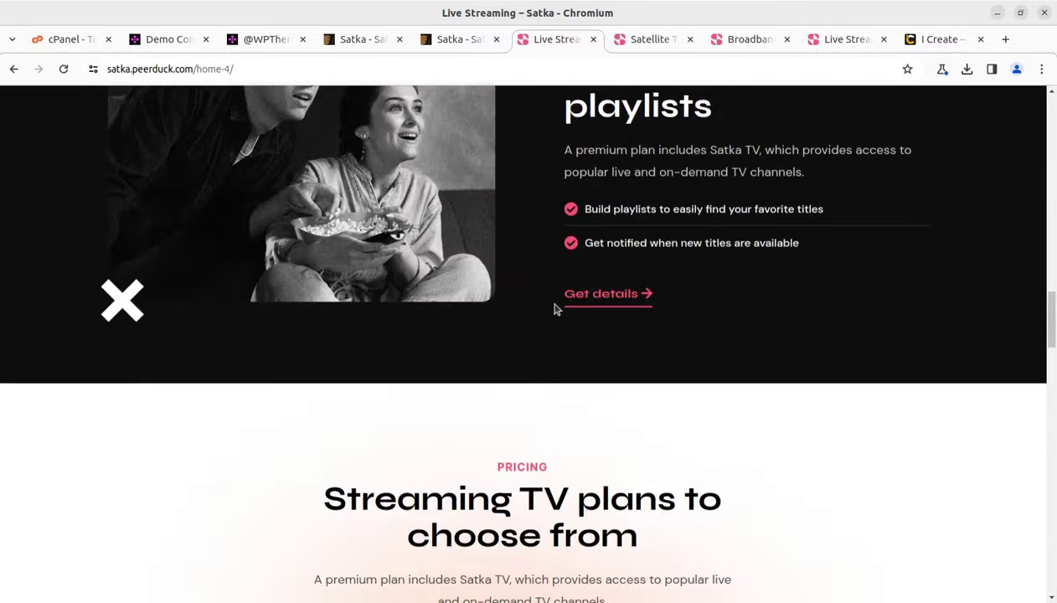
scroll(553, 309, "up", 10)
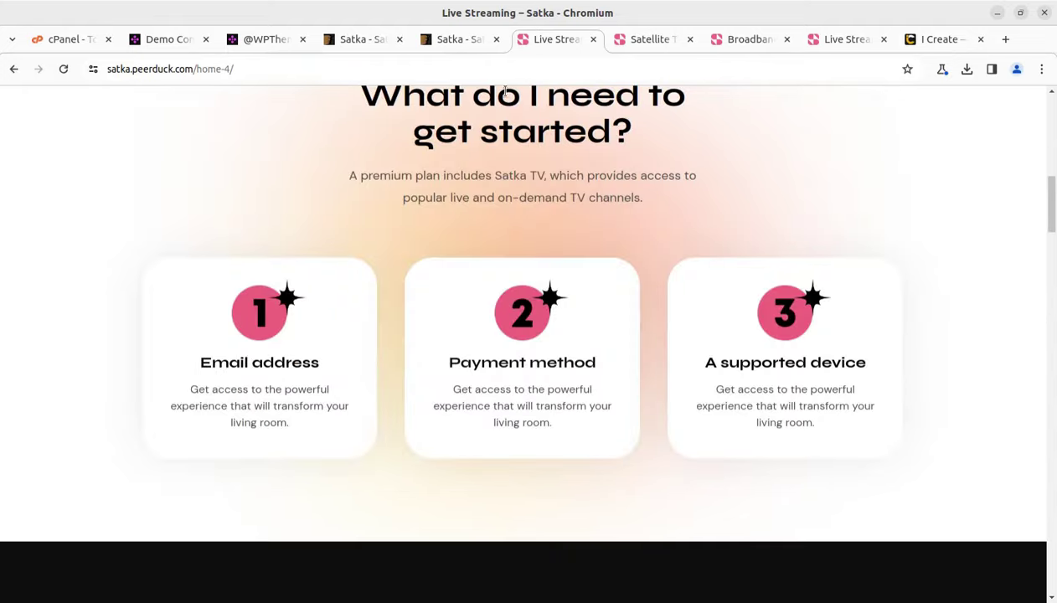
left_click(163, 39)
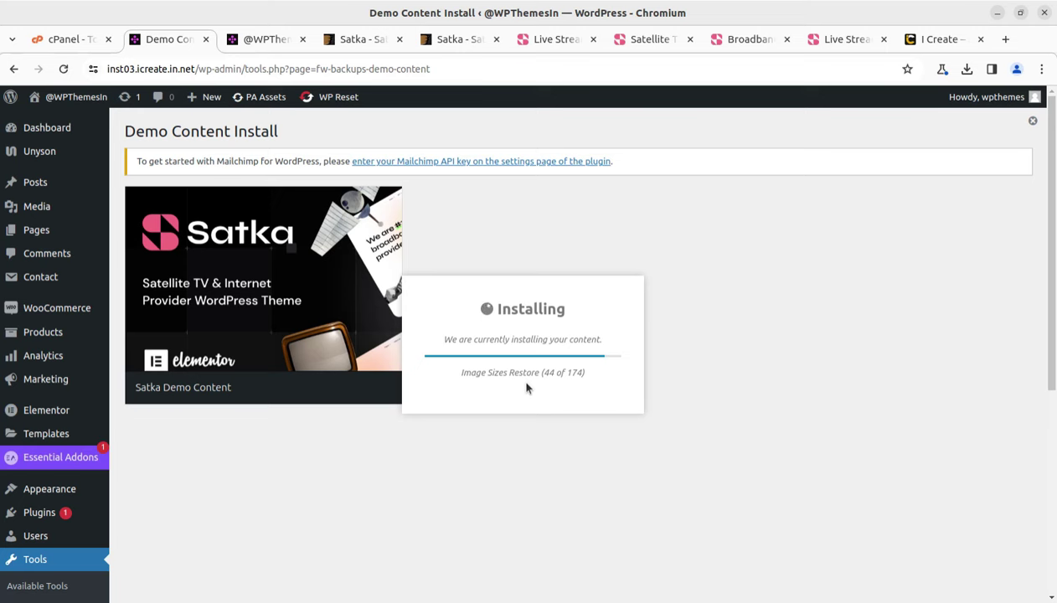
- Open the new site's homepage in a separate tab and look through its hero, statistics and Why Us sections
key("ctrl+l")
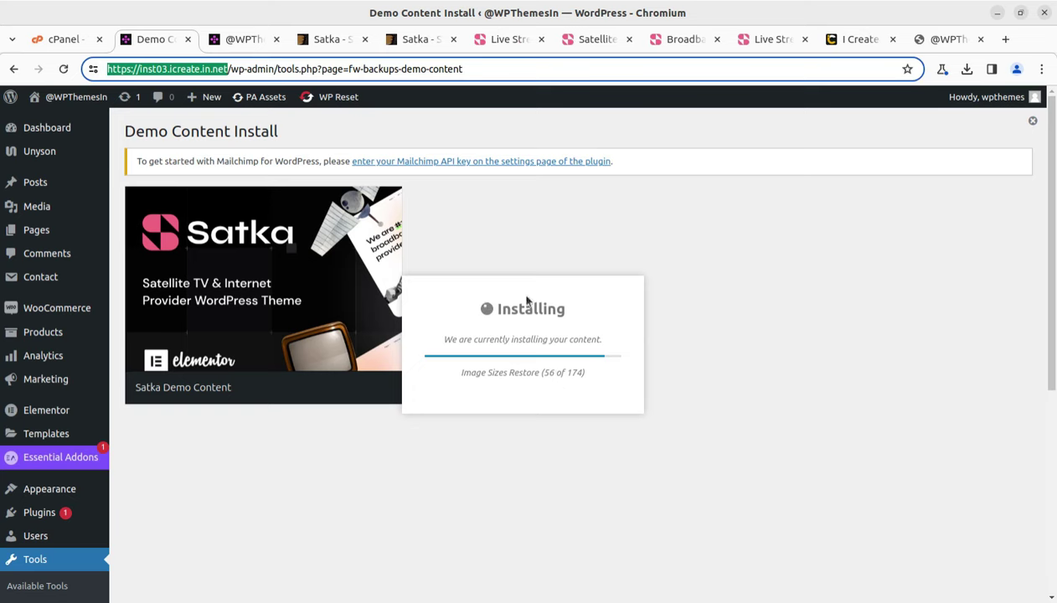
left_click(918, 40)
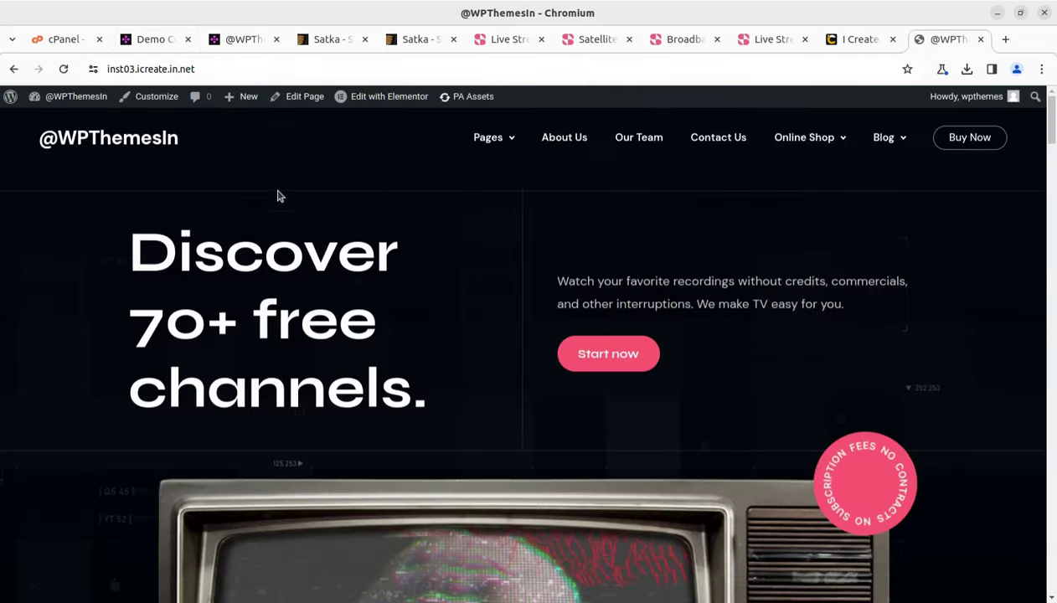
scroll(299, 327, "down", 10)
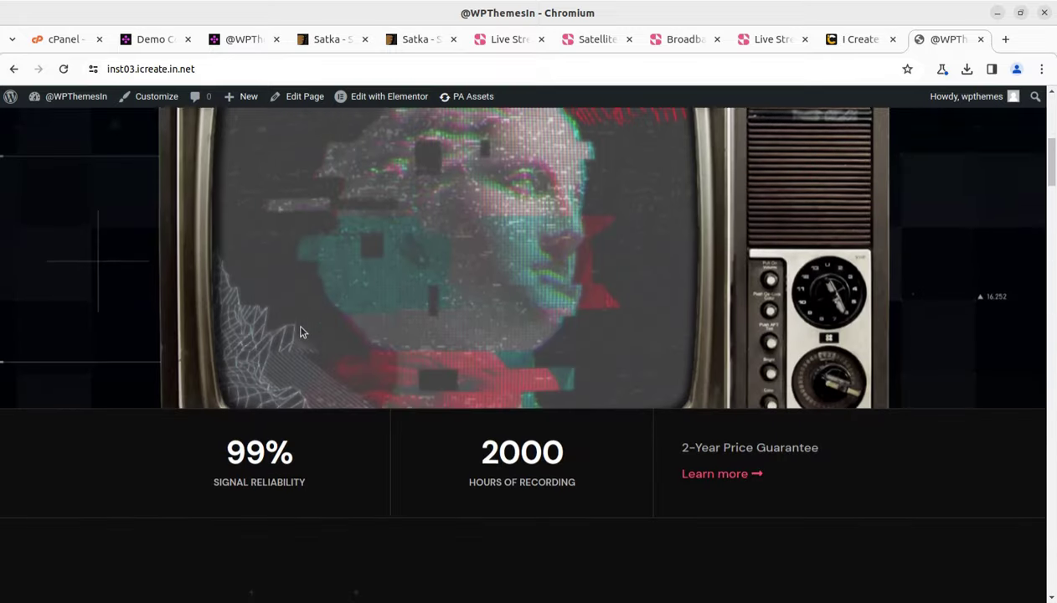
scroll(299, 332, "down", 4)
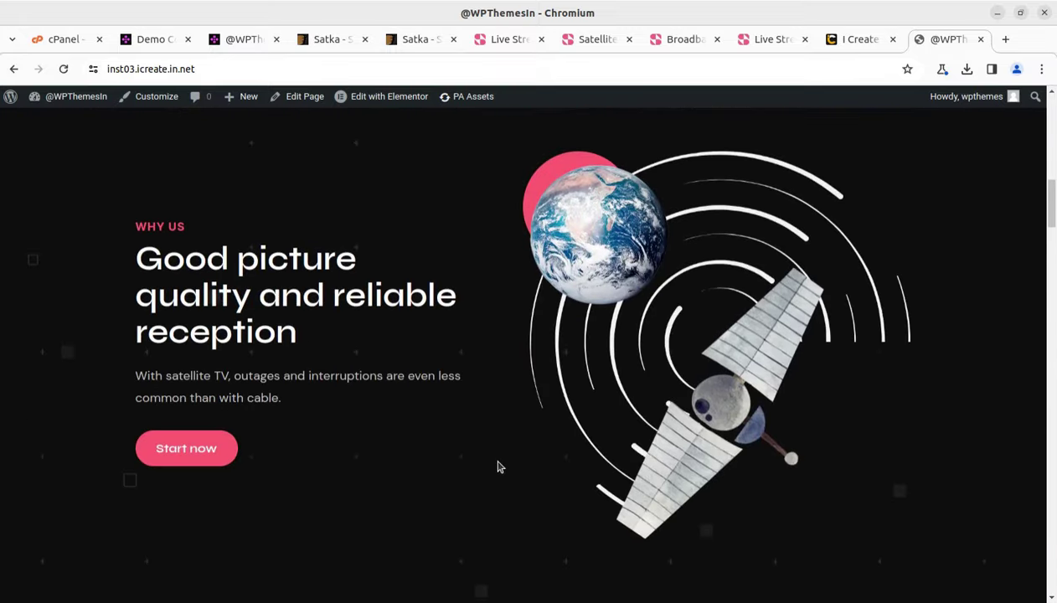
scroll(496, 465, "up", 5)
scroll(496, 465, "up", 5)
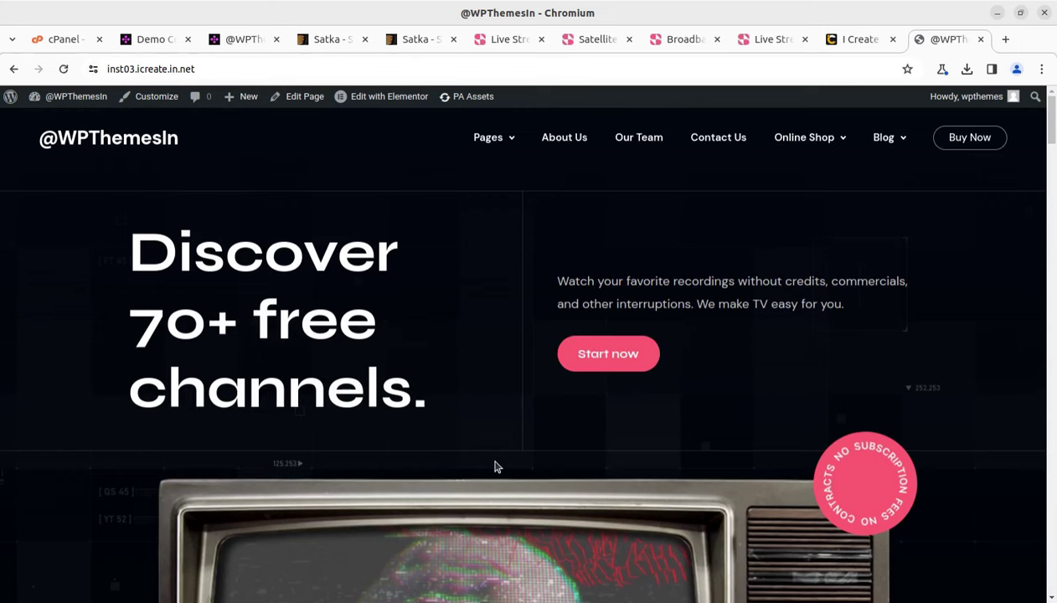
- Compare the new site's homepage sections with the live demo's Live Streaming page
mouse_move(495, 135)
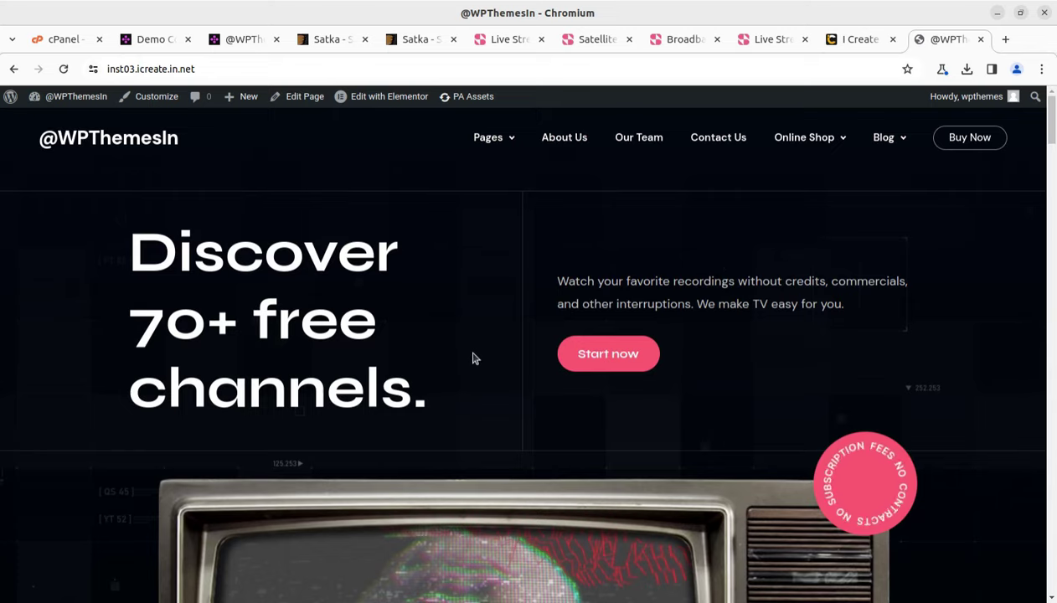
scroll(474, 358, "down", 3)
scroll(475, 358, "down", 2)
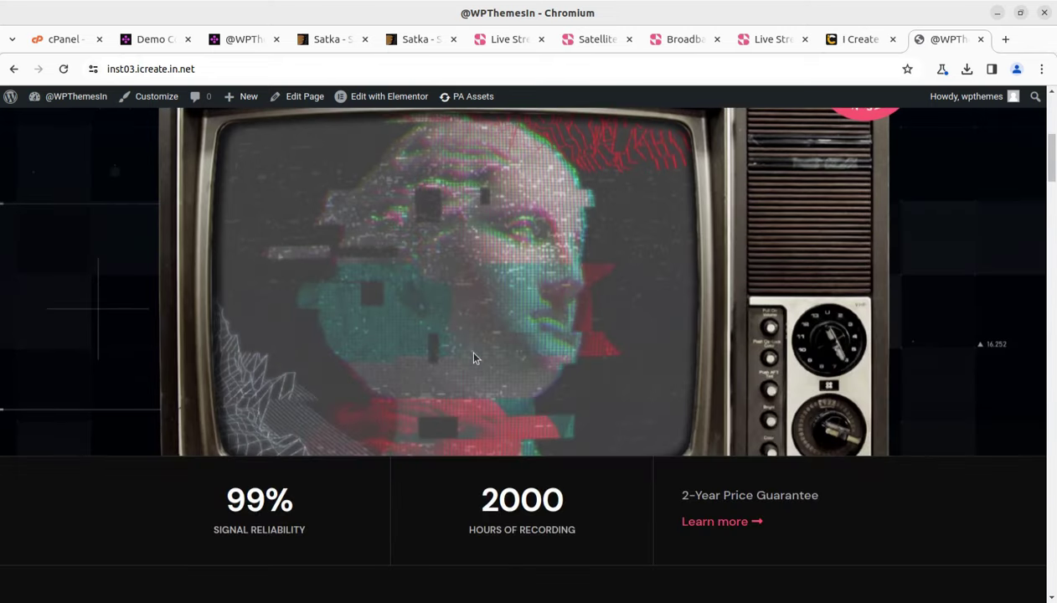
scroll(473, 358, "down", 2)
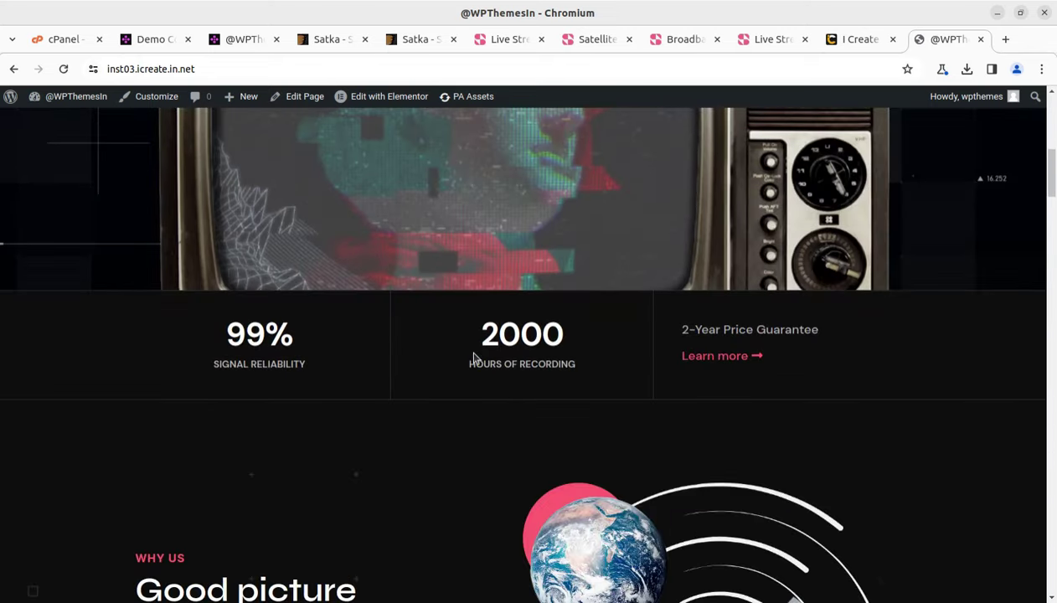
left_click(494, 40)
scroll(578, 209, "up", 2)
scroll(591, 281, "up", 10)
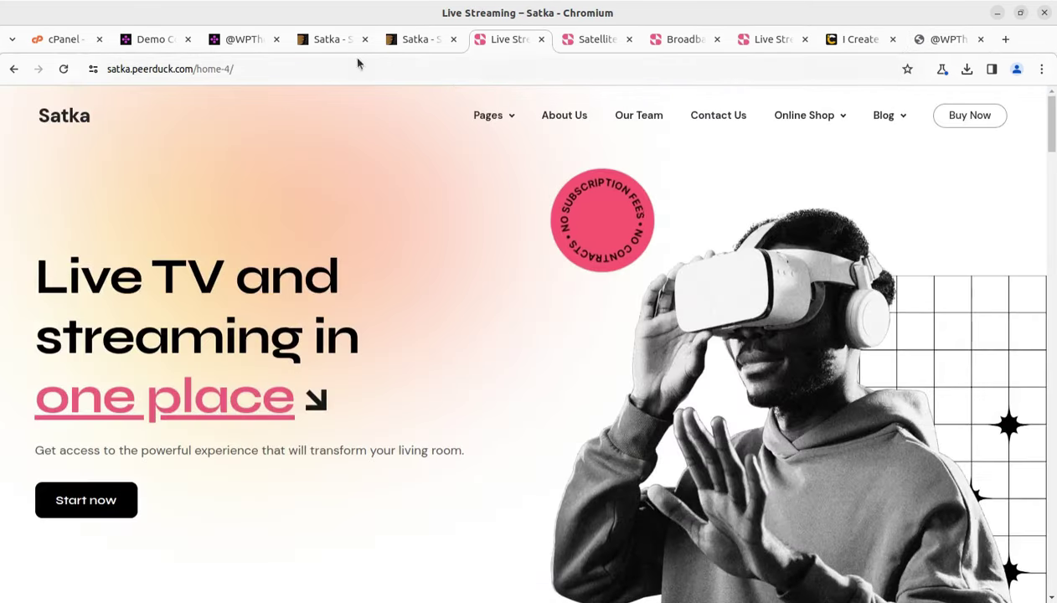
scroll(540, 191, "up", 7)
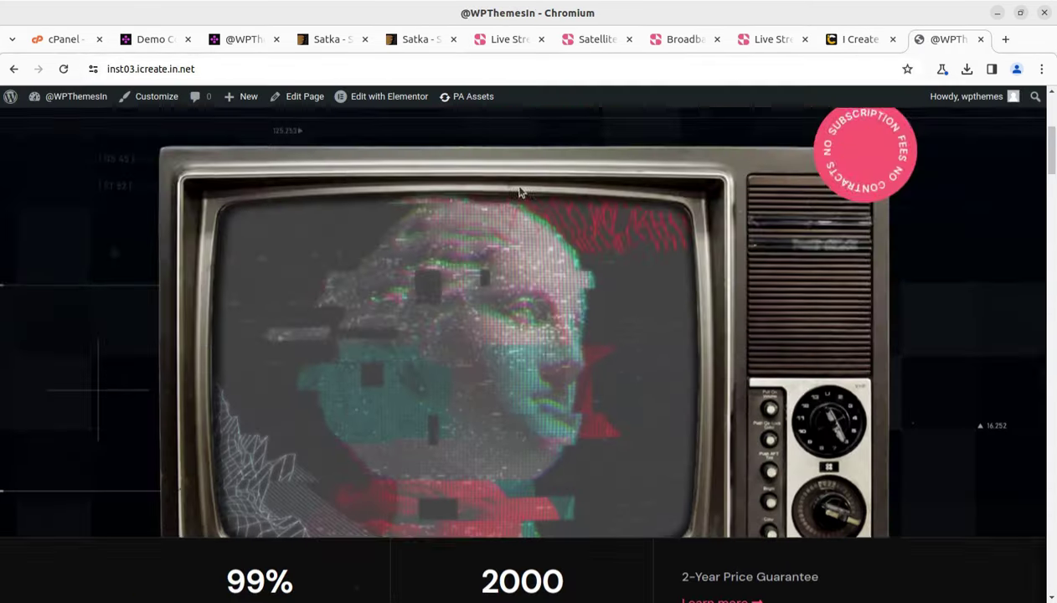
- Open the new site's Home 2 page, then check the demo content installation progress
mouse_move(493, 163)
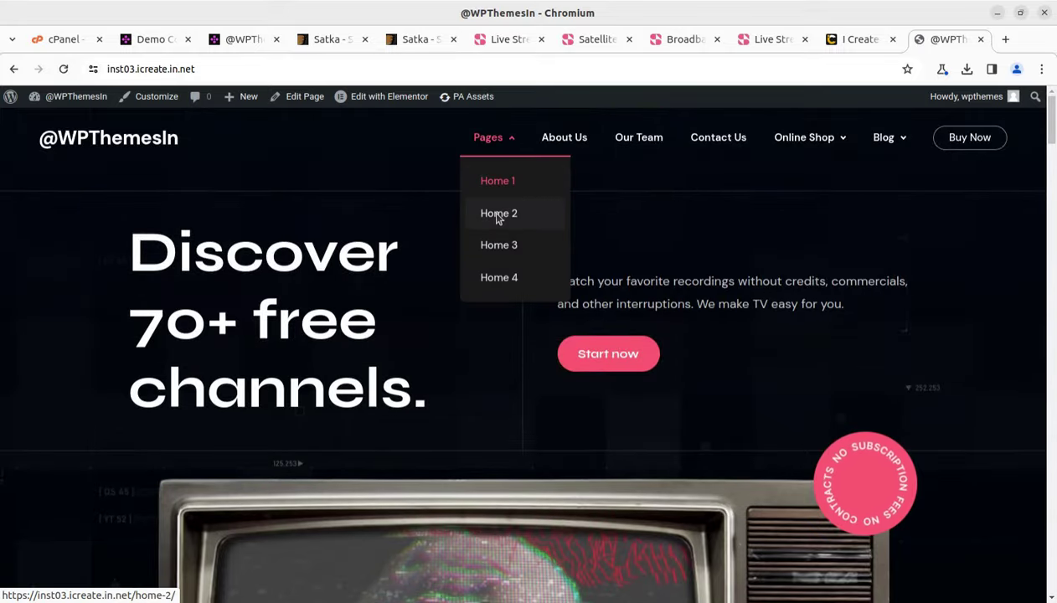
left_click(499, 215)
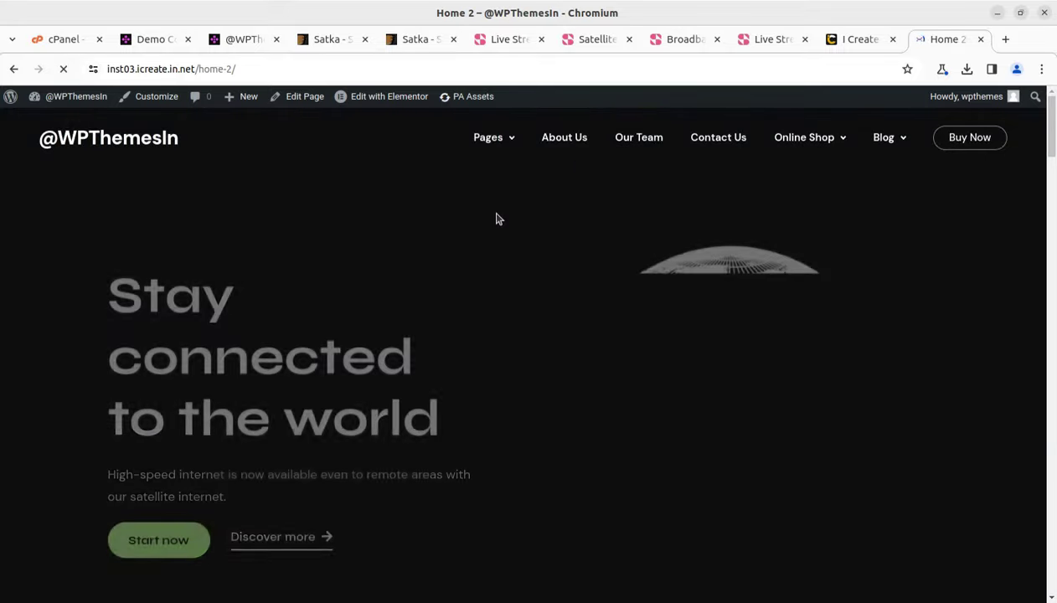
mouse_move(495, 137)
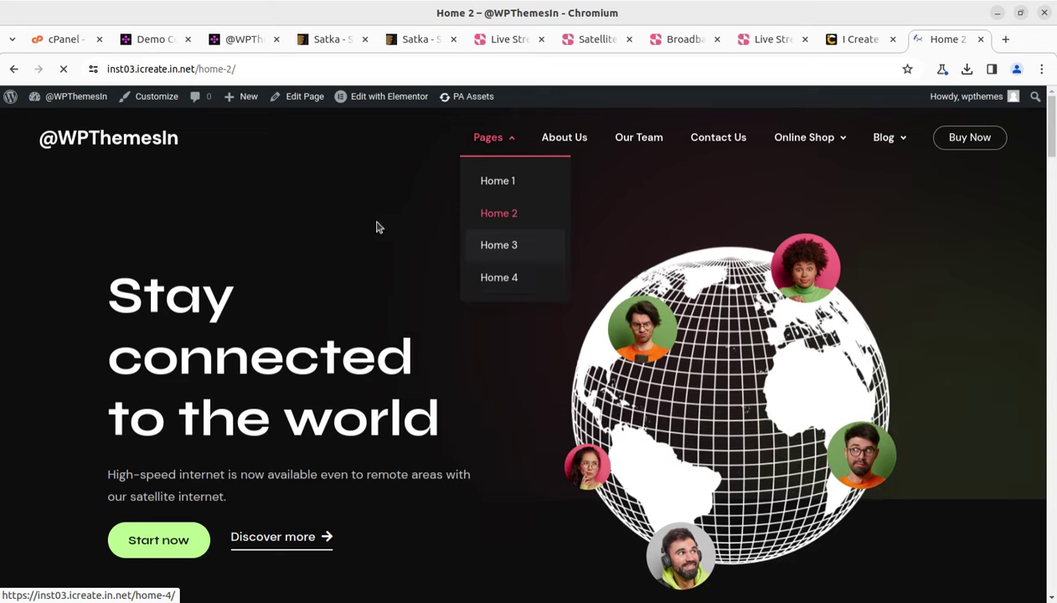
left_click(157, 45)
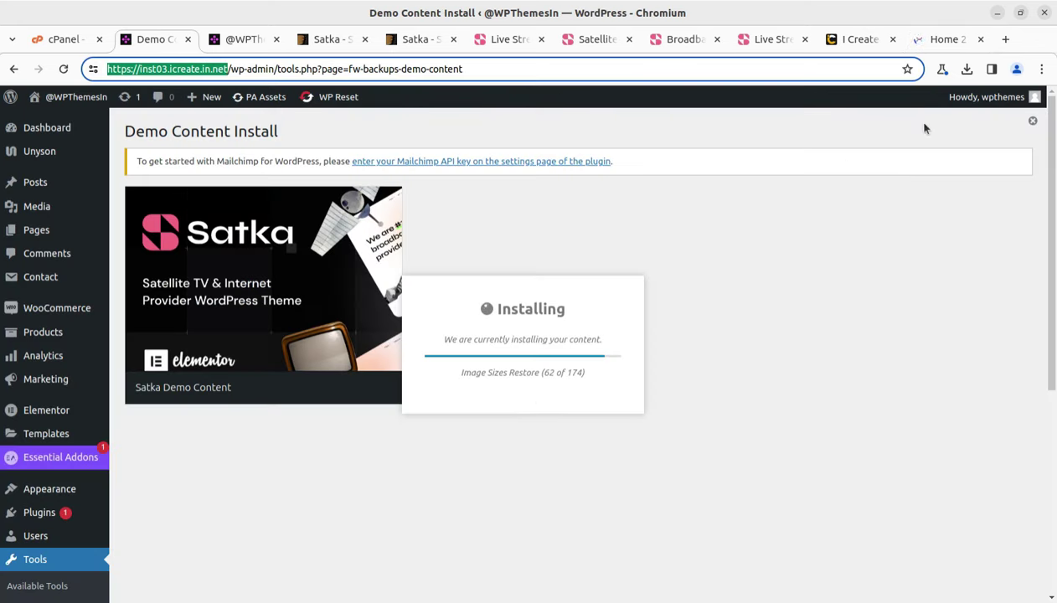
- Open the new site's Home 3 page, look through its broadband sections, and return to the Demo Content Install tab
left_click(928, 39)
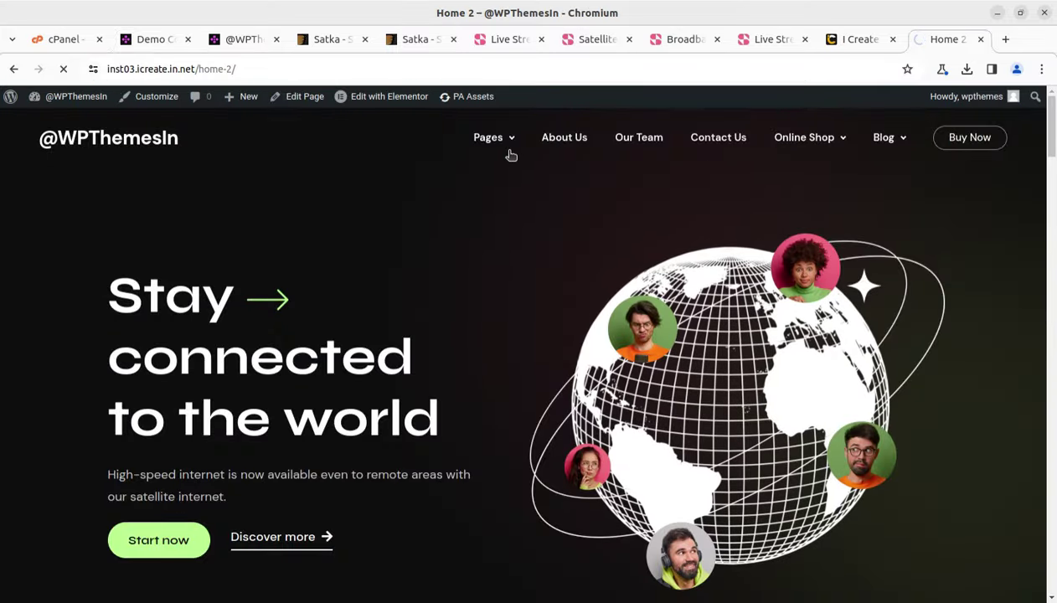
left_click(499, 243)
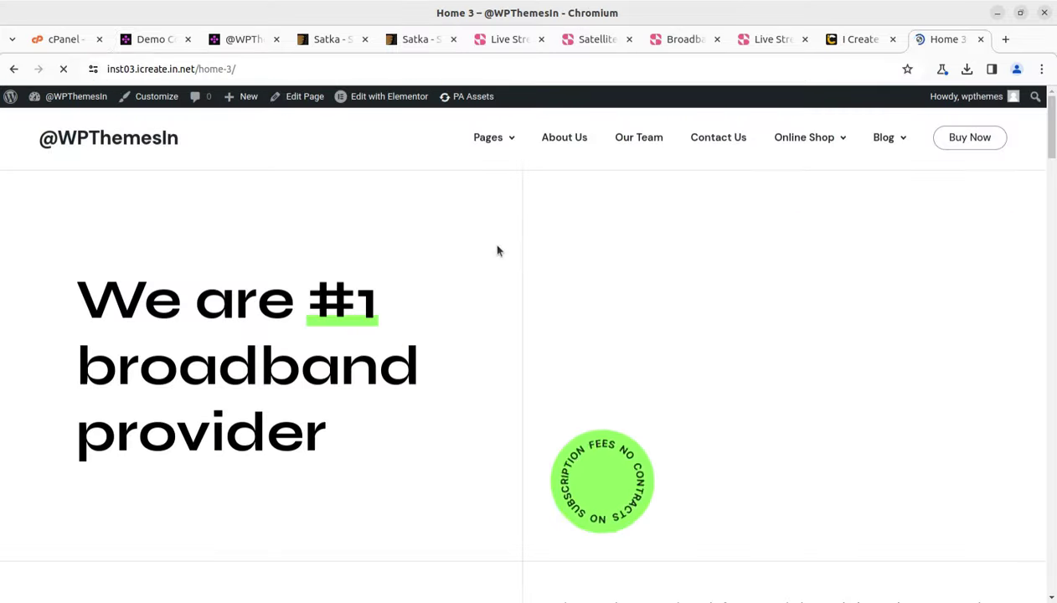
scroll(434, 287, "down", 3)
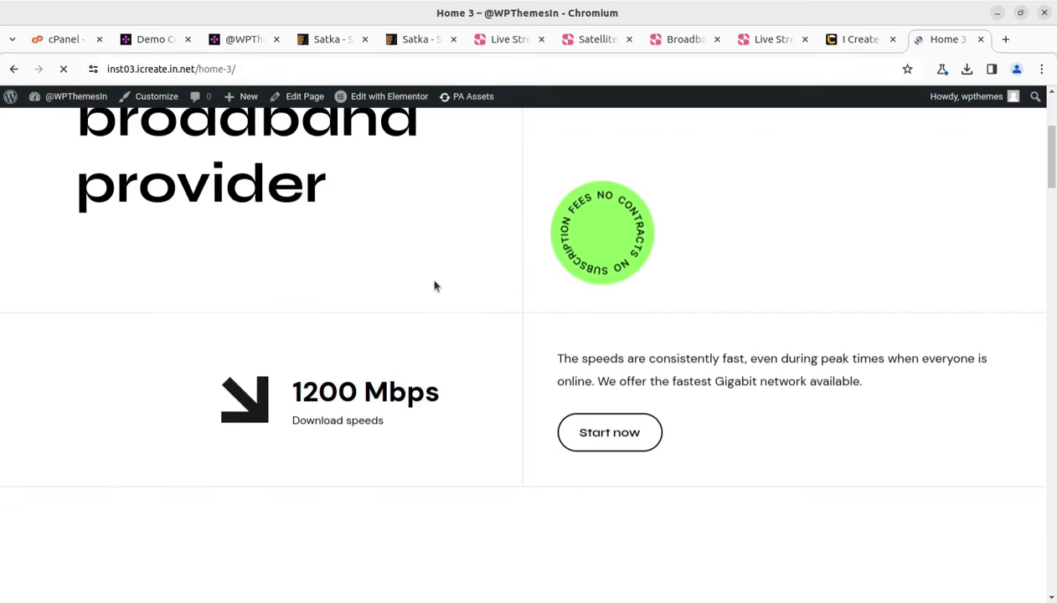
scroll(434, 286, "up", 3)
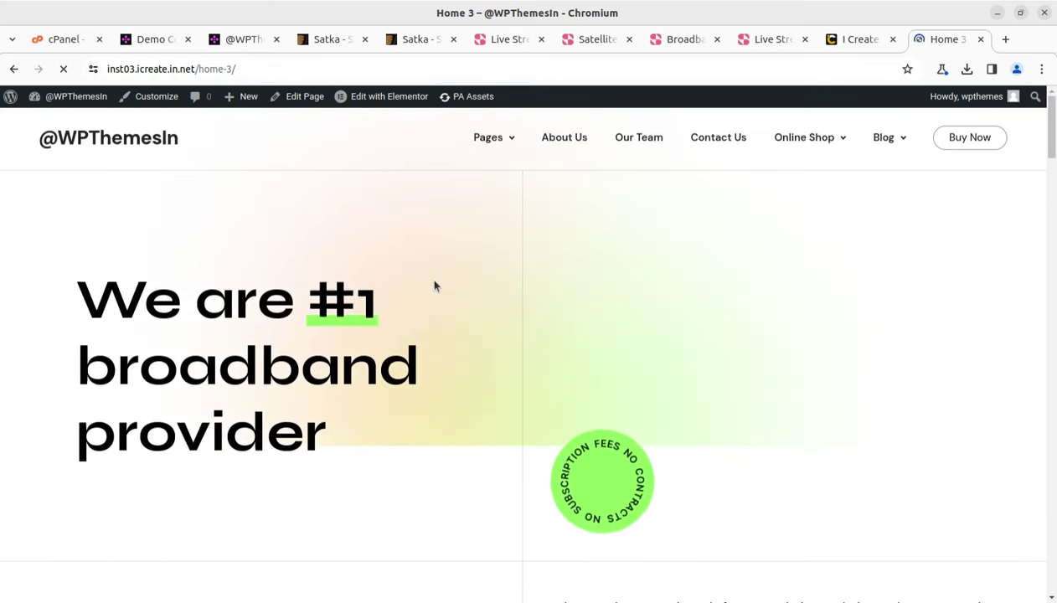
scroll(581, 333, "down", 4)
scroll(581, 333, "down", 4)
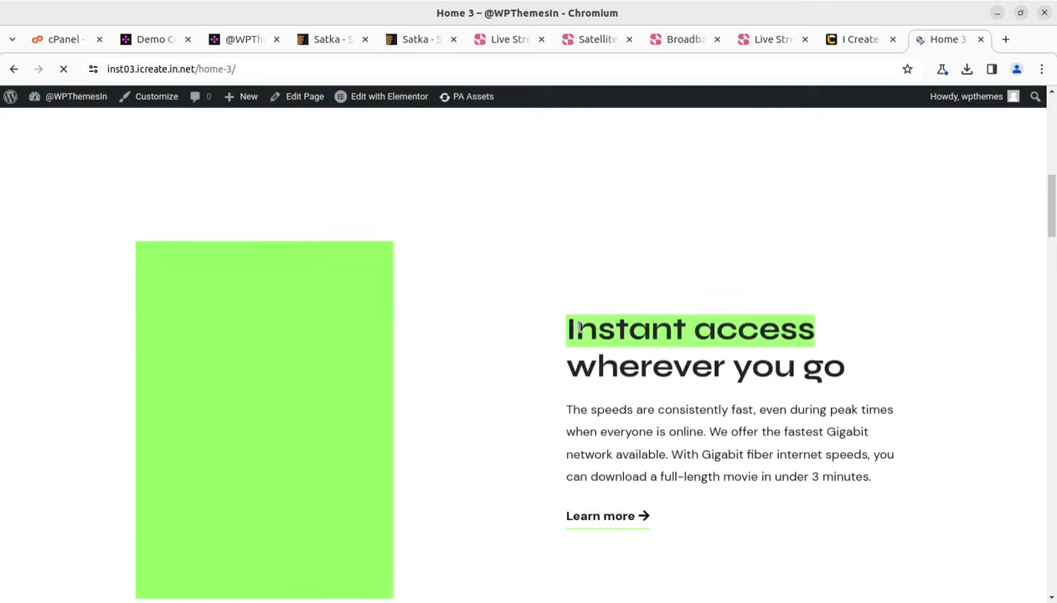
scroll(581, 333, "up", 8)
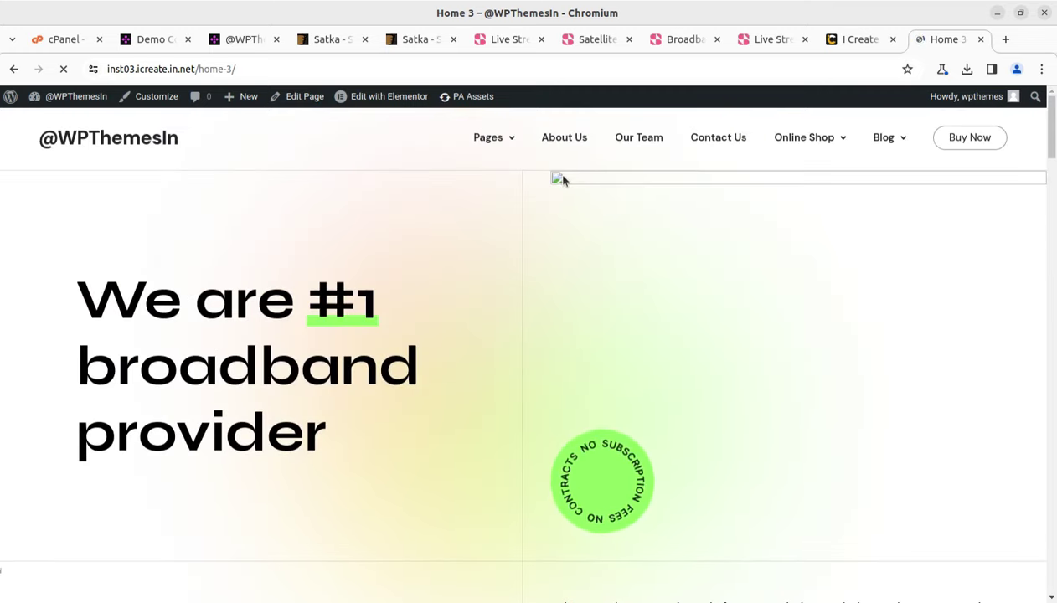
left_click(147, 38)
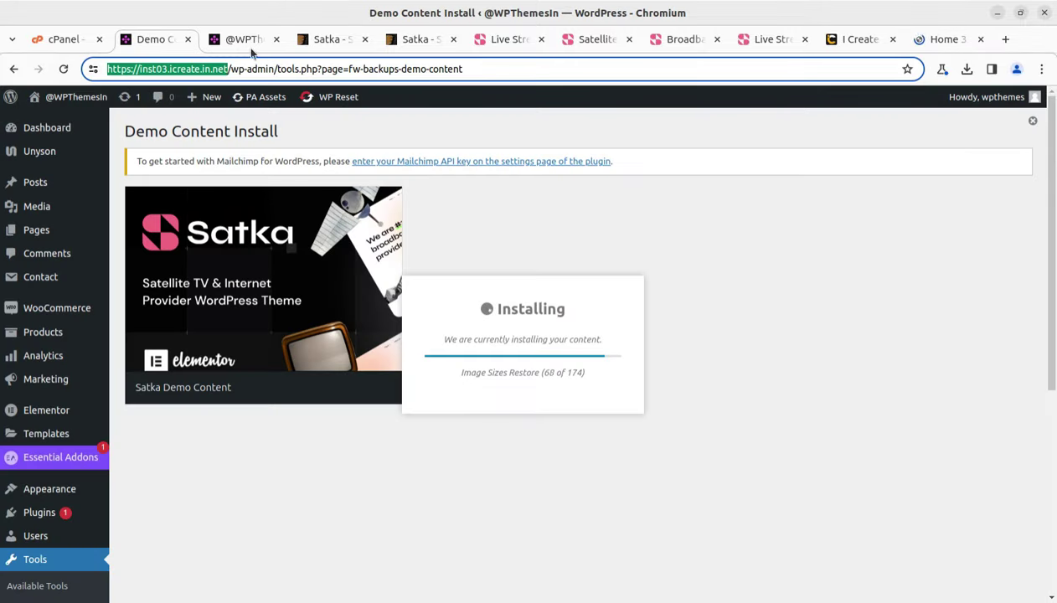
- Go to the WordPress dashboard from the older site tab, close the Home 3 tab, and run the required WordPress database update
left_click(243, 39)
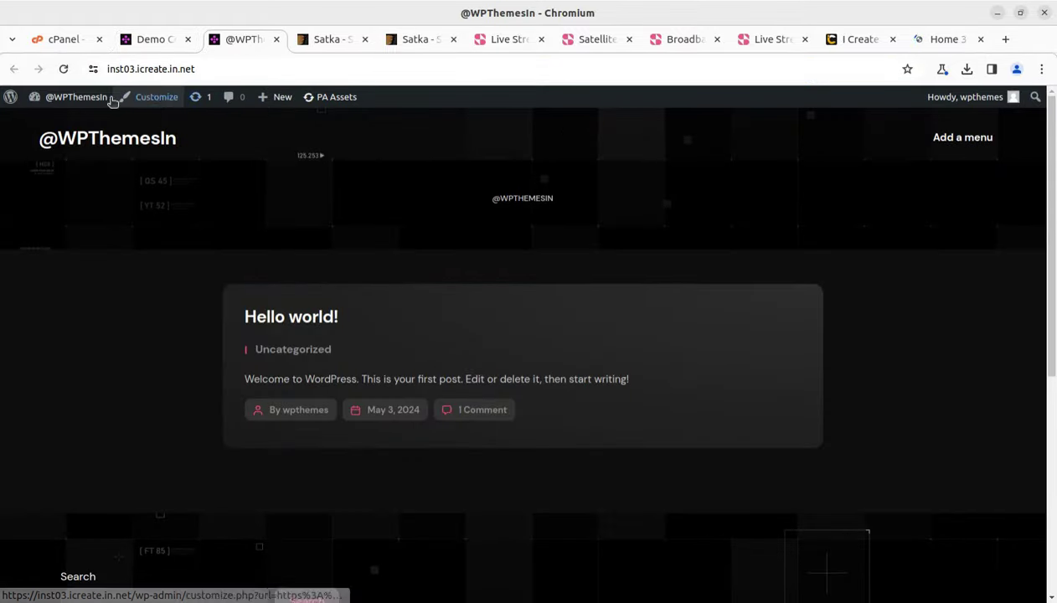
mouse_move(71, 97)
left_click(46, 126)
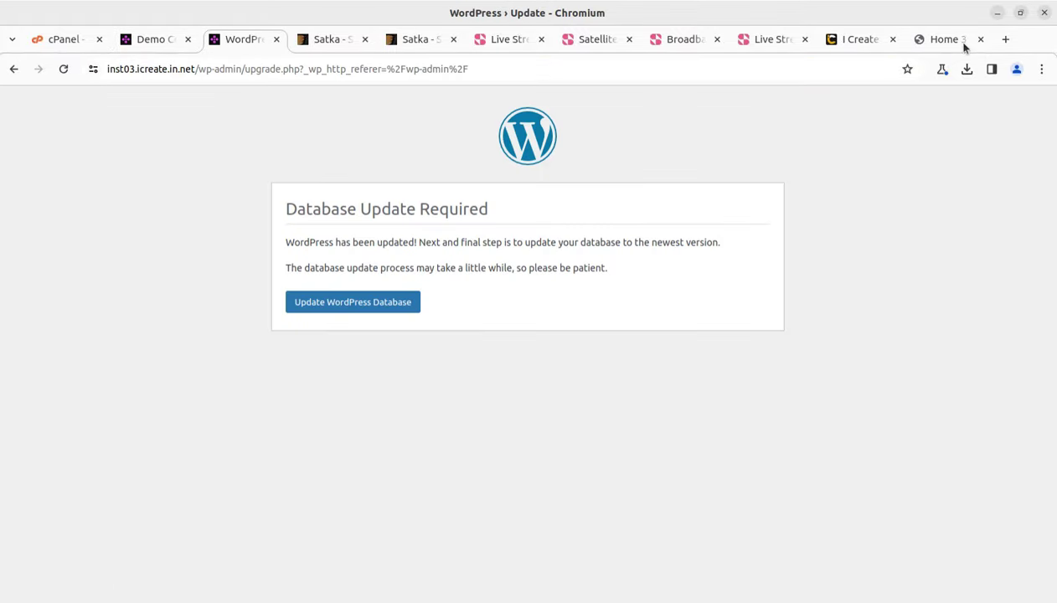
left_click(979, 39)
left_click(339, 306)
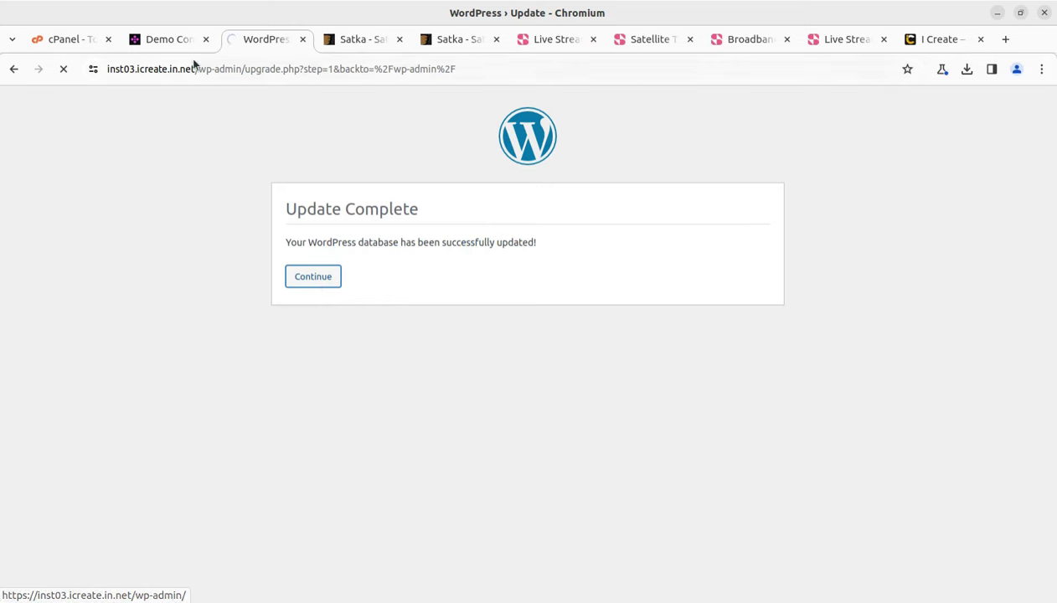
left_click(170, 42)
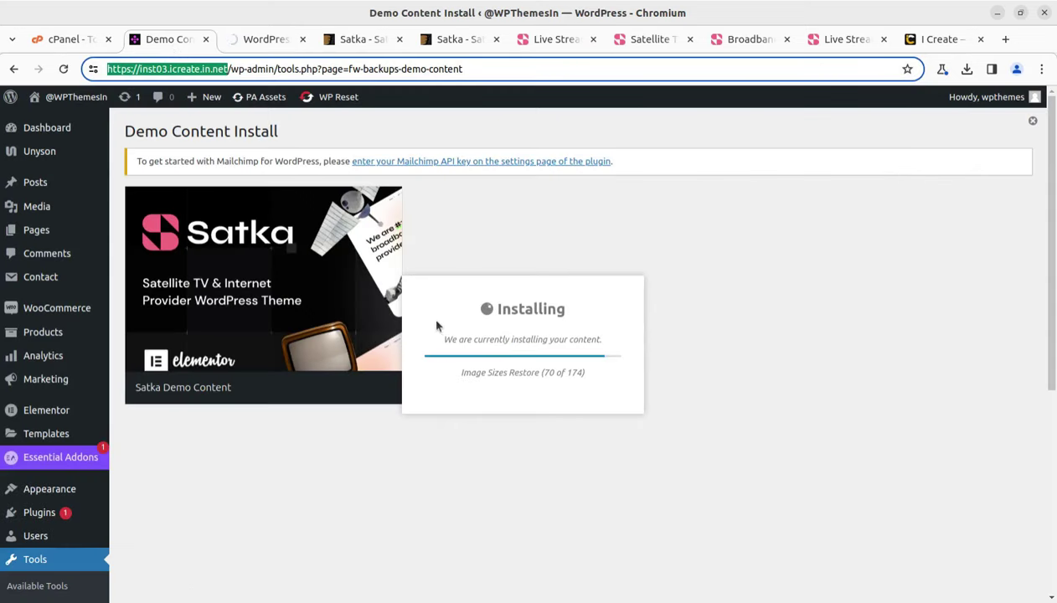
left_click(262, 42)
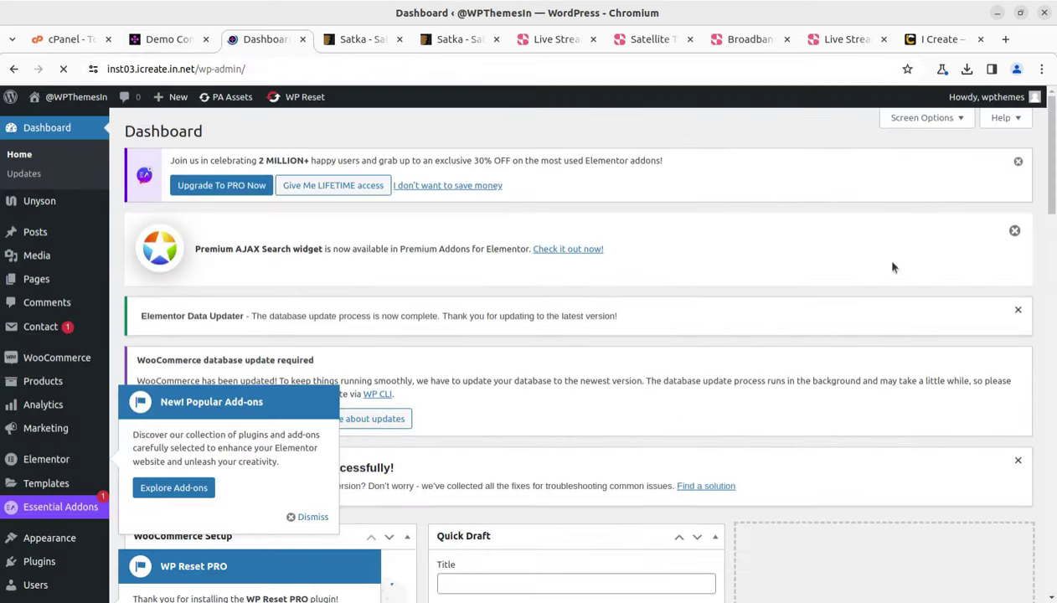
- Dismiss the Premium Addons, Essential Addons promotion and Elementor Data Updater notices on the dashboard
left_click(1013, 232)
left_click(1016, 163)
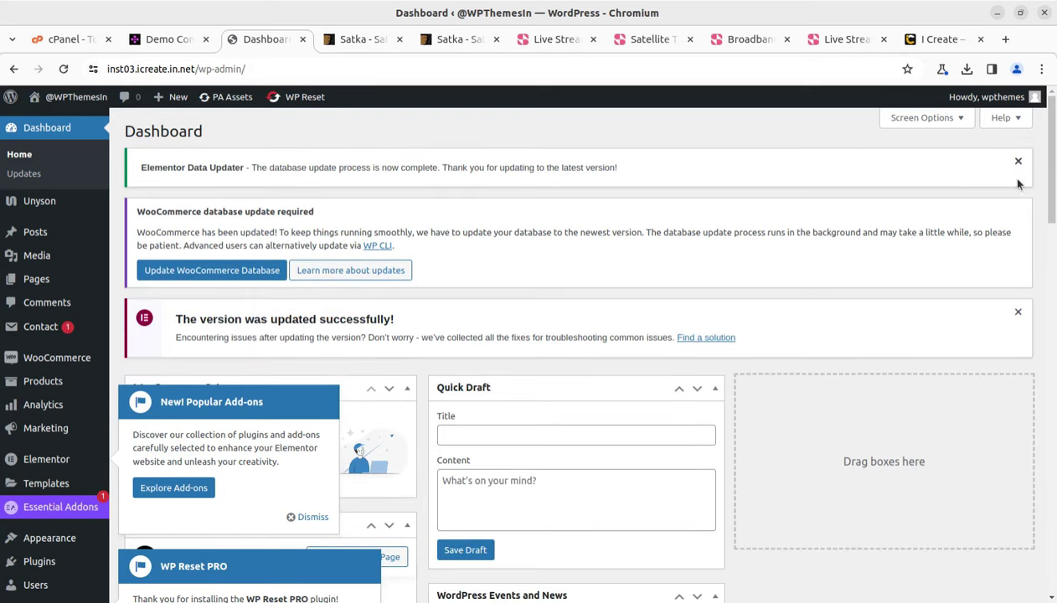
left_click(1019, 162)
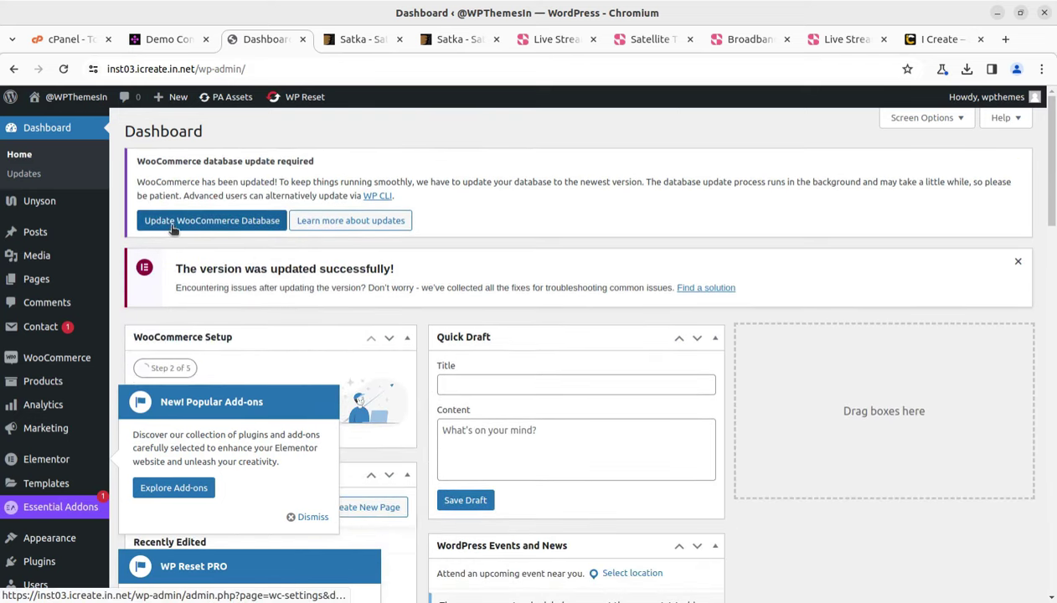
- Start the WooCommerce database update, then dismiss the Elementor version and Popular Add-ons notices on the dashboard
left_click(199, 226)
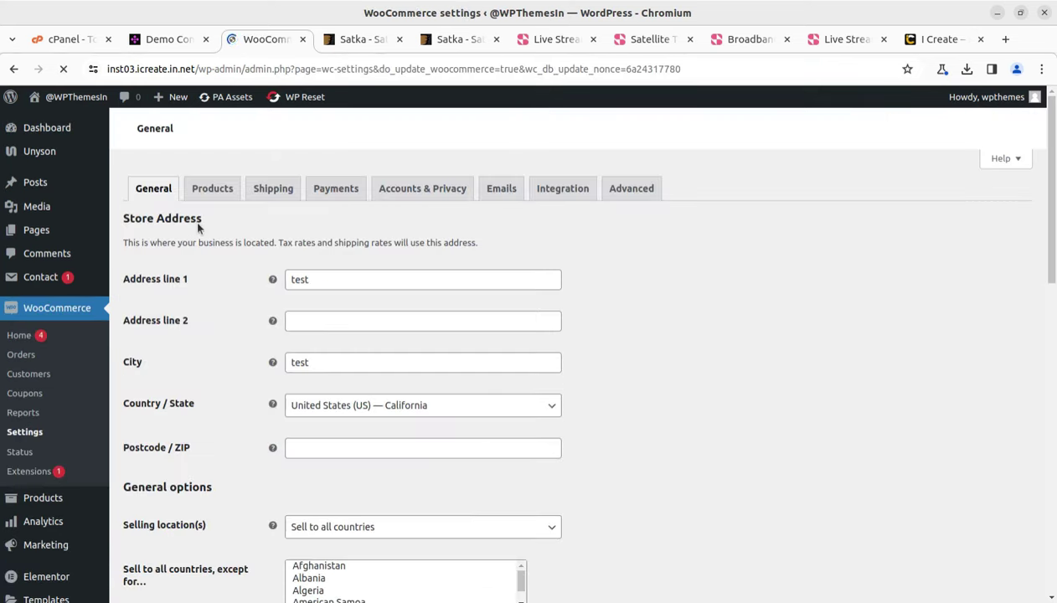
left_click(63, 134)
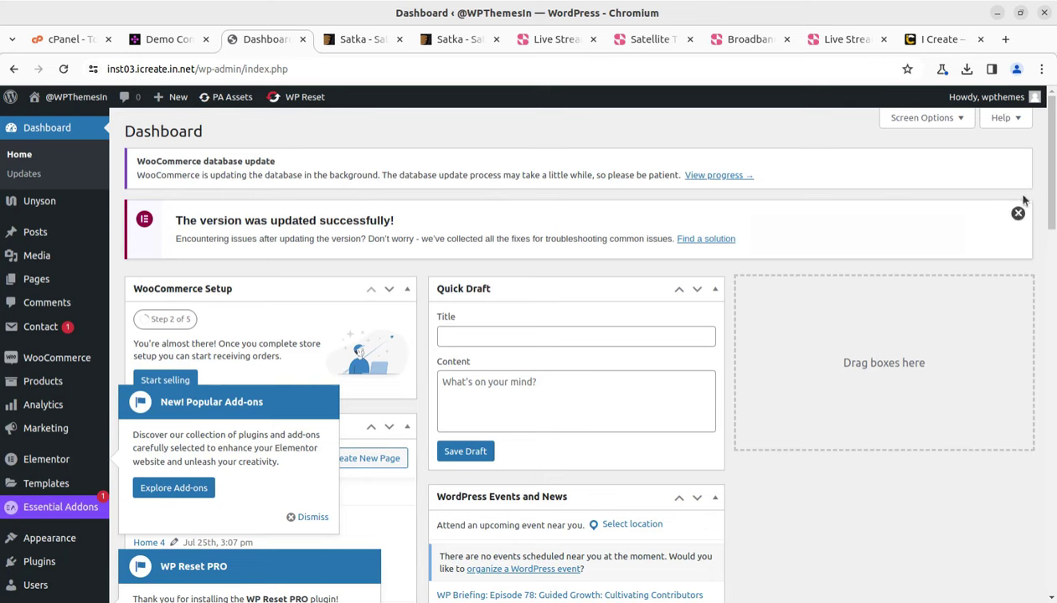
left_click(1019, 211)
left_click(303, 518)
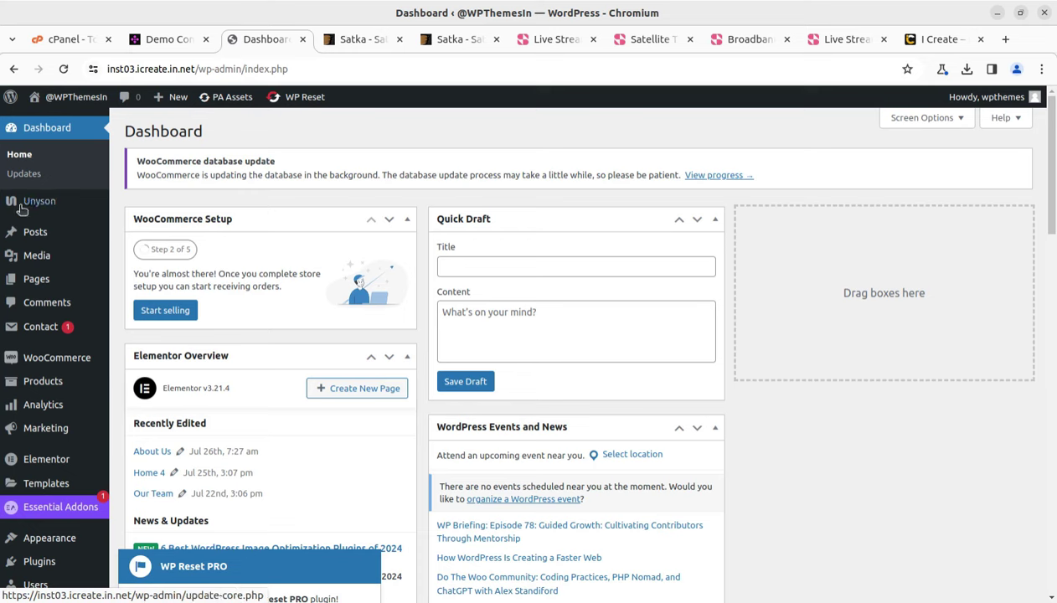
- Open the Essential Addons settings, dismiss the WP Reset PRO notice, and show the Elements settings
mouse_move(61, 208)
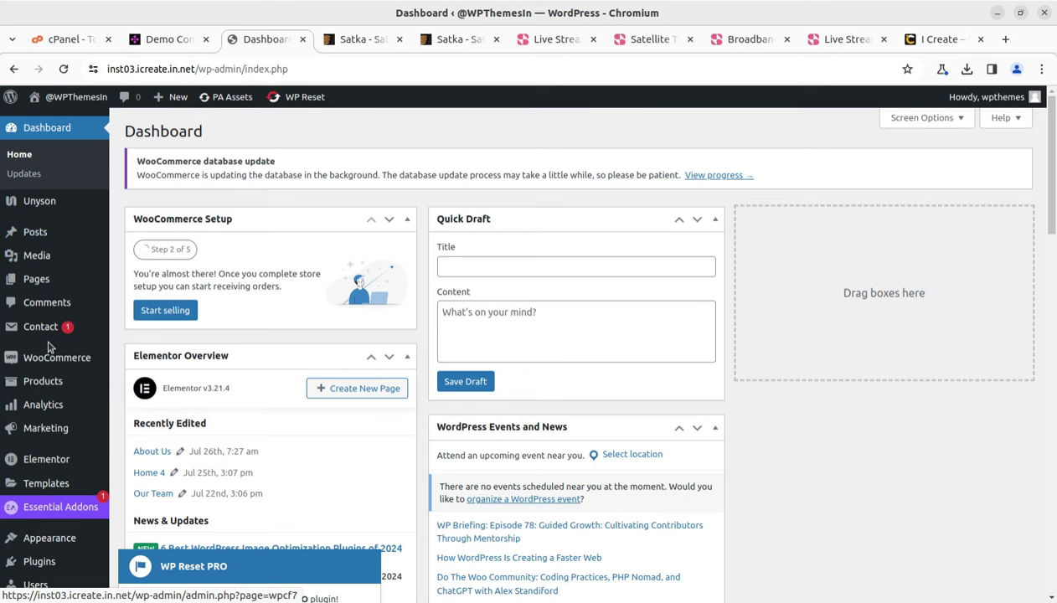
scroll(51, 419, "down", 2)
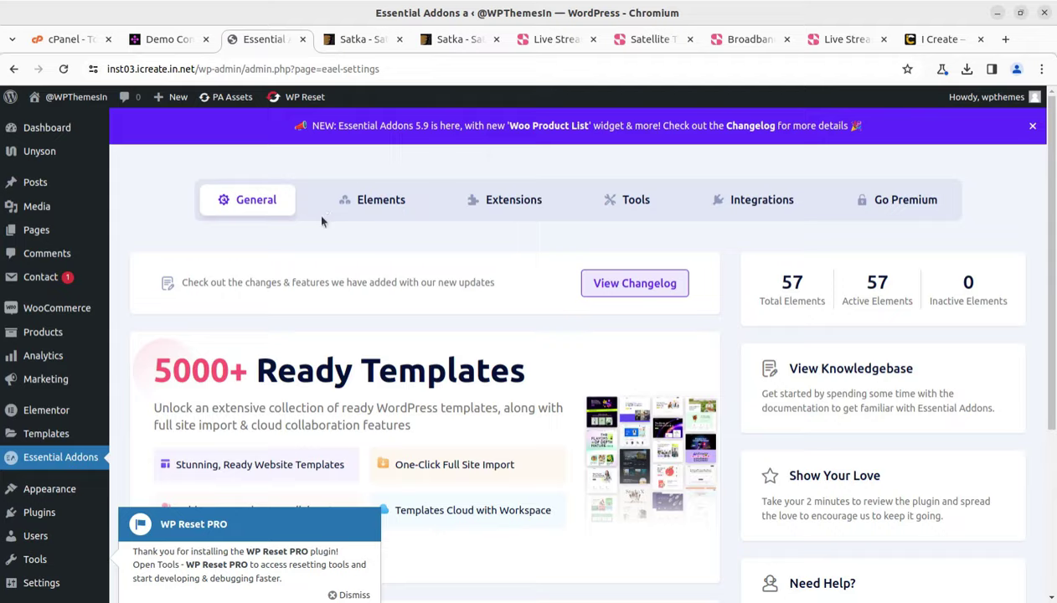
scroll(454, 285, "down", 5)
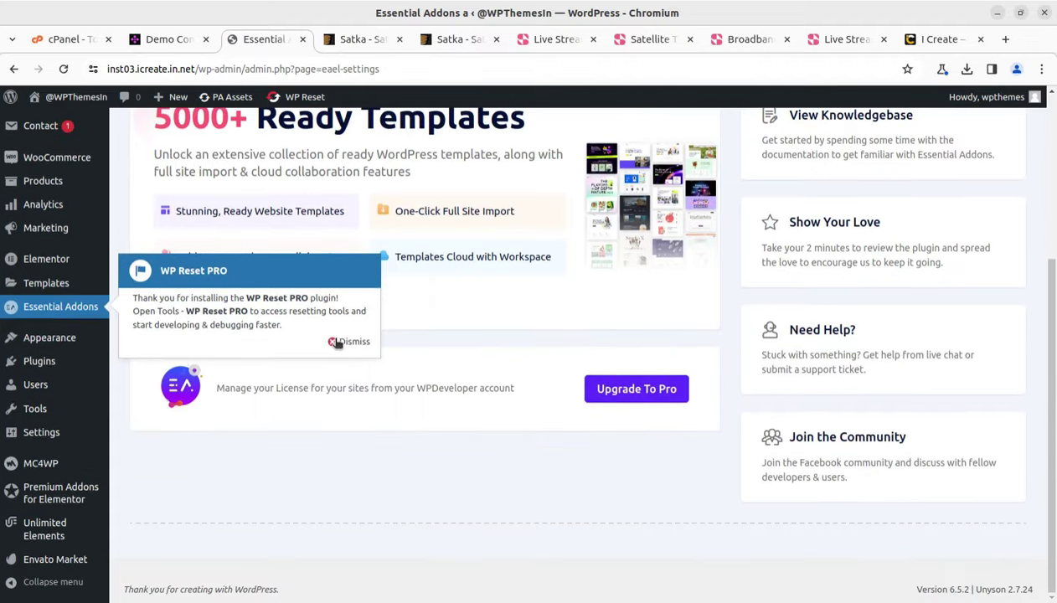
left_click(350, 342)
scroll(335, 343, "up", 5)
left_click(373, 201)
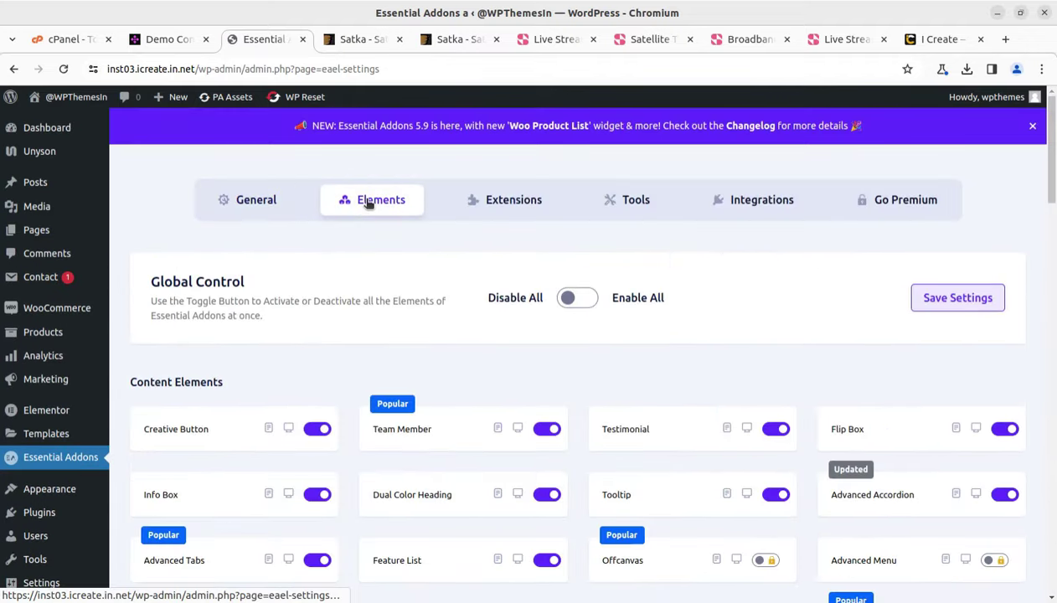
- Review the Essential Addons element toggles from the Content Elements through the Creative Elements
scroll(252, 444, "down", 5)
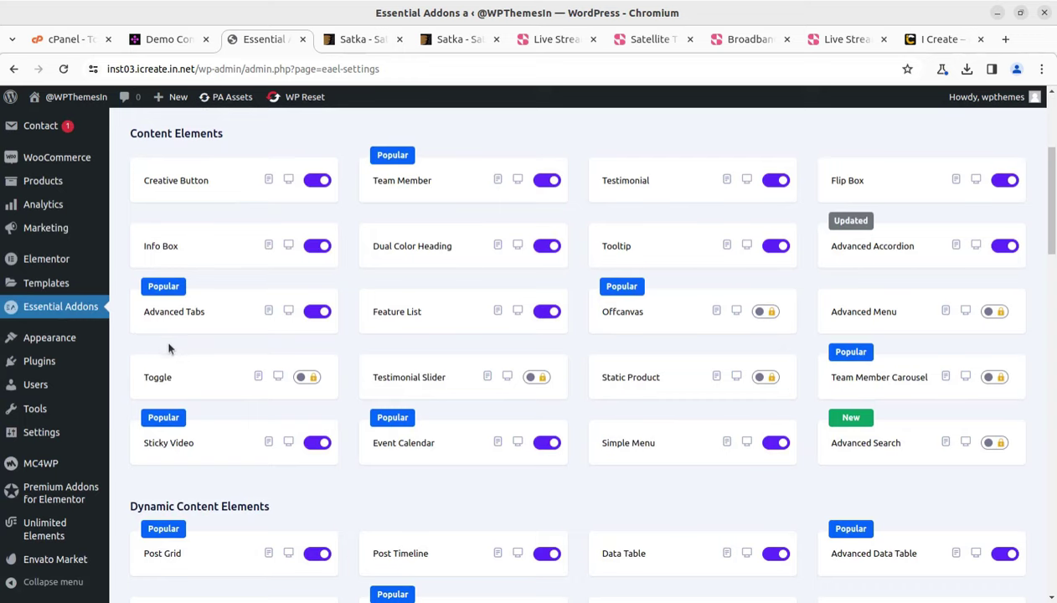
scroll(453, 394, "down", 5)
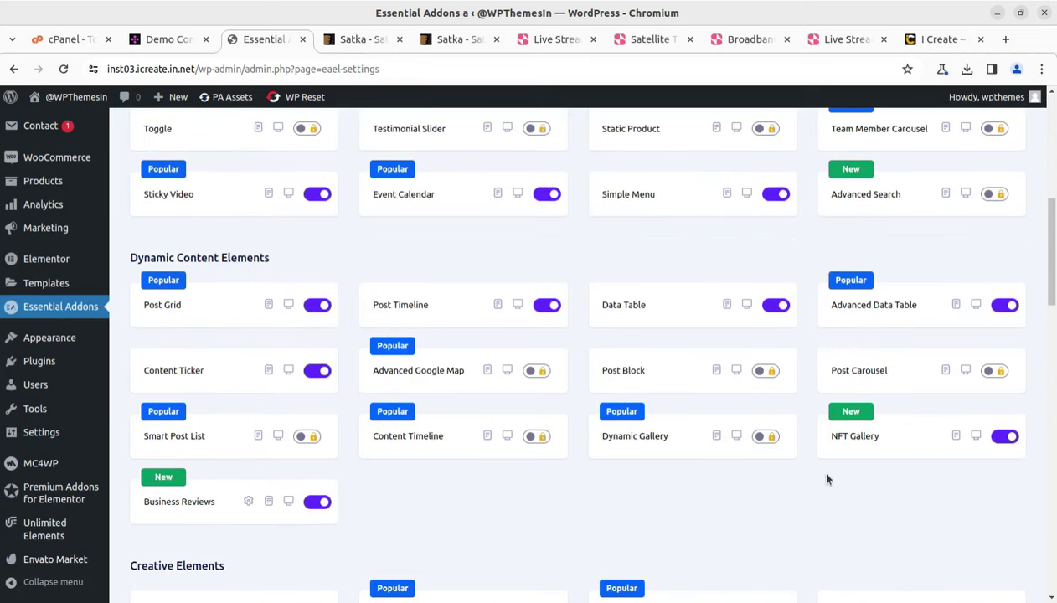
scroll(787, 452, "up", 1)
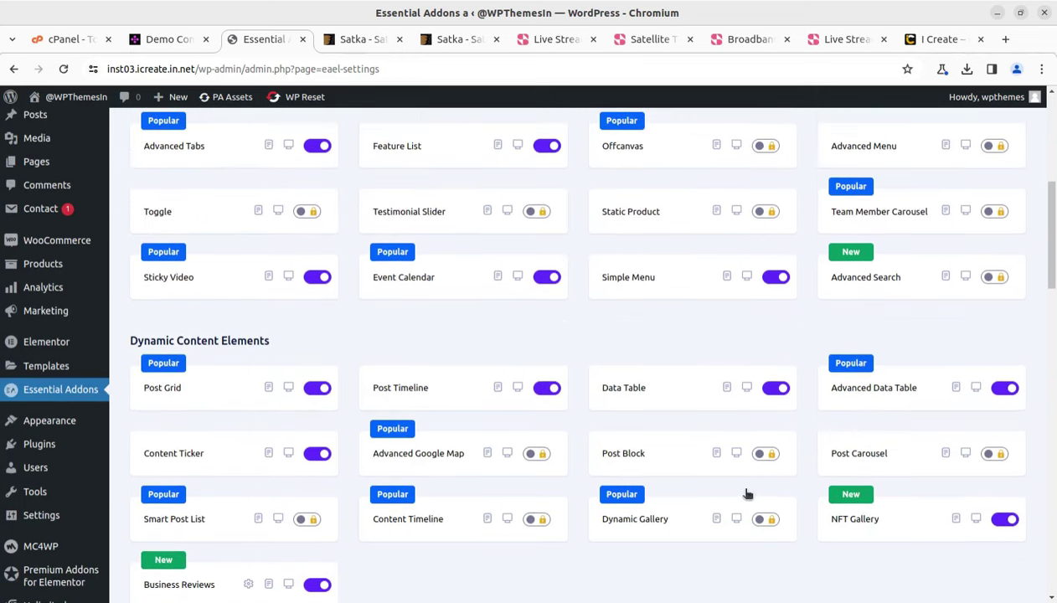
scroll(837, 394, "up", 2)
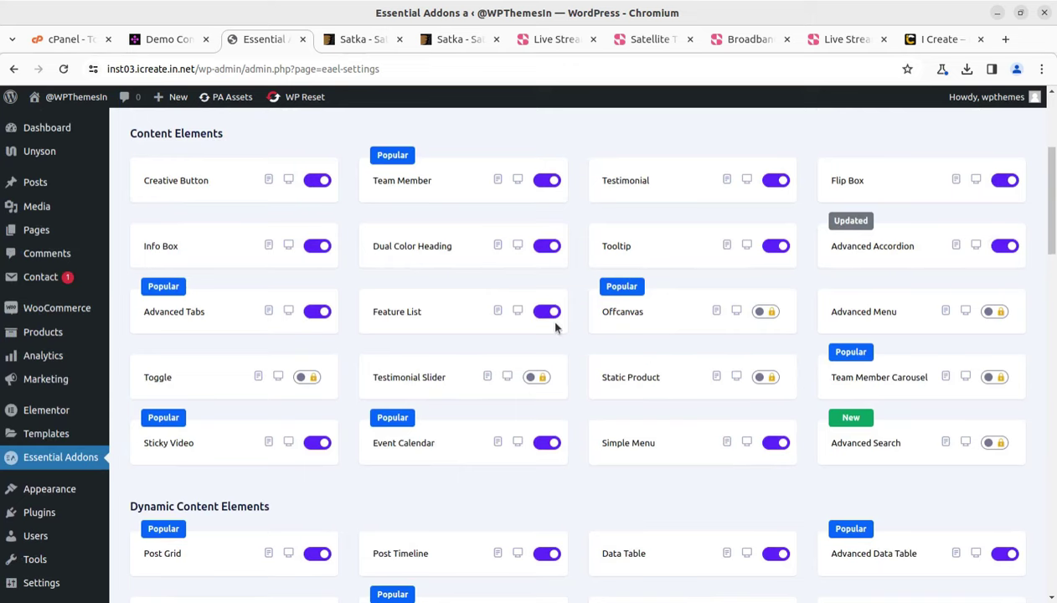
scroll(335, 331, "up", 2)
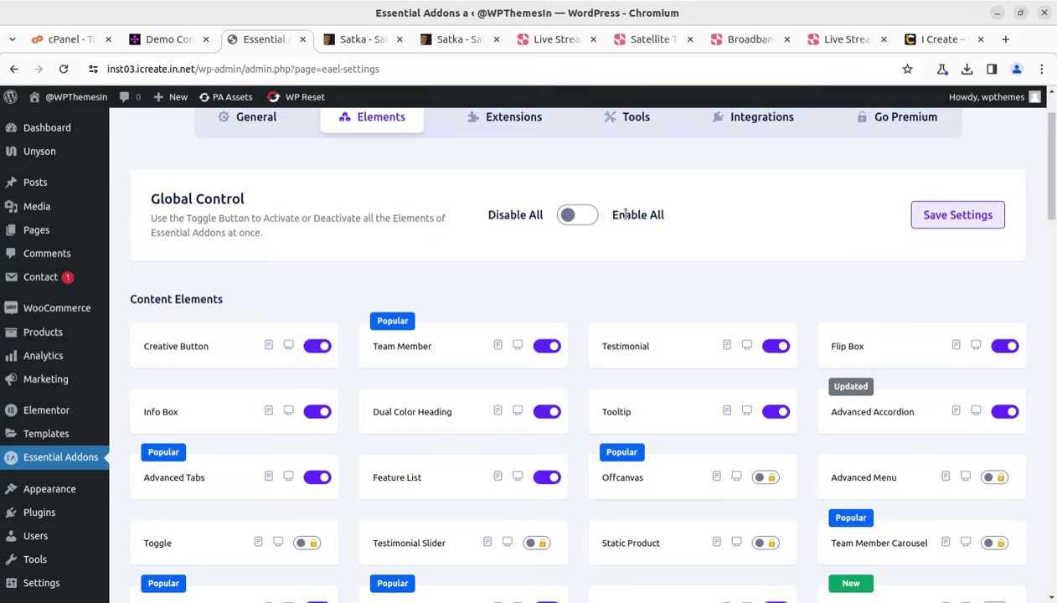
scroll(811, 229, "down", 3)
scroll(640, 356, "down", 5)
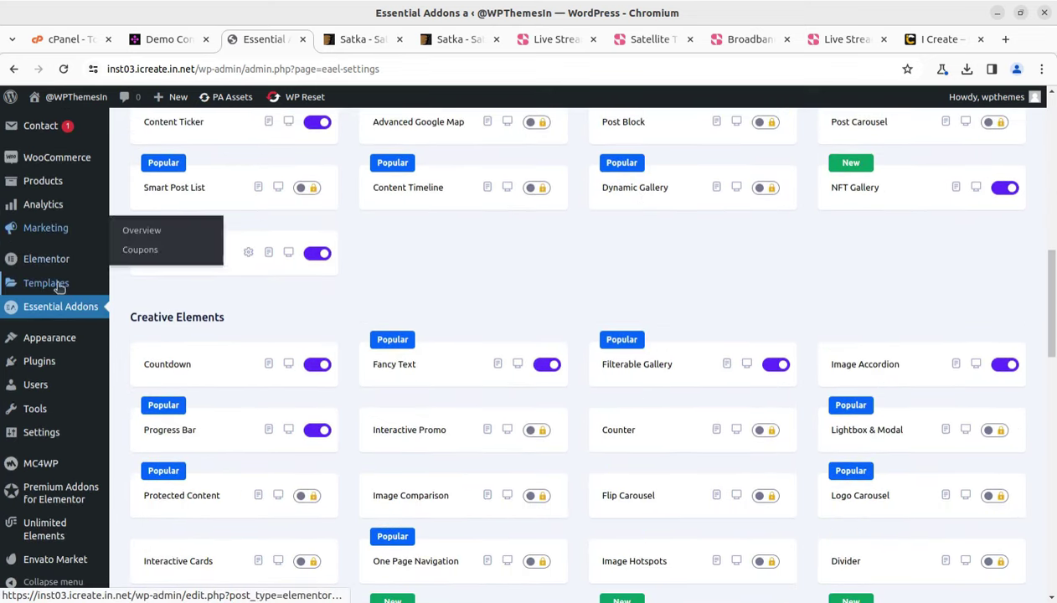
- Open the Premium Addons for Elementor settings and review the switches under Widgets & Add-ons
mouse_move(52, 295)
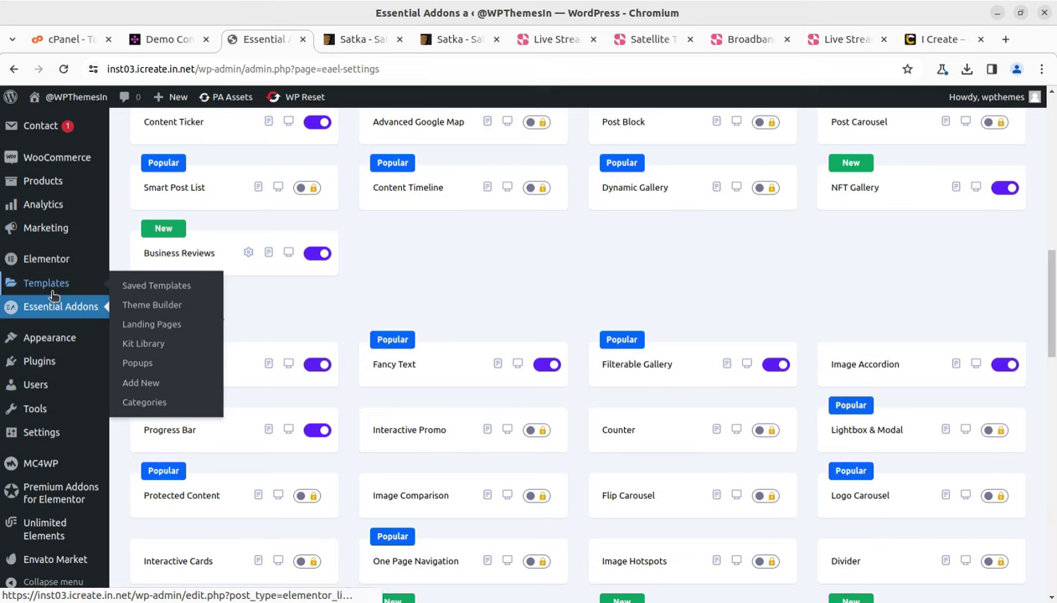
mouse_move(70, 337)
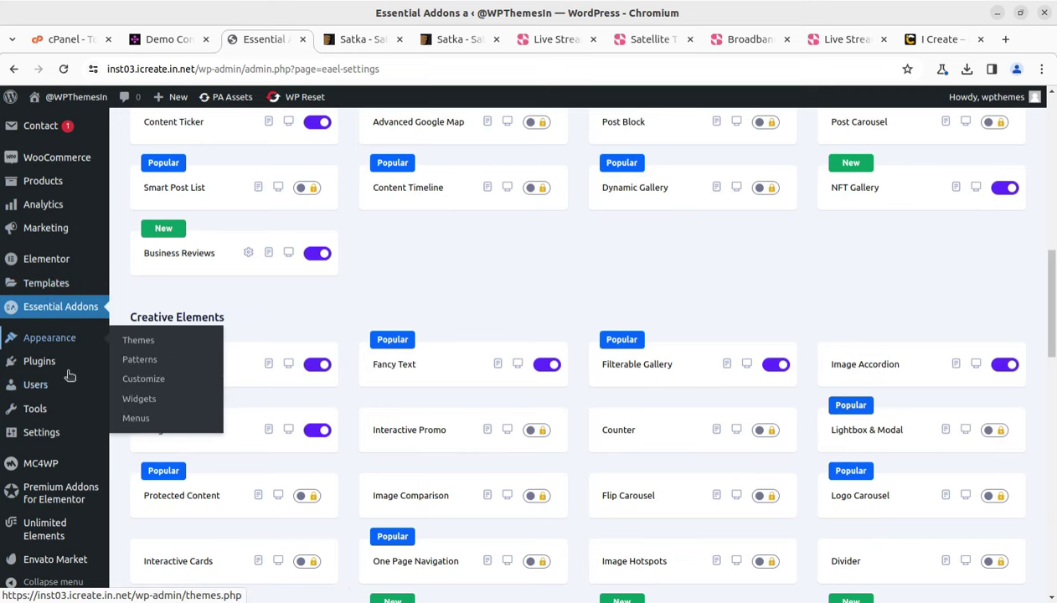
left_click(64, 499)
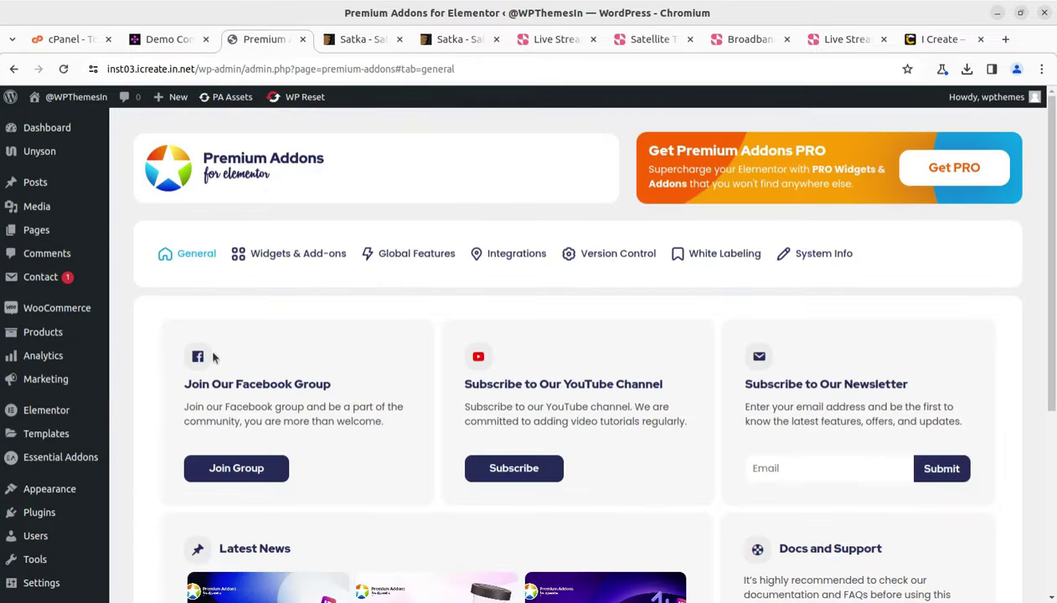
left_click(295, 253)
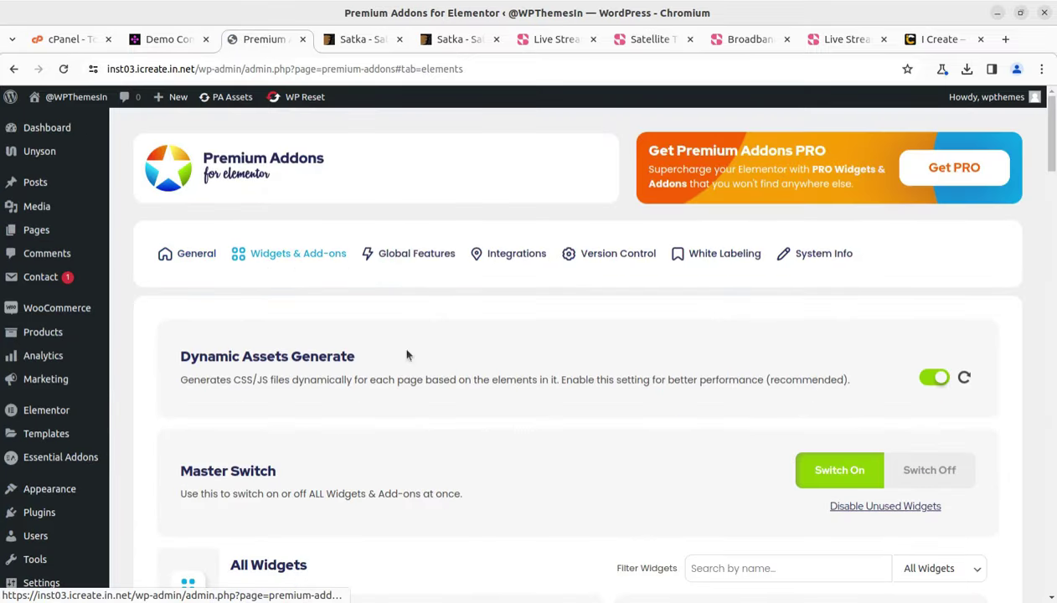
scroll(464, 382, "down", 3)
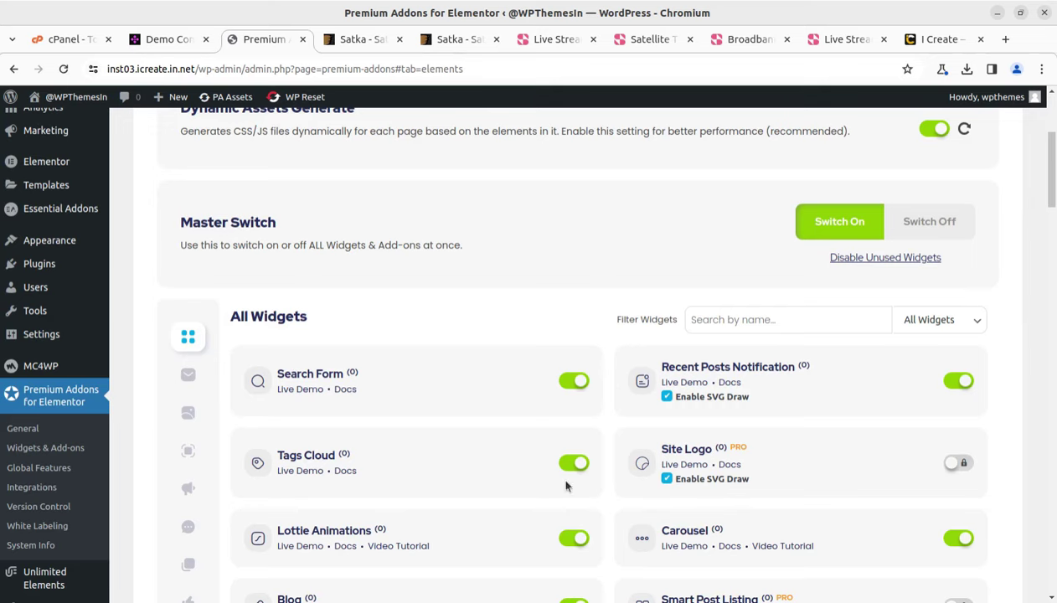
scroll(670, 469, "down", 1)
scroll(721, 348, "down", 1)
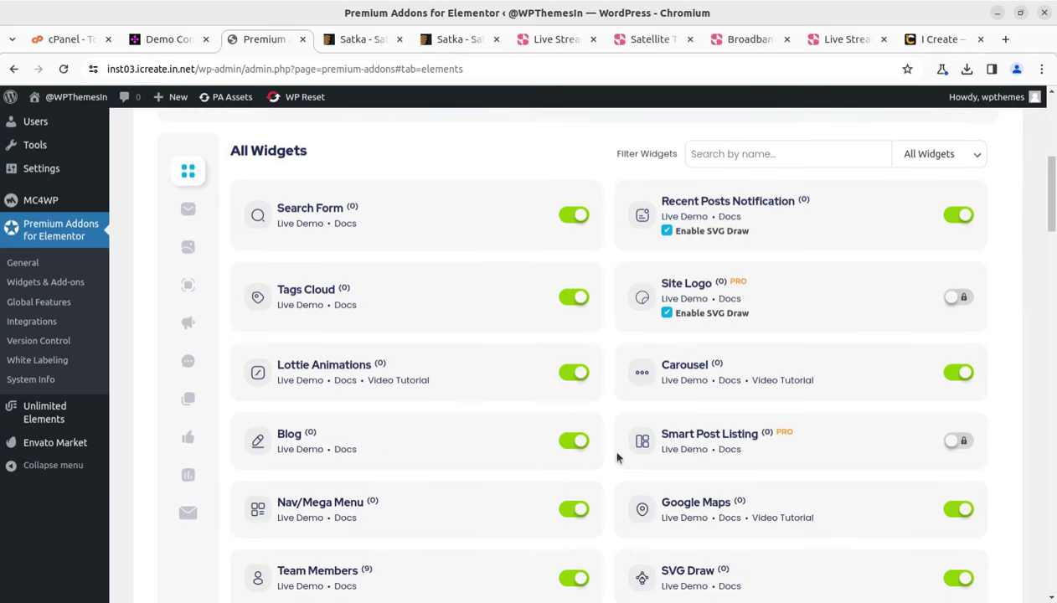
scroll(333, 408, "down", 4)
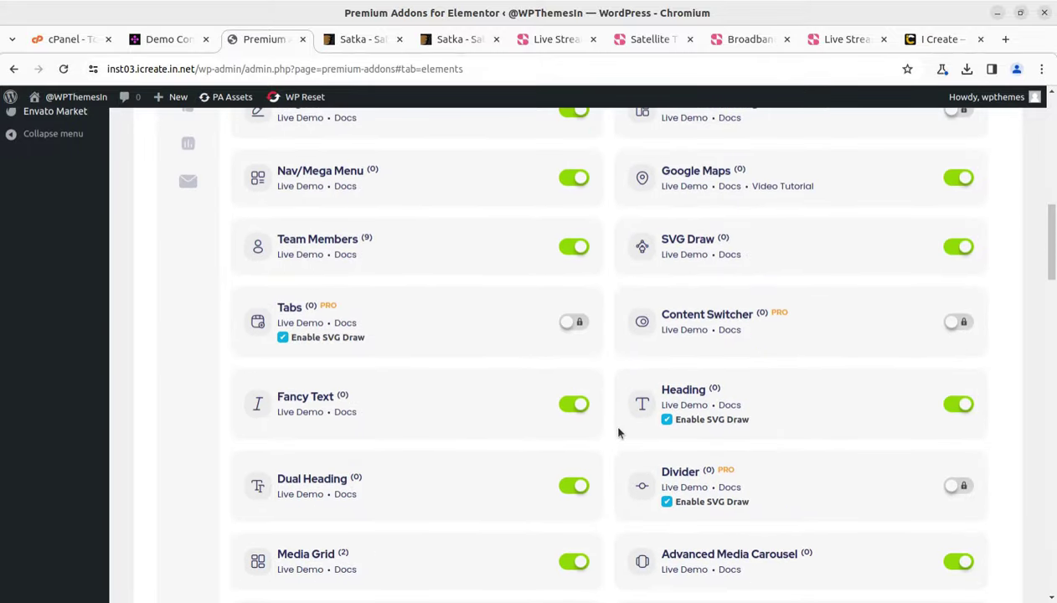
scroll(619, 433, "up", 8)
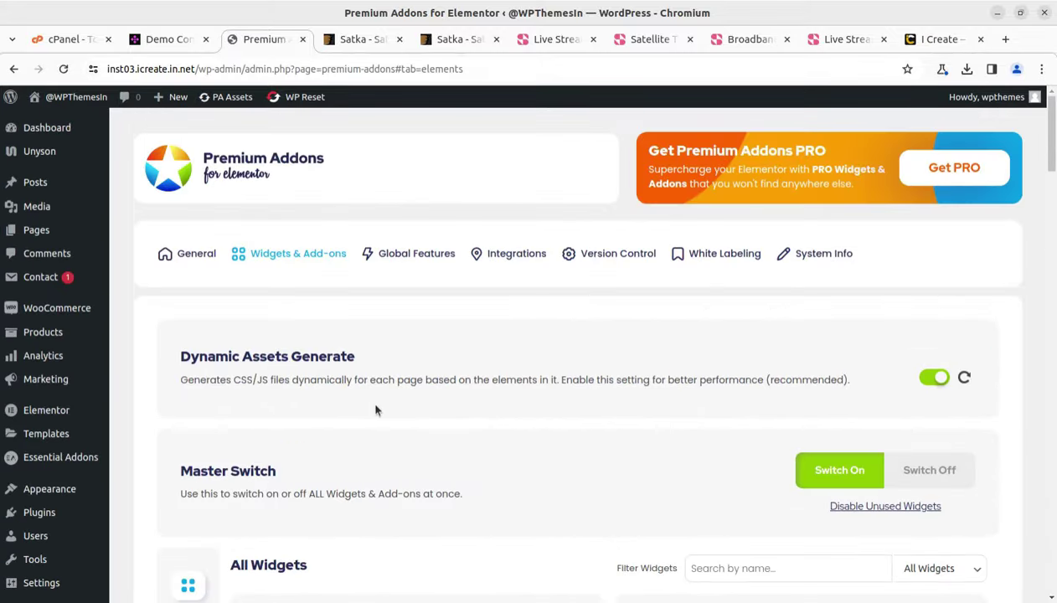
scroll(573, 325, "down", 4)
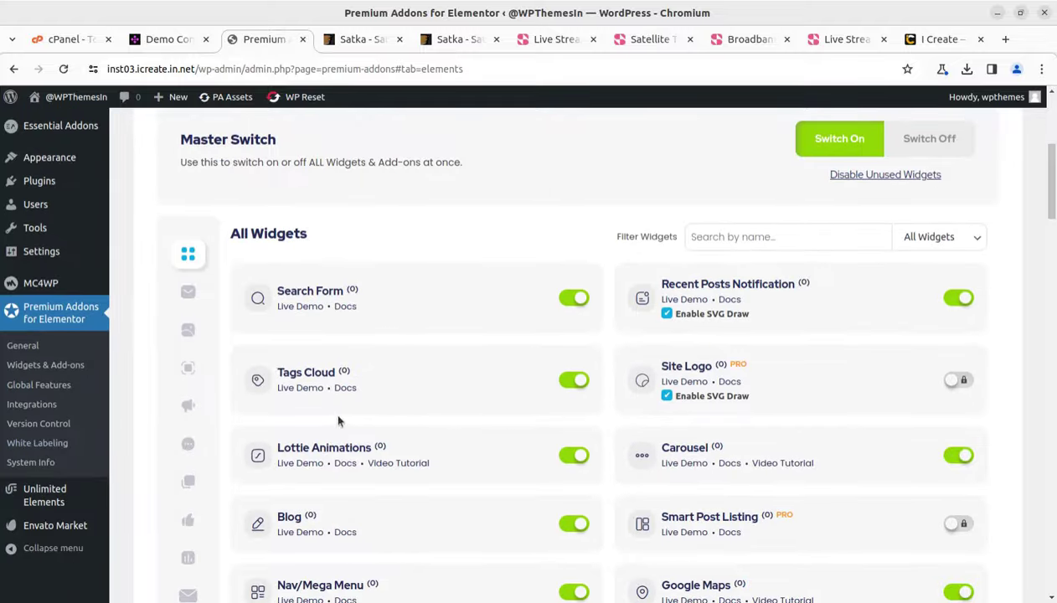
- Open the Unlimited Elements plugin page, look over its home page, and show its Widgets catalogue
mouse_move(48, 505)
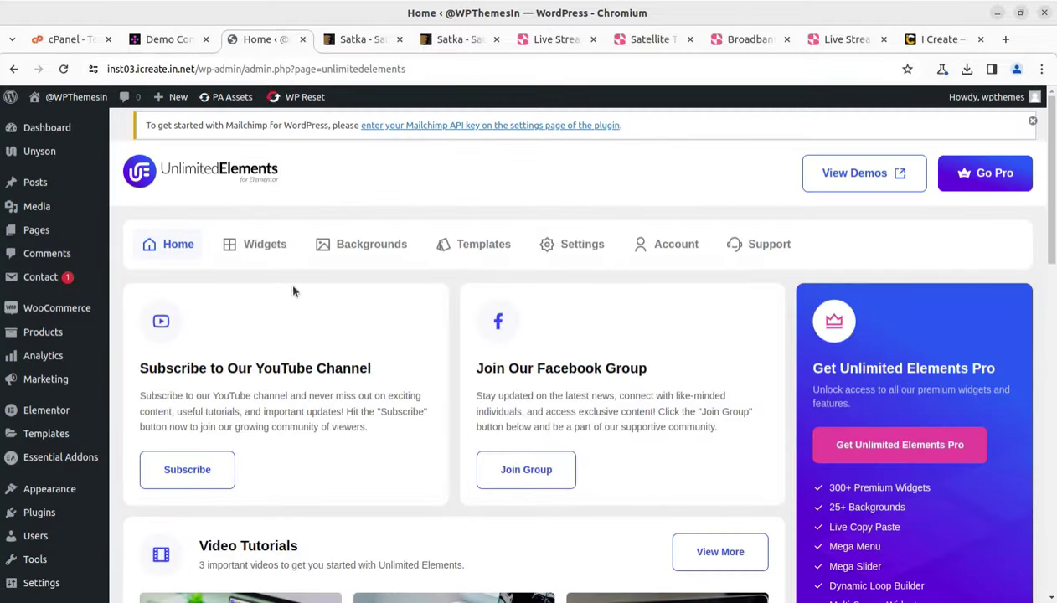
scroll(389, 360, "down", 8)
scroll(389, 360, "up", 7)
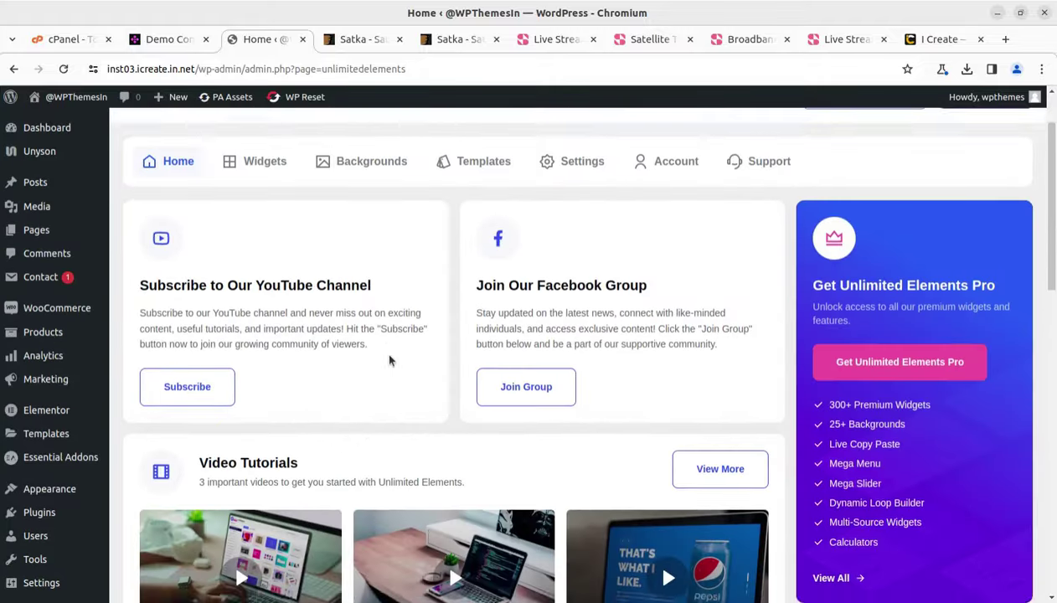
scroll(389, 361, "up", 2)
left_click(264, 246)
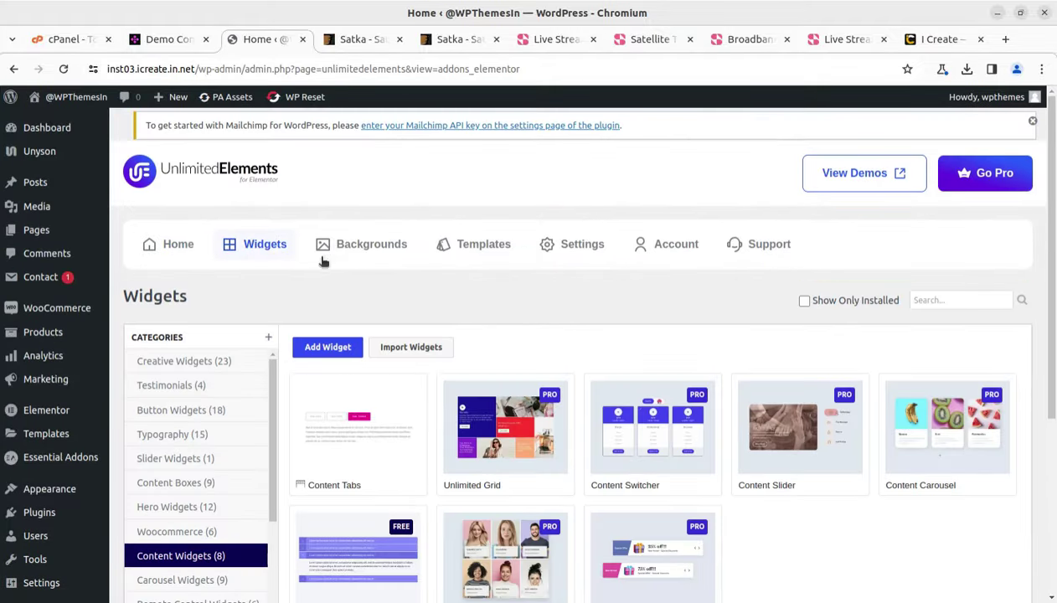
- Show the Unlimited Elements Backgrounds catalogue and look through the available background widgets
left_click(352, 250)
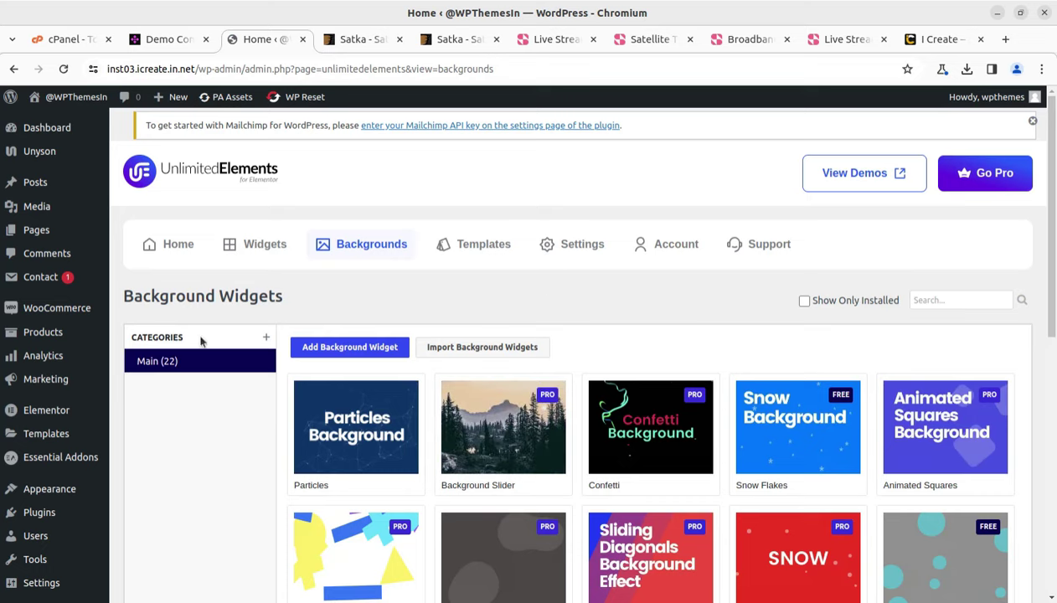
scroll(84, 469, "down", 3)
scroll(67, 520, "down", 3)
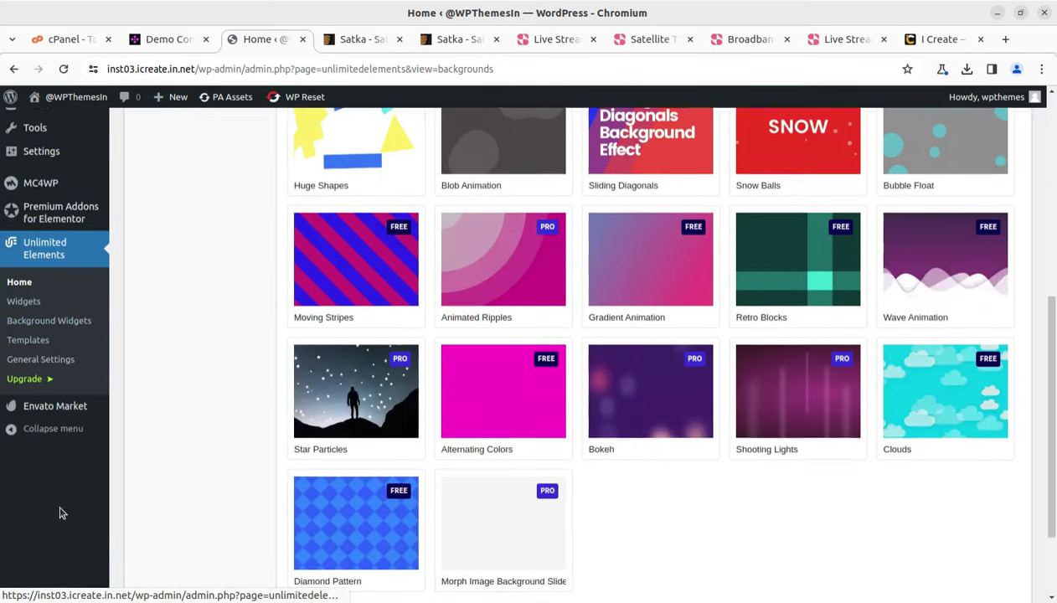
scroll(39, 417, "up", 2)
scroll(39, 417, "up", 5)
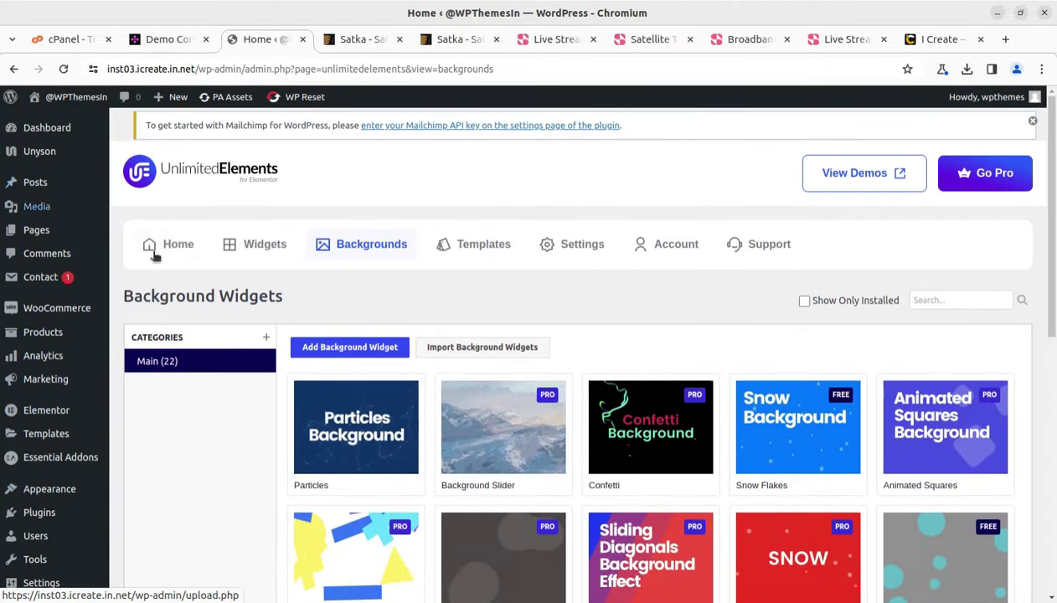
- Open the live site in a new tab and check the demo content installation progress
mouse_move(90, 104)
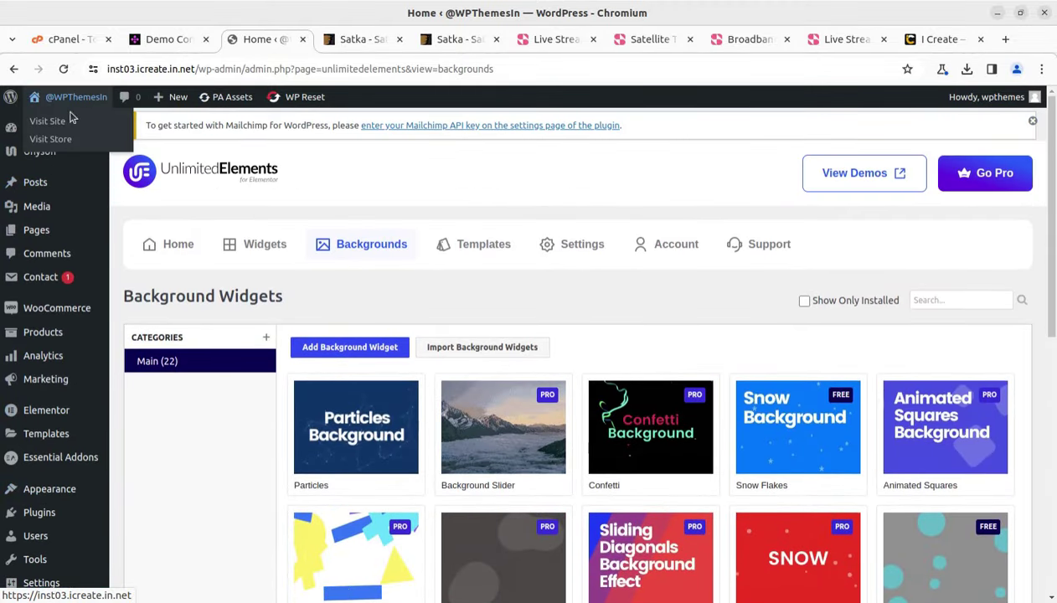
middle_click(55, 122)
left_click(321, 40)
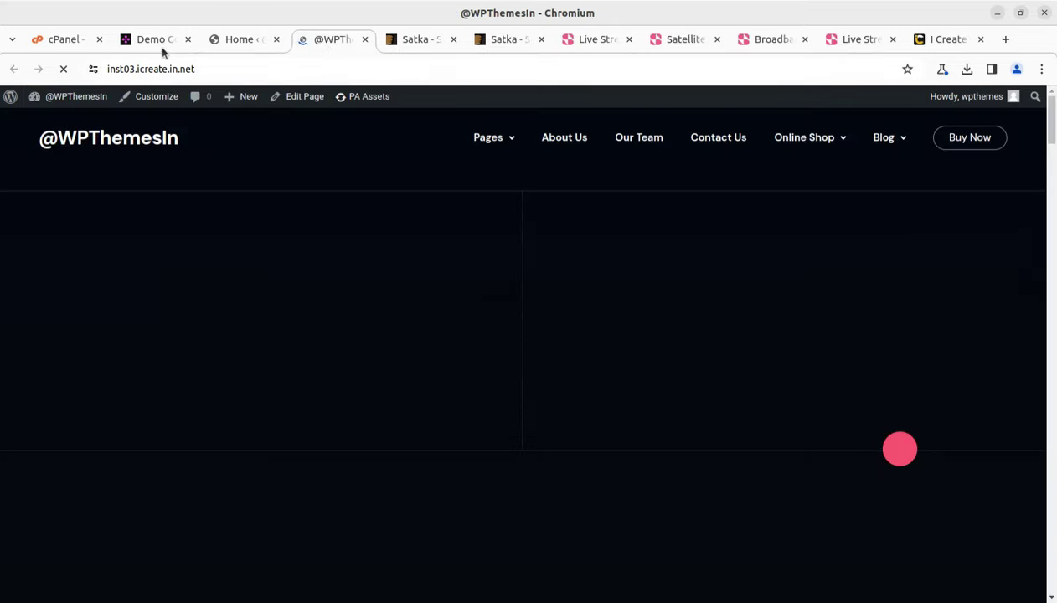
left_click(157, 39)
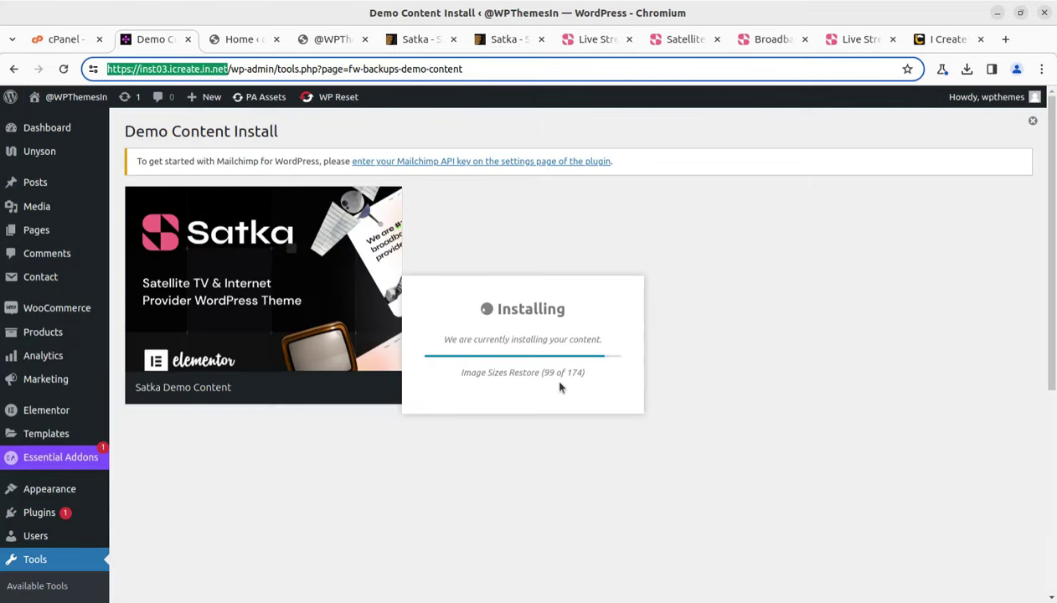
- Return to the site's home page and open it for editing with Elementor
left_click(327, 39)
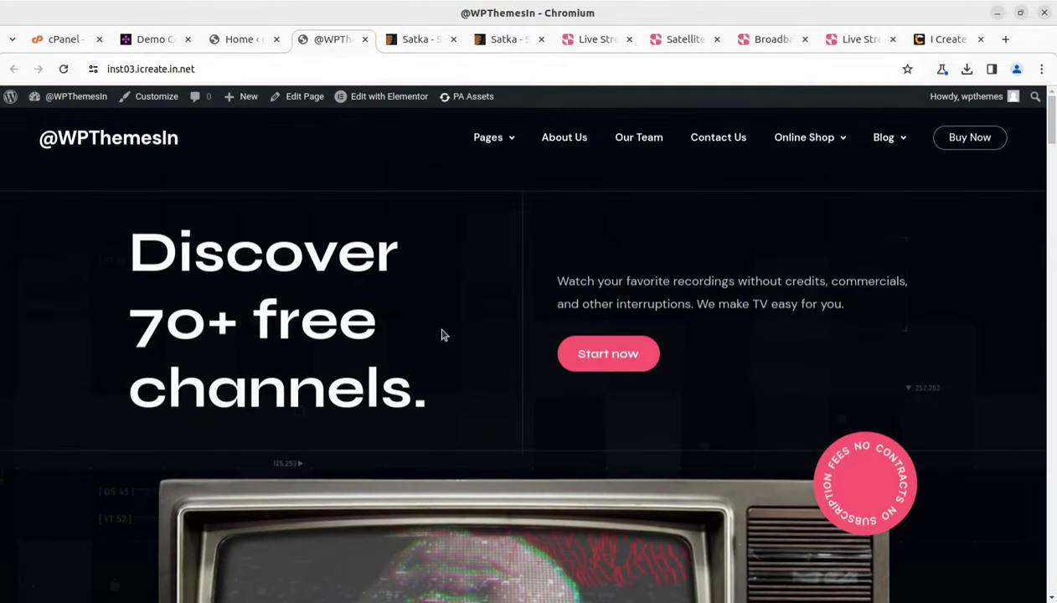
mouse_move(501, 152)
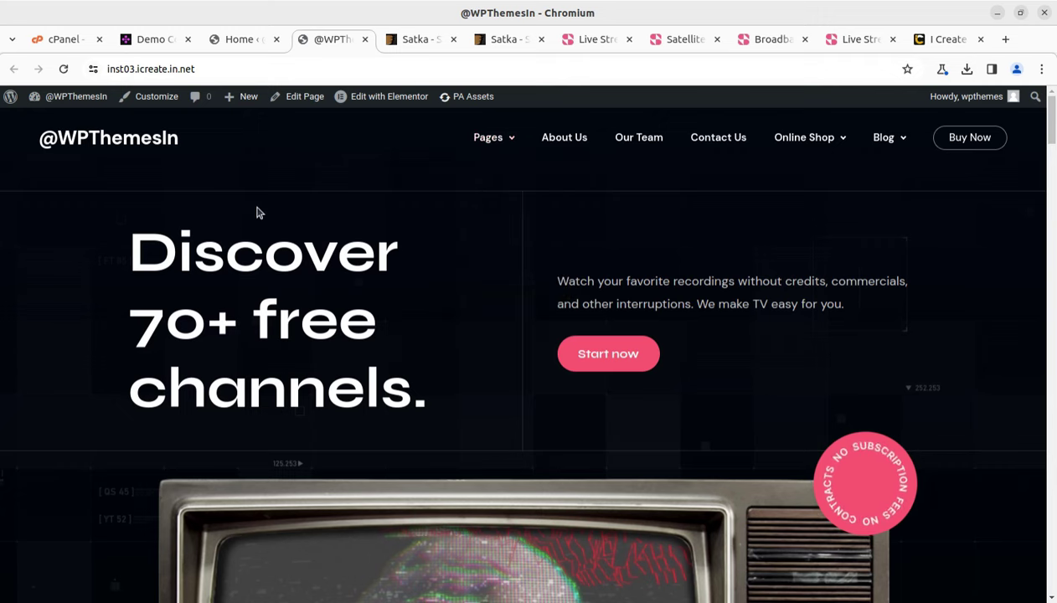
left_click(372, 98)
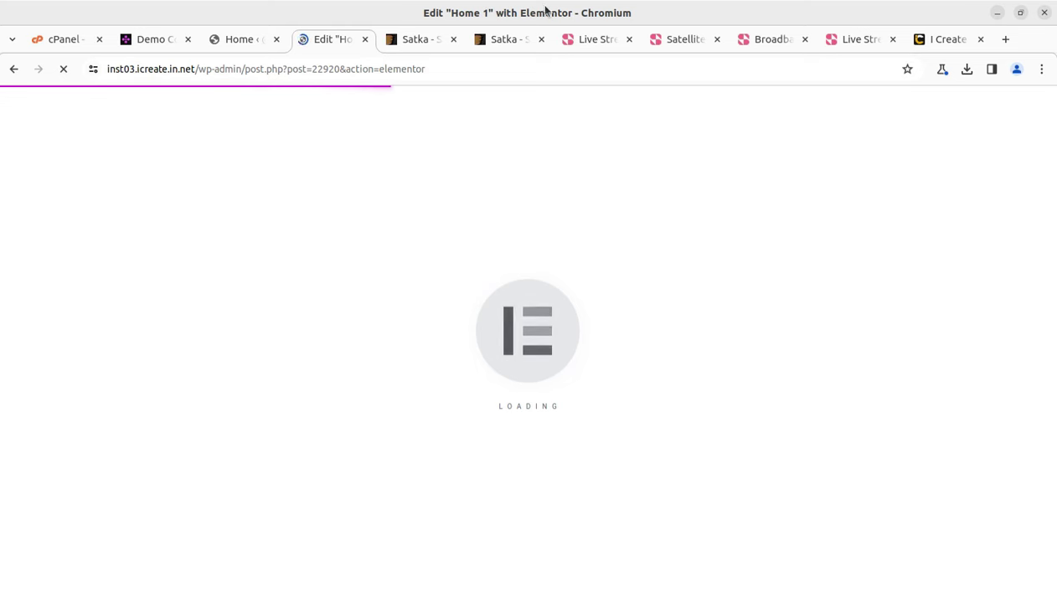
- View the i-Create site, then highlight the regular license price on Satka's ThemeForest page
left_click(925, 42)
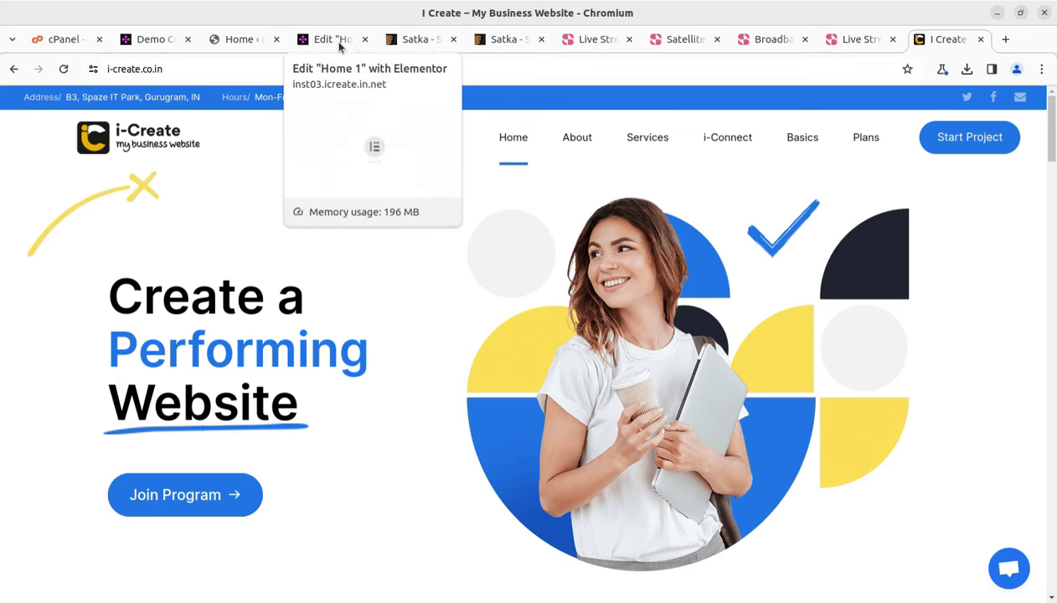
left_click(419, 39)
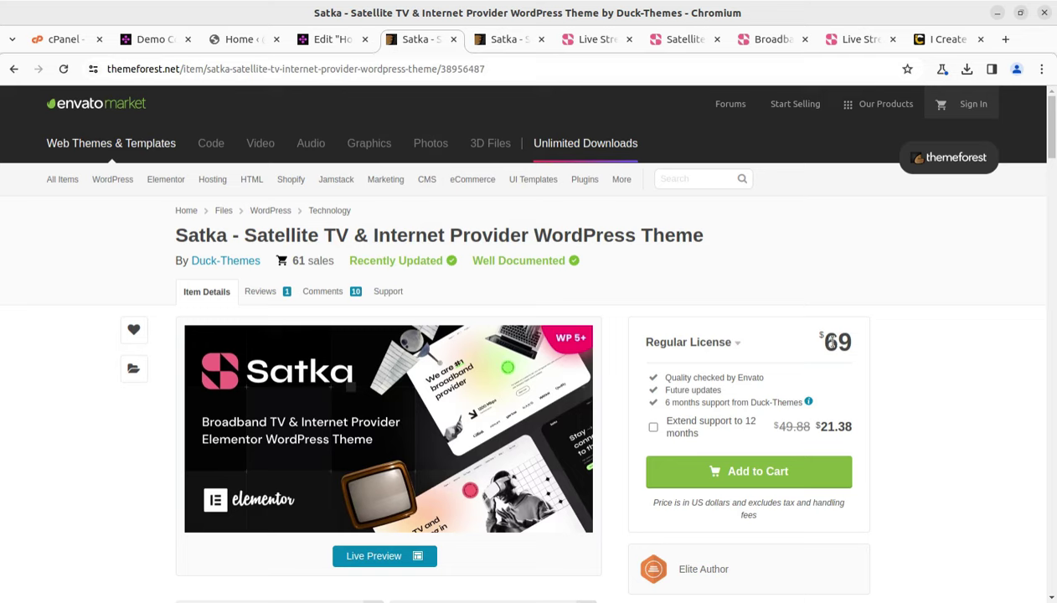
left_click_drag(829, 341, 854, 352)
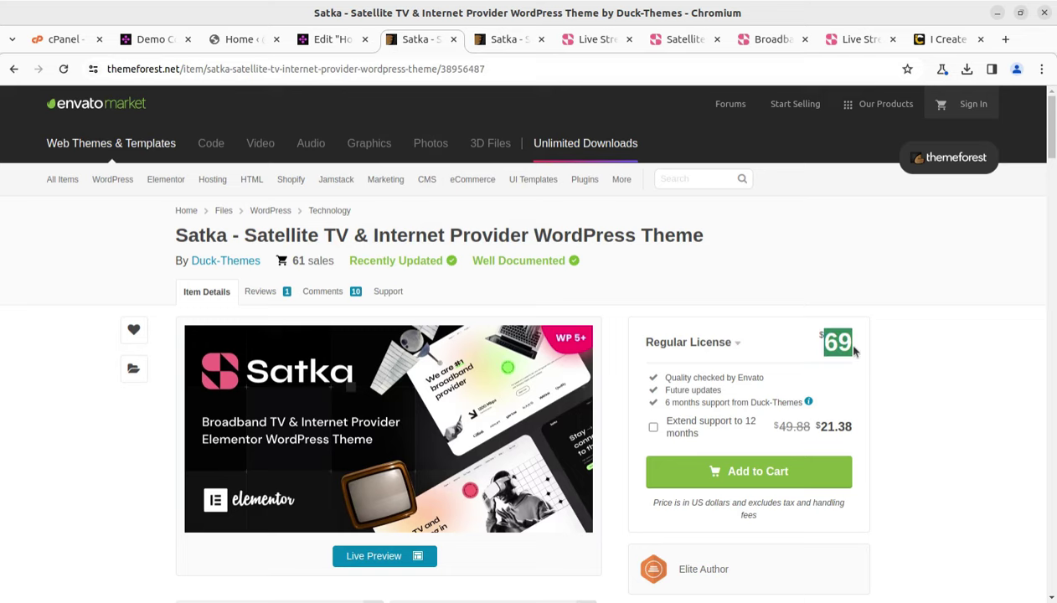
- Check the image restore progress of the demo content installation again
left_click(242, 41)
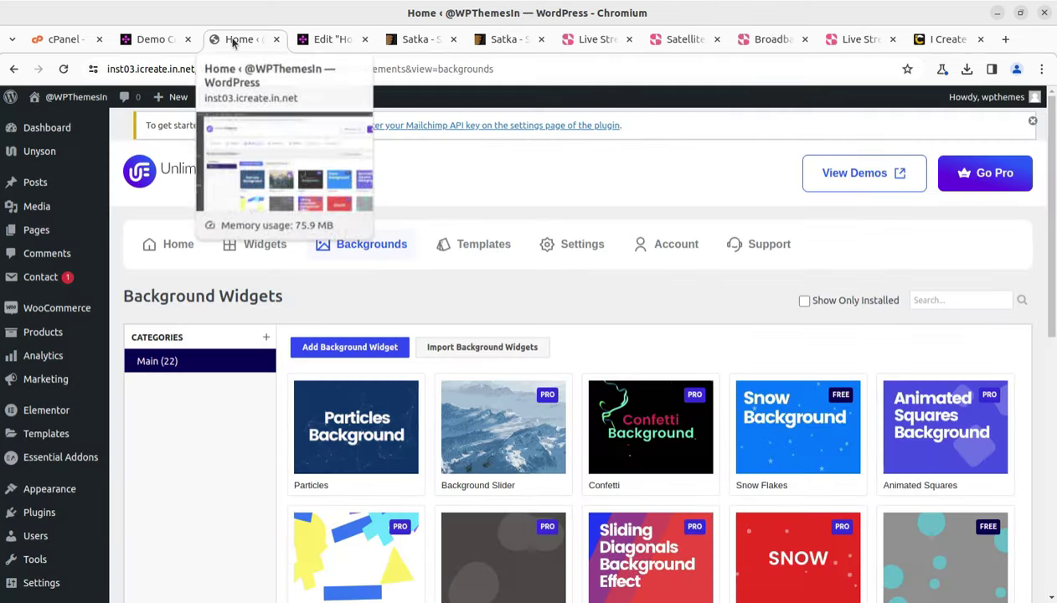
left_click(148, 42)
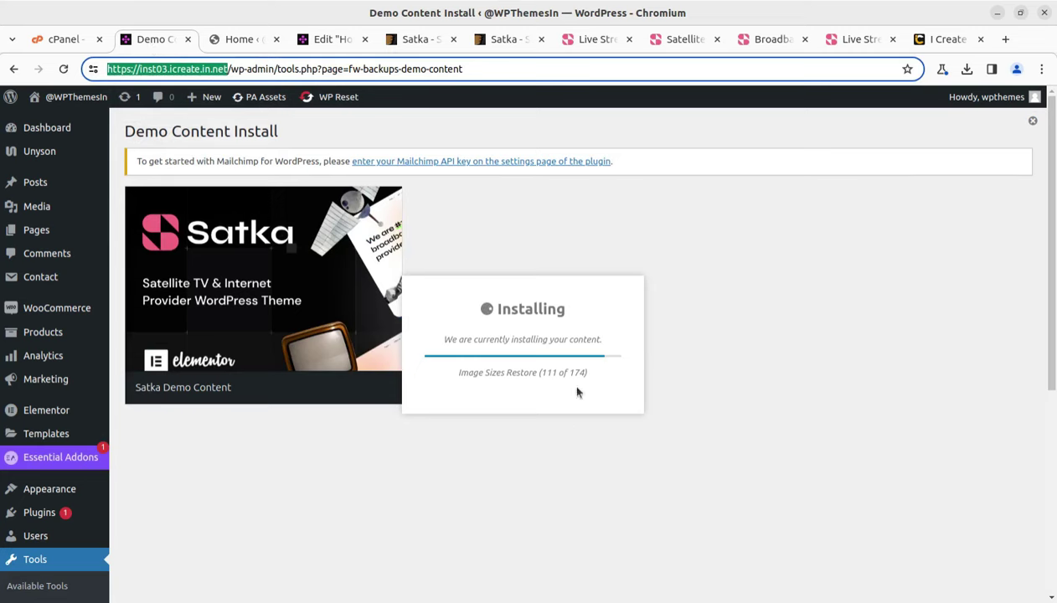
left_click(242, 40)
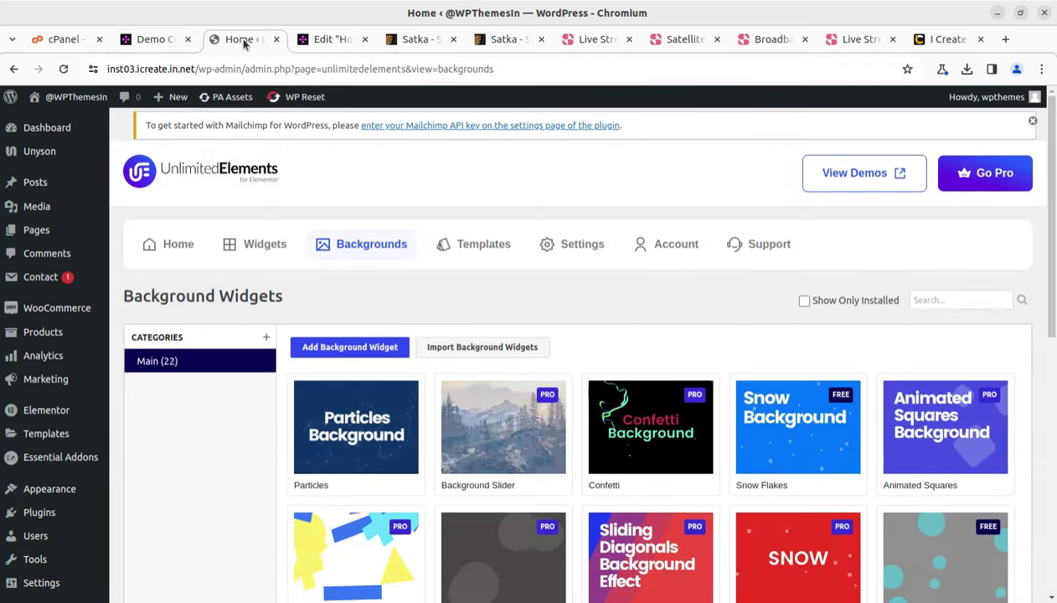
- Return to the Elementor editor for Home 1 and dismiss the Elementor AI introduction
left_click(333, 41)
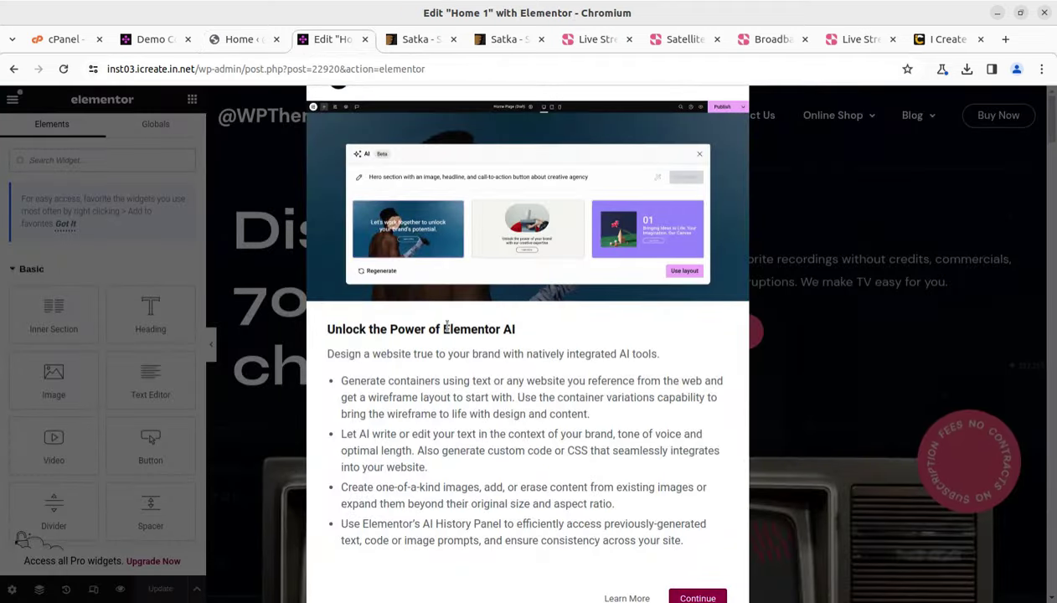
left_click(698, 598)
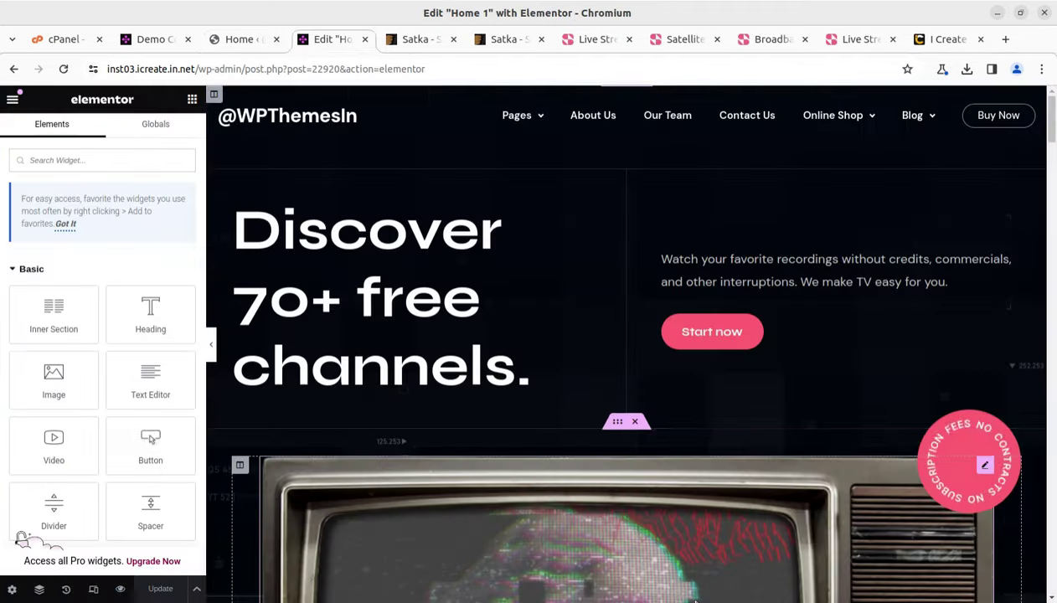
- Inspect the editable hero content in Elementor: the "Discover 70+ free channels." heading, the description beside it and the TV image
left_click(403, 347)
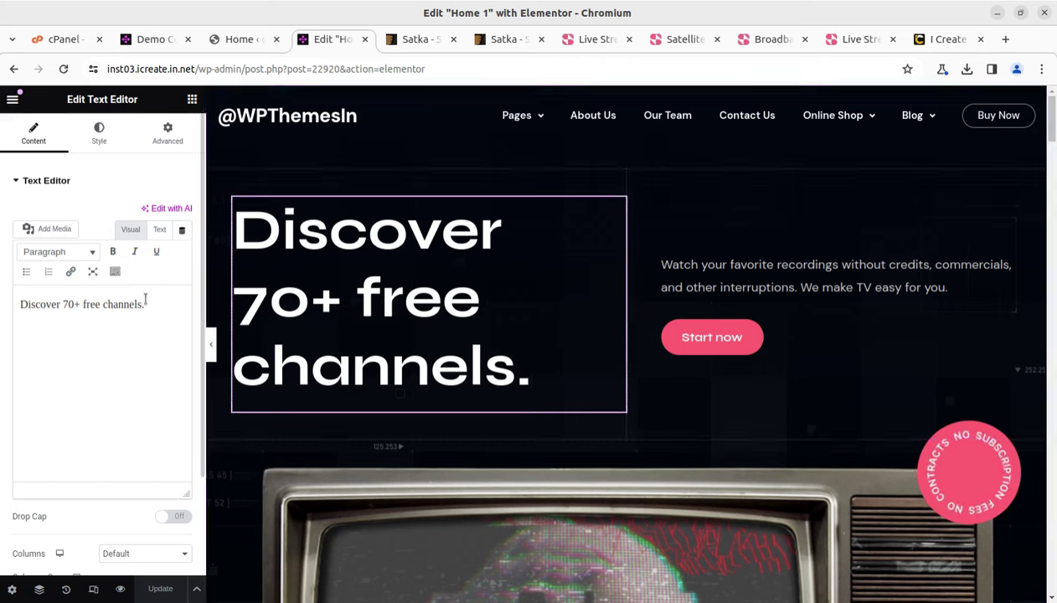
left_click(734, 286)
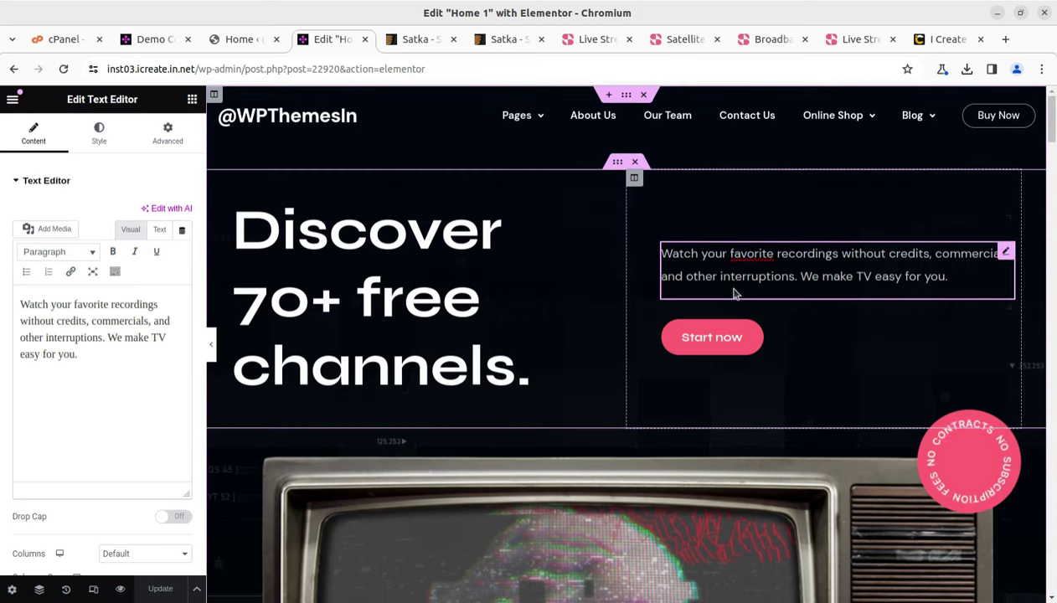
left_click(533, 512)
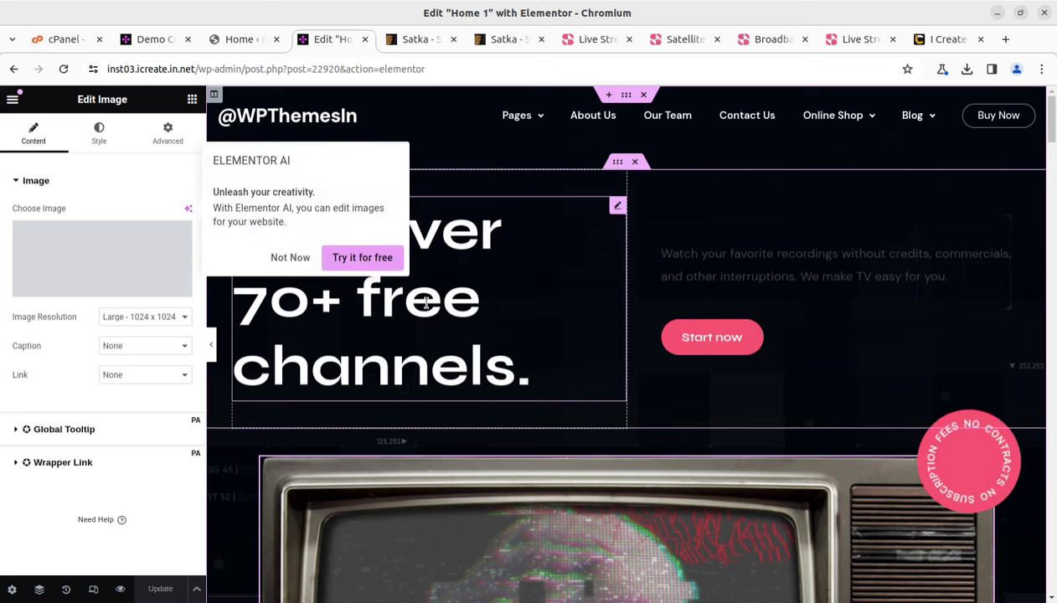
left_click(568, 345)
scroll(568, 345, "down", 10)
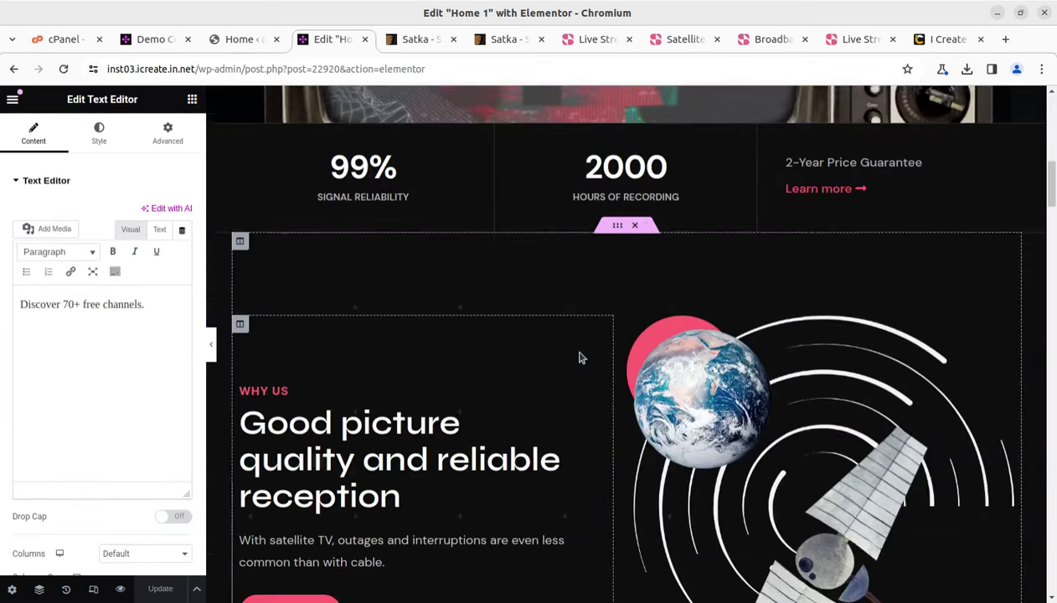
- Inspect the 99% and "Good picture quality and reliable reception" headings, then review the sections down to the 25% off banner
left_click(392, 170)
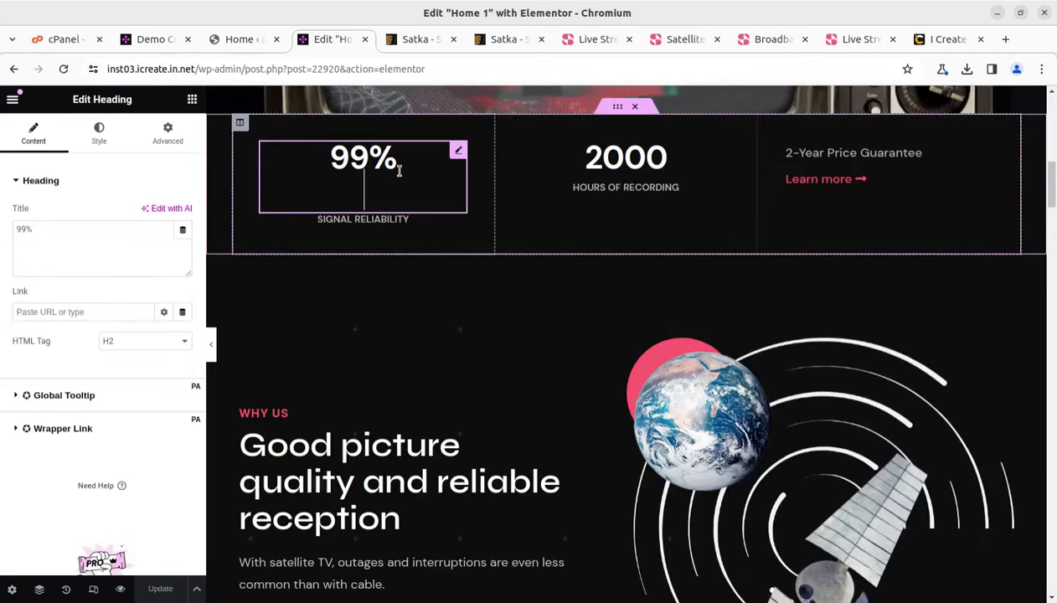
left_click(464, 476)
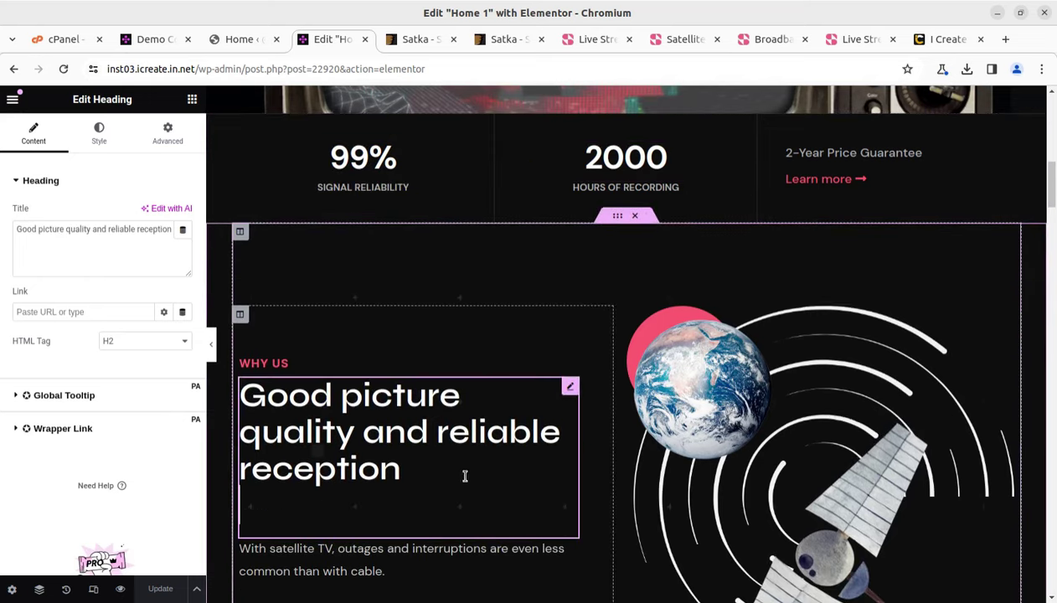
scroll(708, 410, "down", 2)
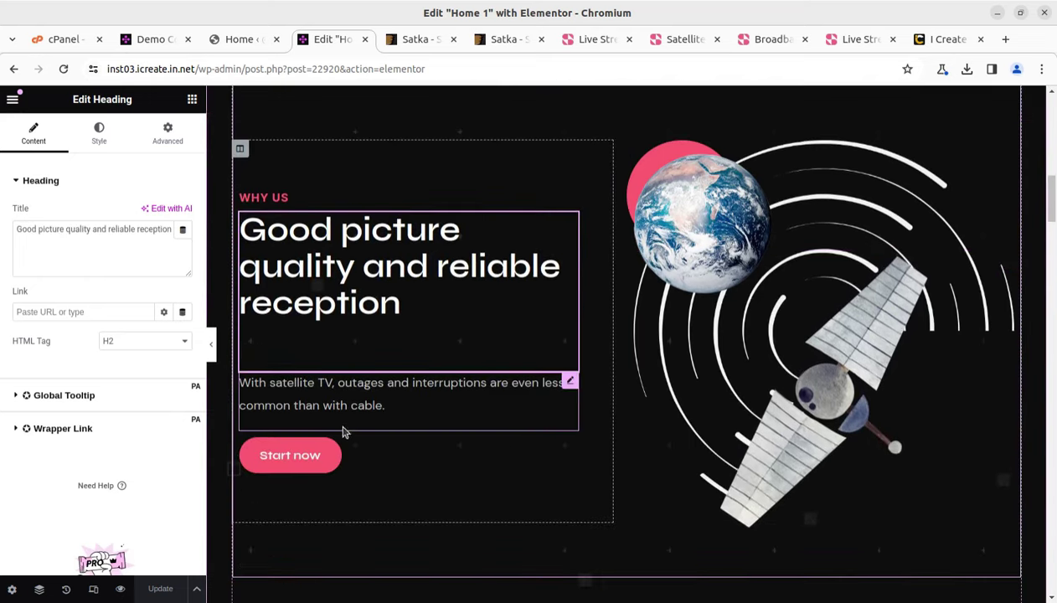
scroll(352, 424, "down", 3)
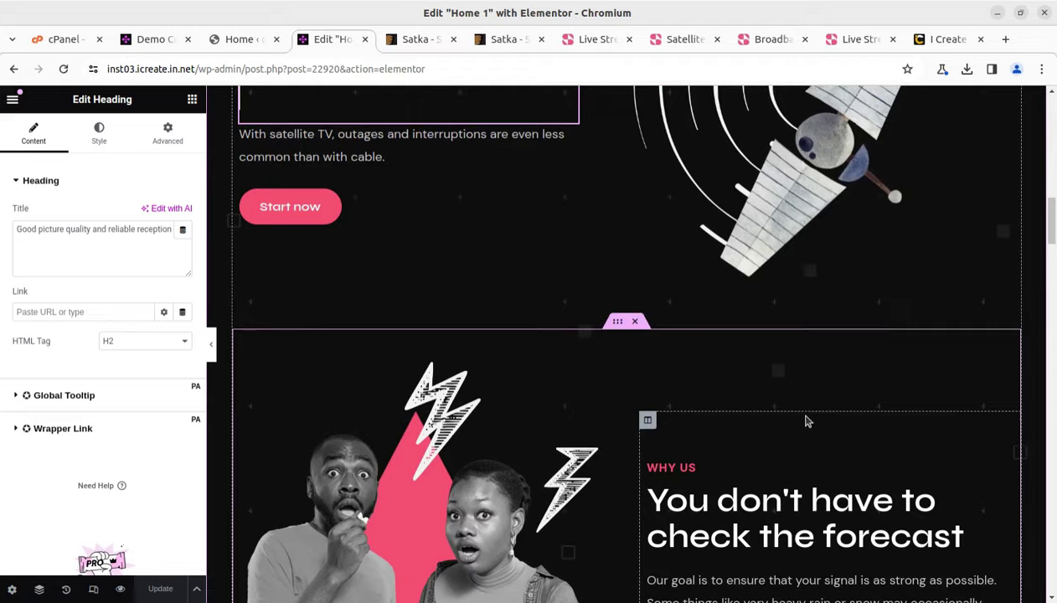
scroll(335, 400, "down", 2)
scroll(821, 419, "down", 4)
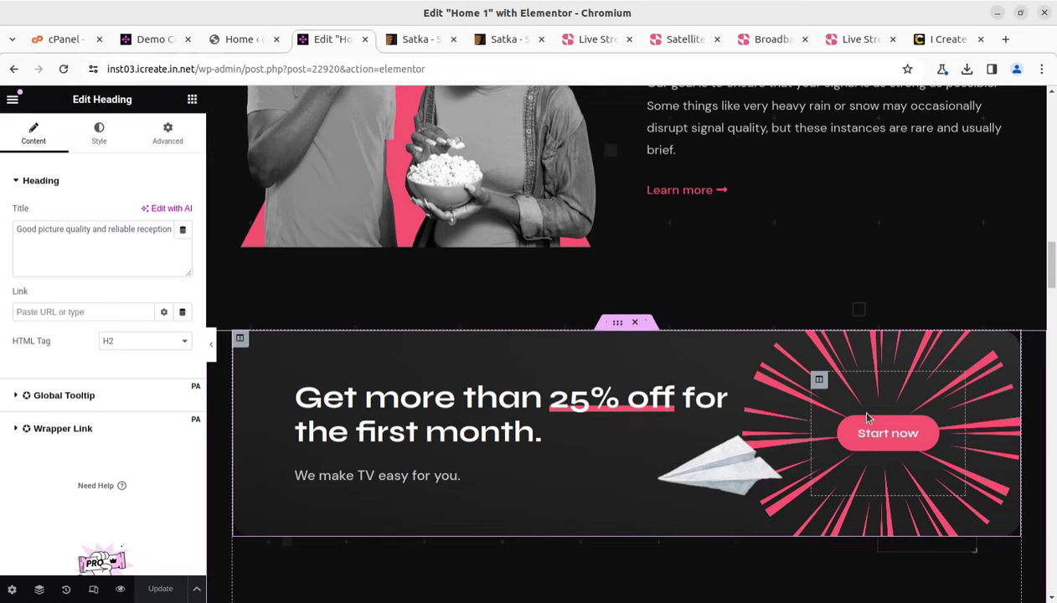
scroll(435, 500, "up", 20)
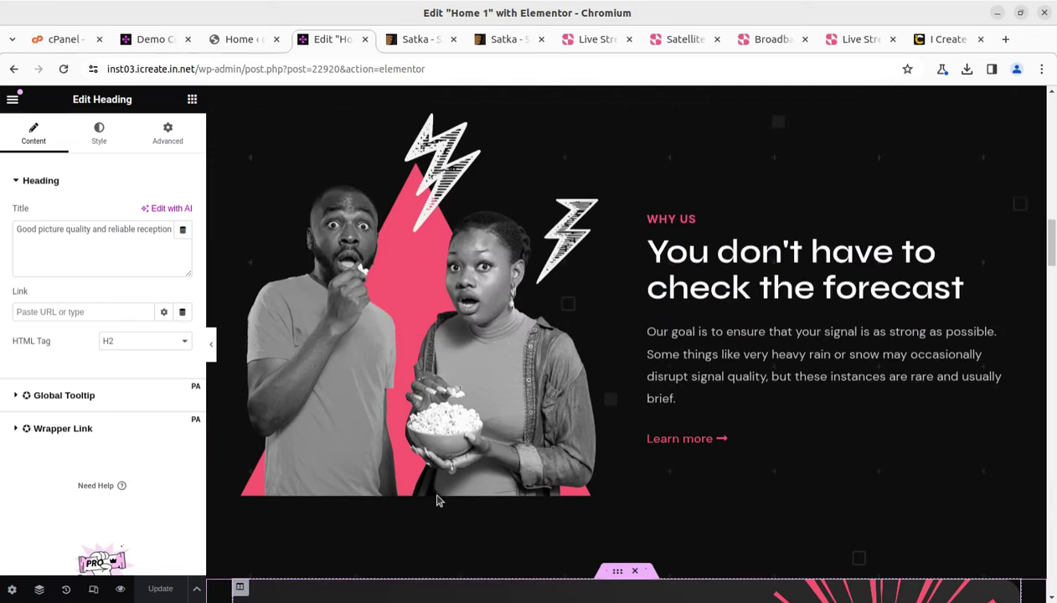
scroll(436, 501, "up", 1)
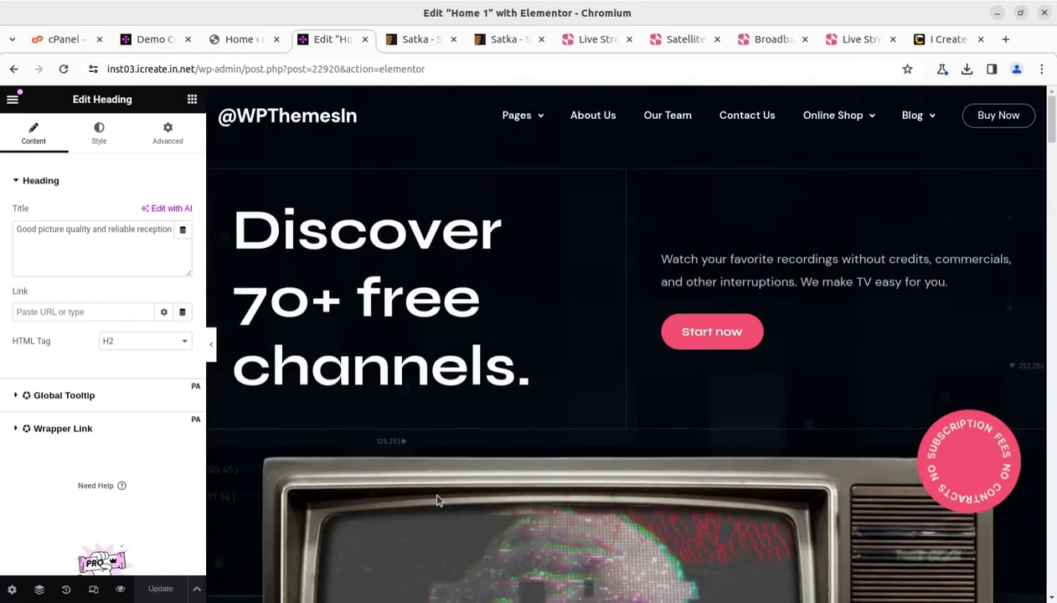
- Show Elementor's main menu with site settings and theme builder, and view the Online Shop submenu in the page header
left_click(586, 123)
mouse_move(522, 127)
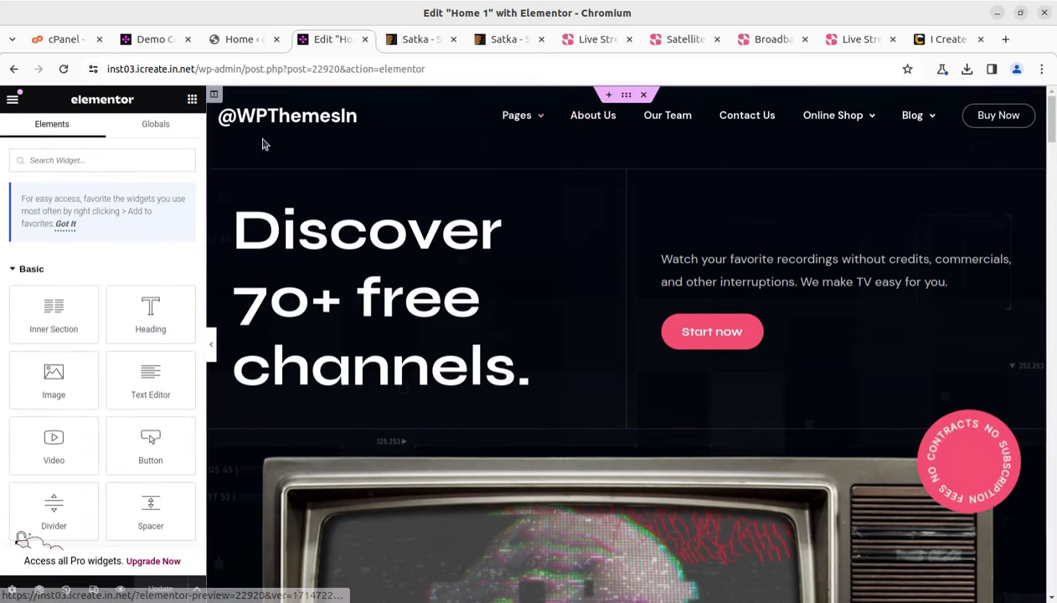
left_click(13, 101)
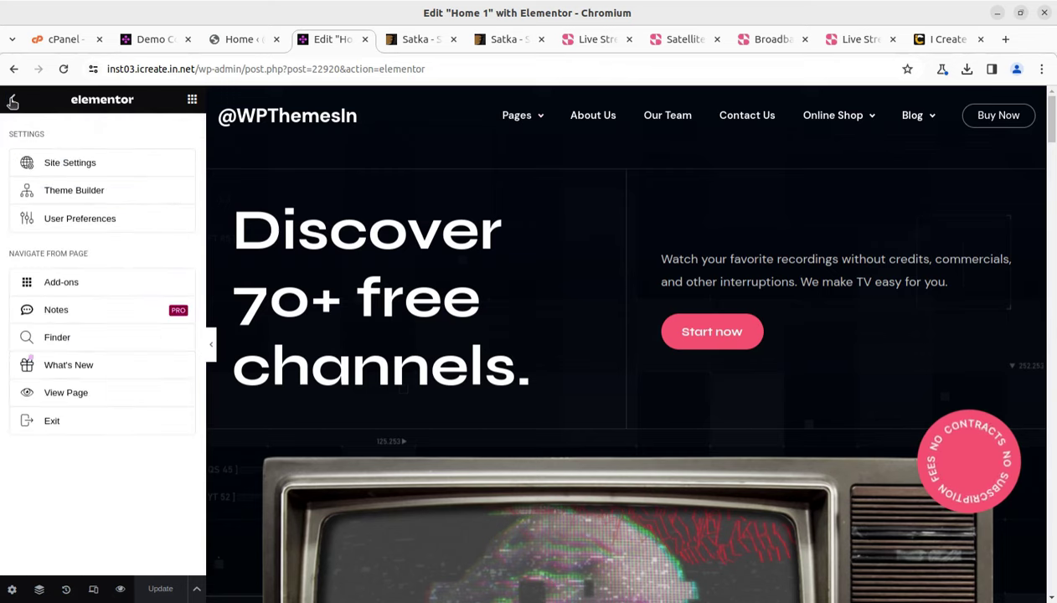
mouse_move(829, 125)
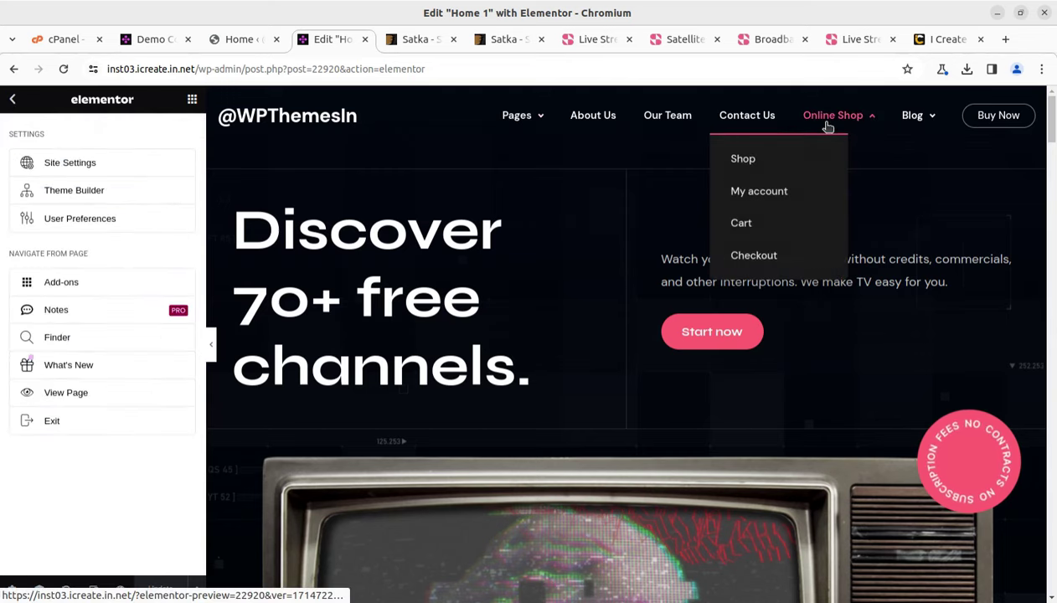
- View the i-Connect options on the i-Create site, then return to the Home 1 editor and its widget list
left_click(940, 42)
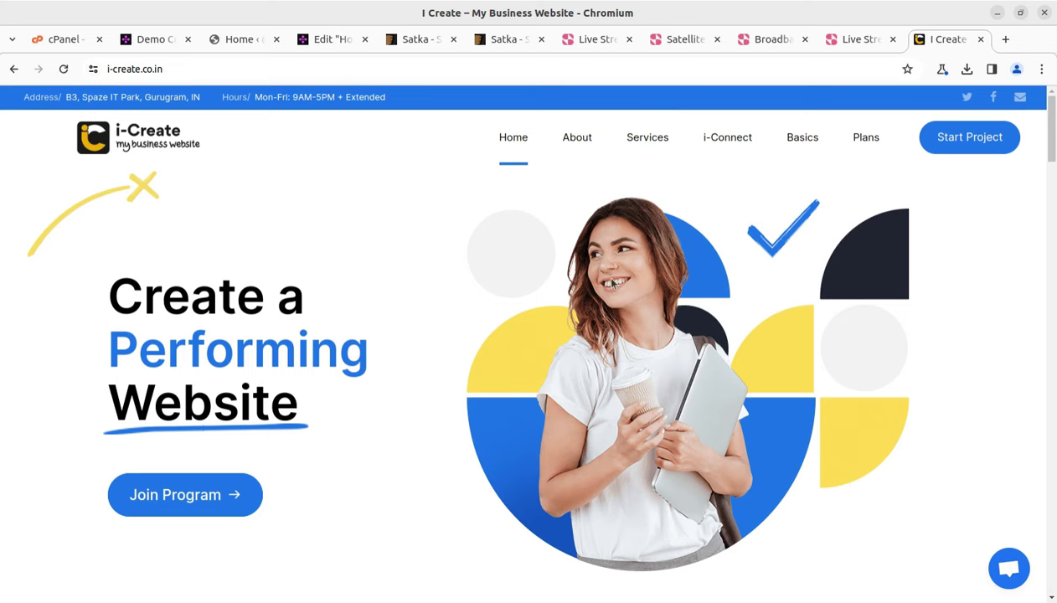
mouse_move(716, 160)
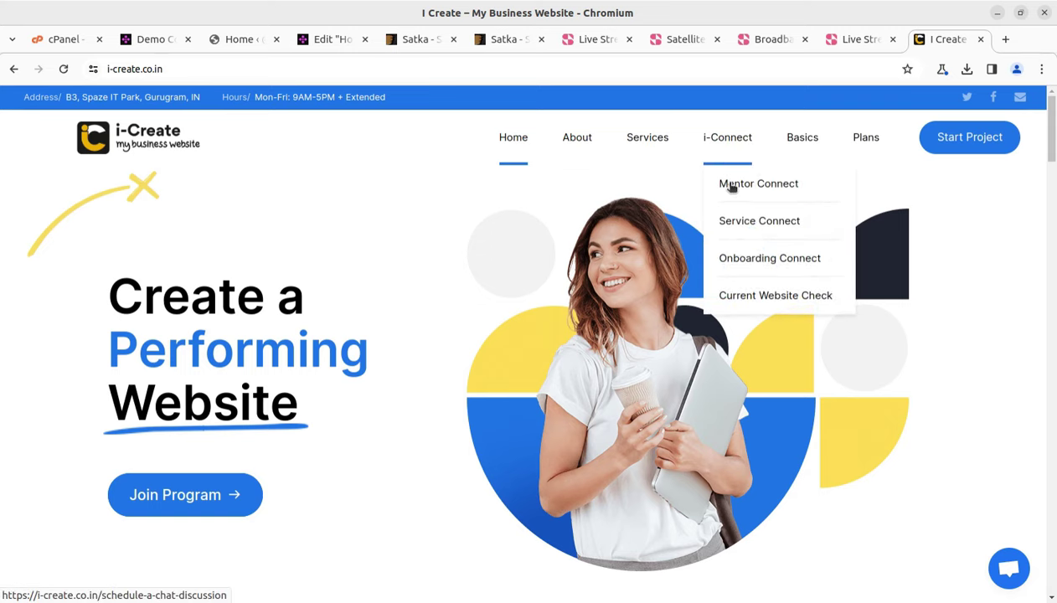
left_click(239, 42)
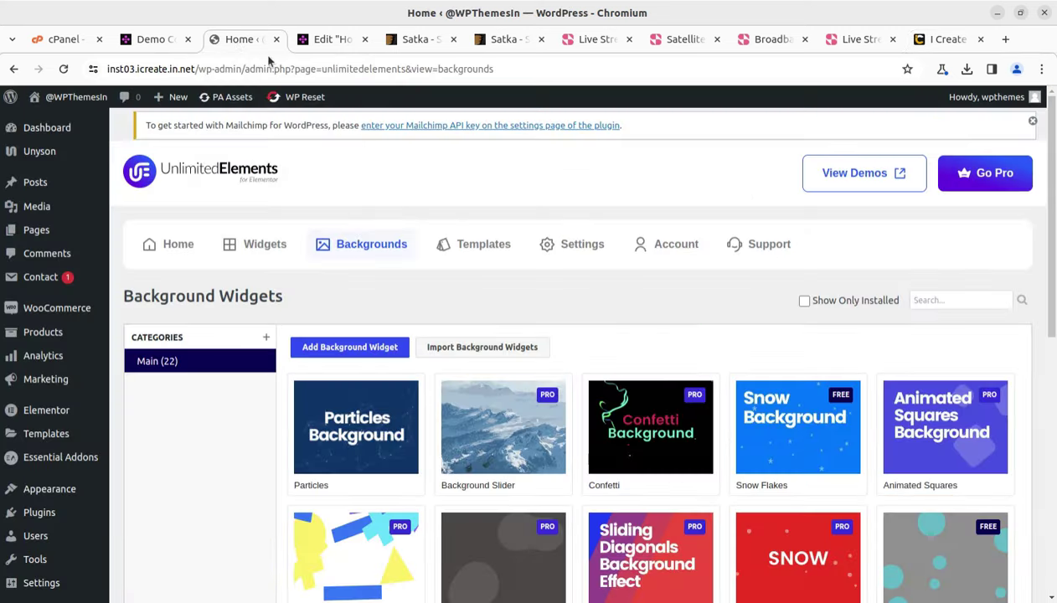
left_click(328, 39)
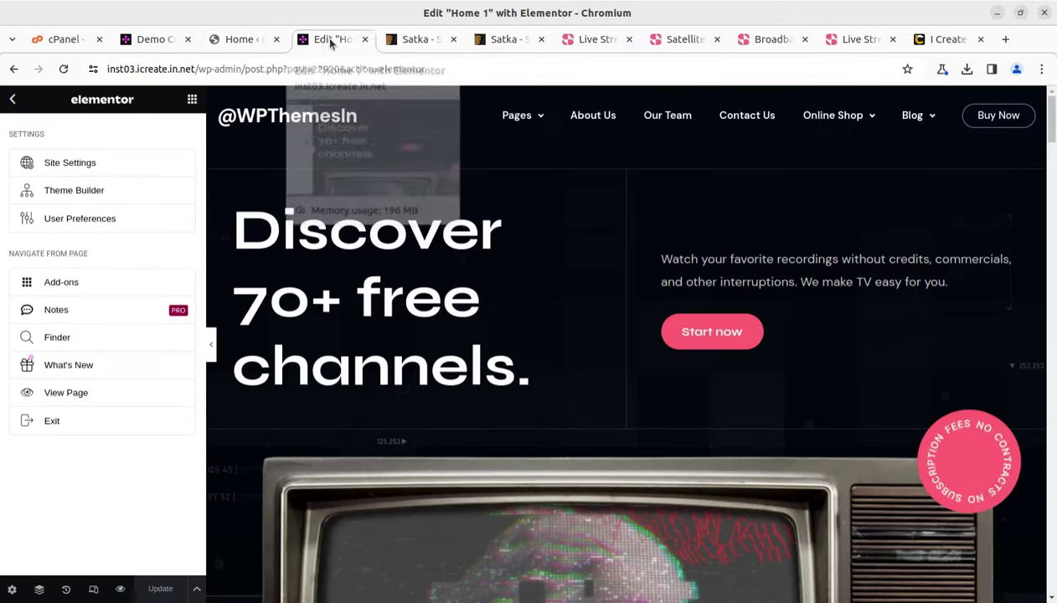
left_click(14, 100)
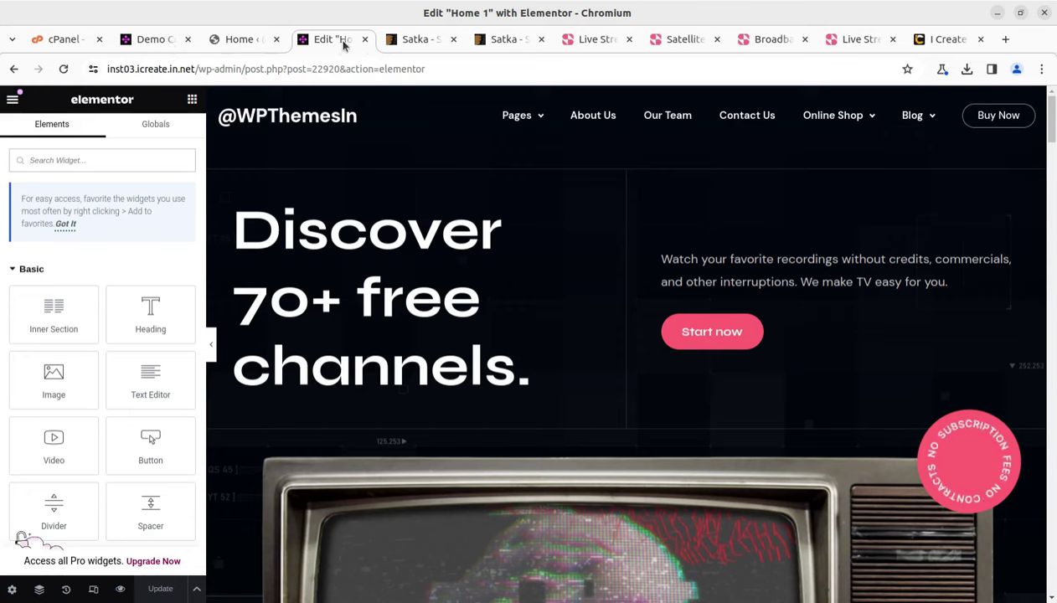
- Highlight the theme title on Satka's ThemeForest page and look over the item details
left_click(415, 39)
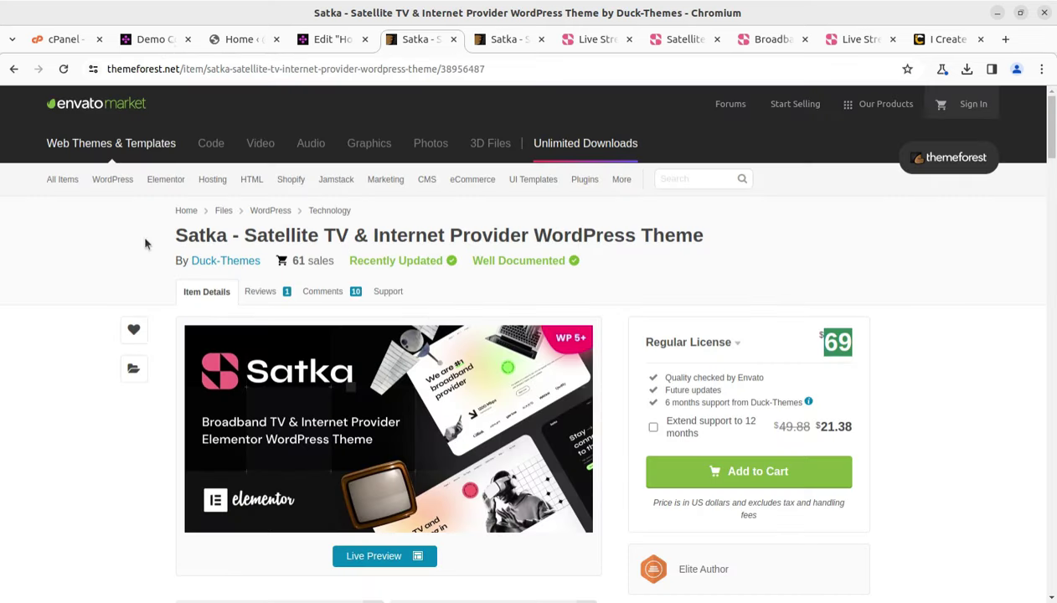
left_click_drag(171, 237, 724, 245)
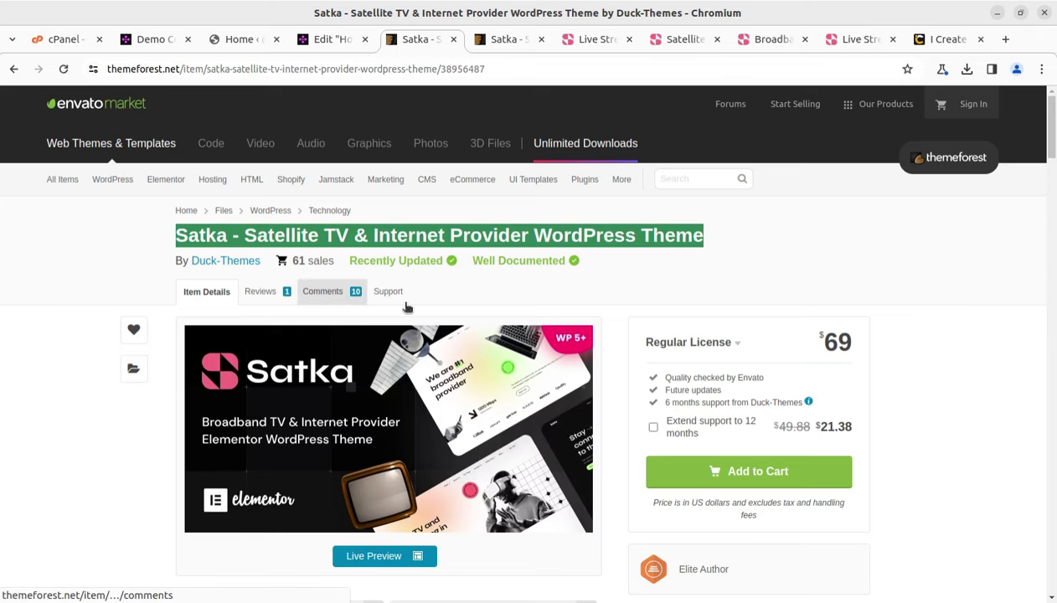
scroll(745, 422, "down", 2)
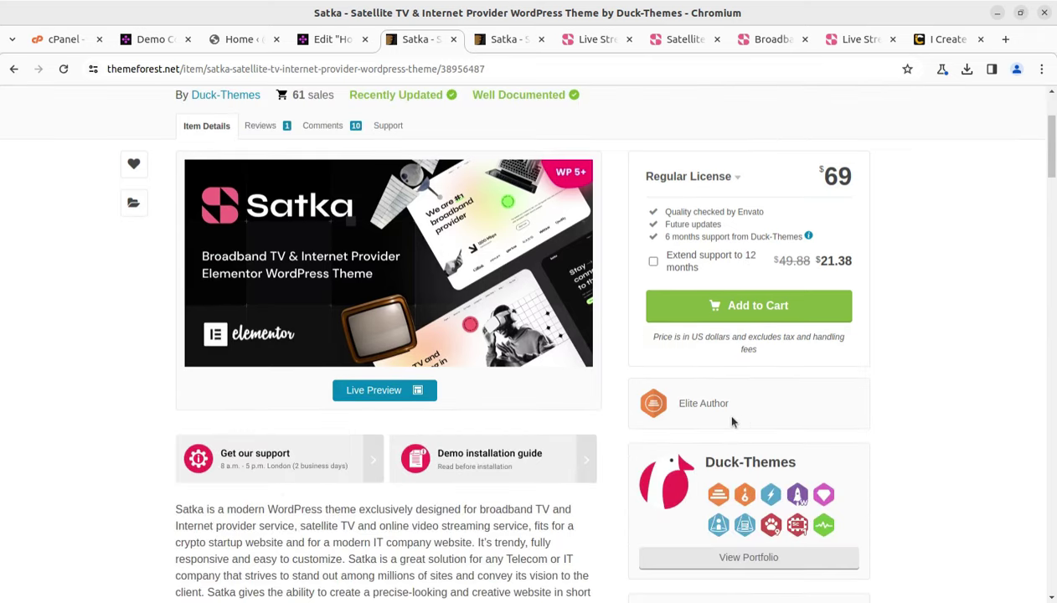
- Check the demo content installation progress, then visit the site's front end and view the home variants in its Pages submenu
left_click(250, 47)
left_click(157, 44)
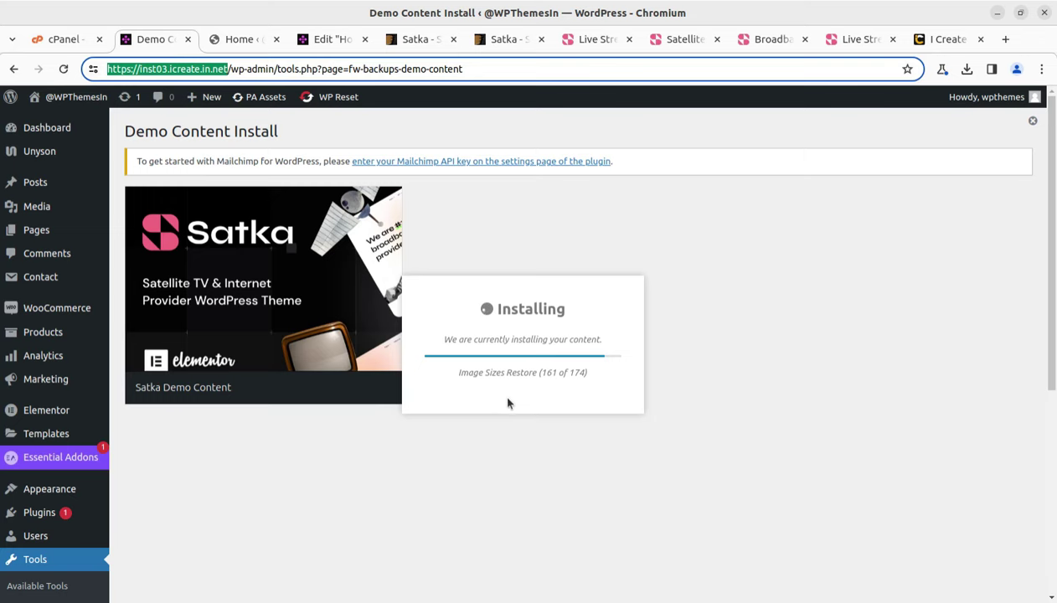
left_click(228, 39)
mouse_move(75, 97)
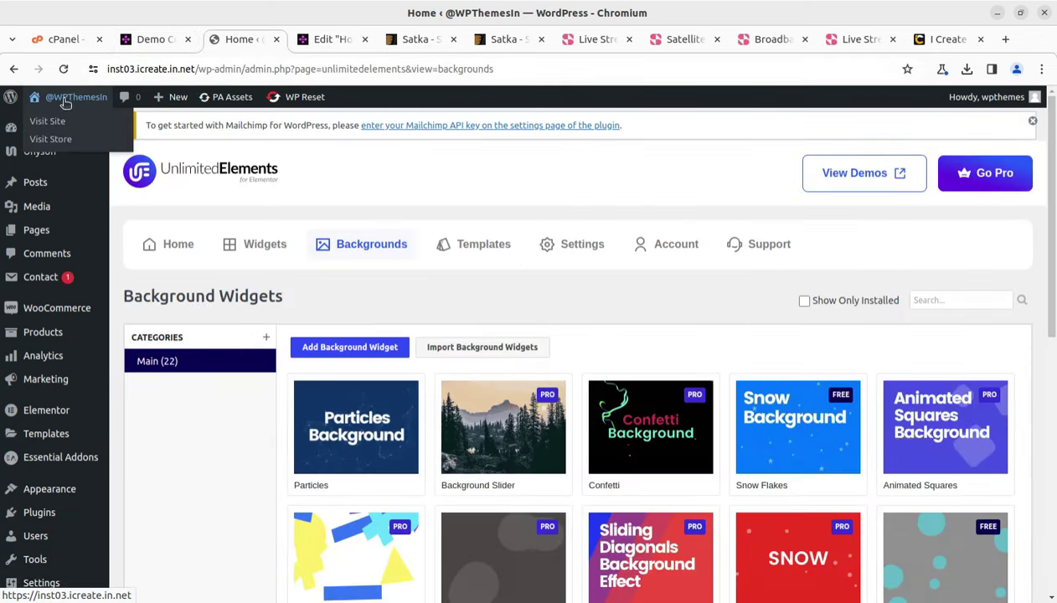
left_click(47, 121)
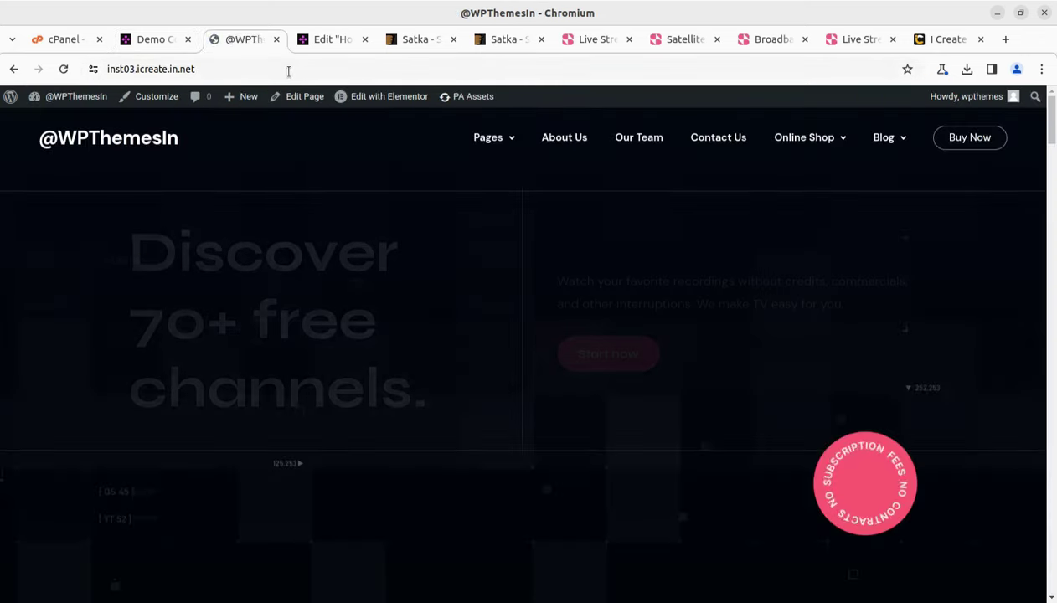
mouse_move(506, 144)
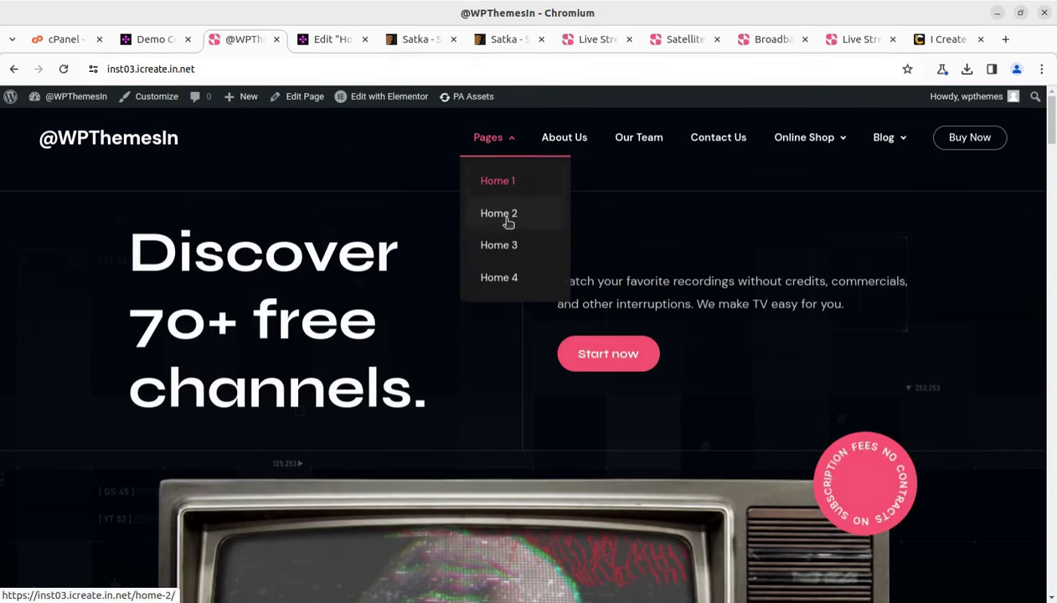
- Recheck the demo content installation, then compare Satka's Live Streaming, Satellite and Broadband demo pages
left_click(151, 41)
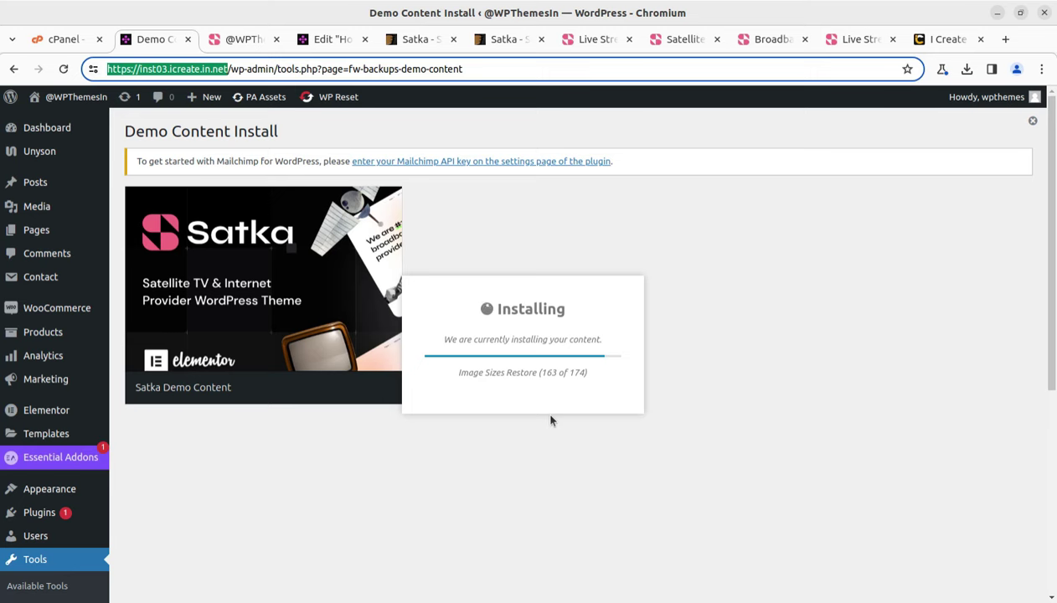
left_click(608, 40)
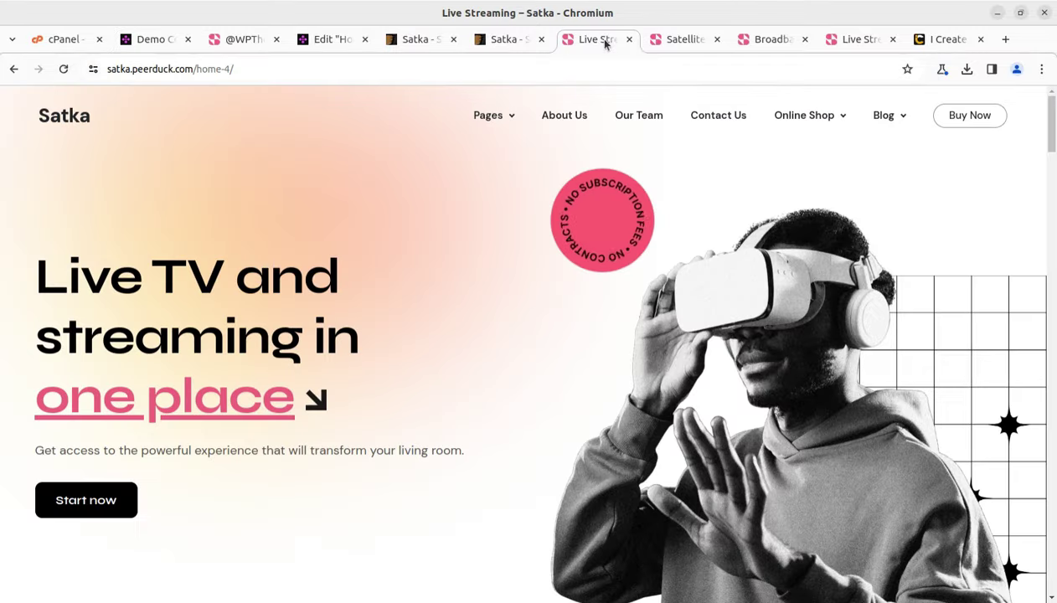
left_click(667, 40)
left_click(753, 44)
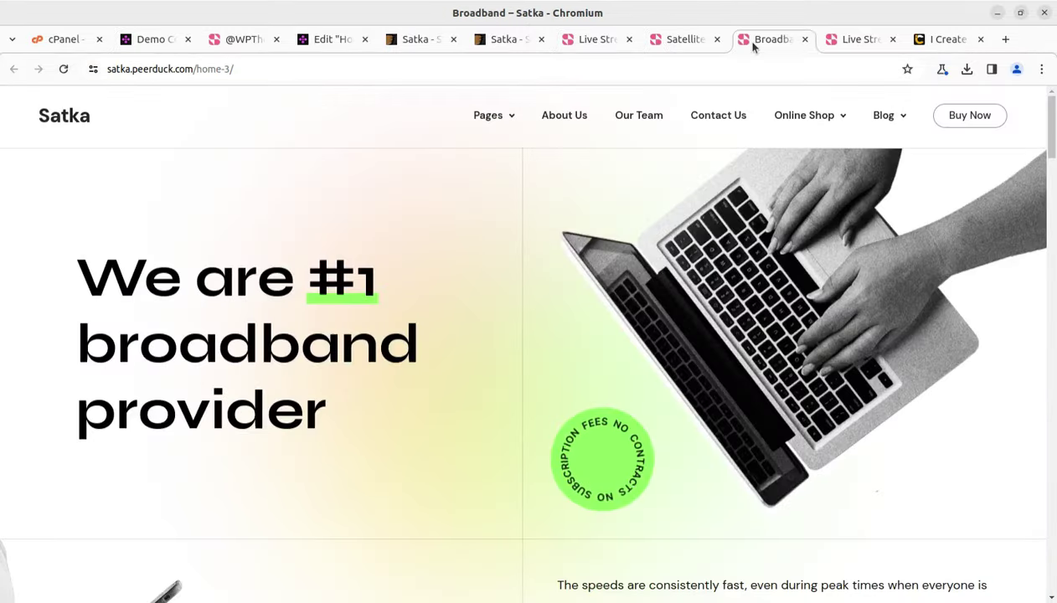
left_click(842, 40)
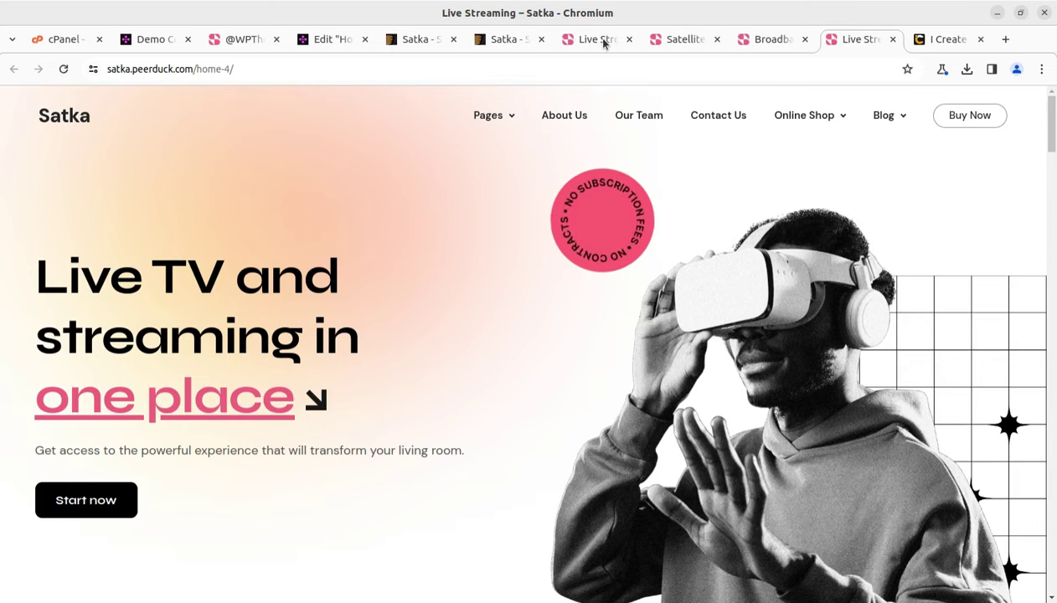
left_click(671, 40)
left_click(767, 44)
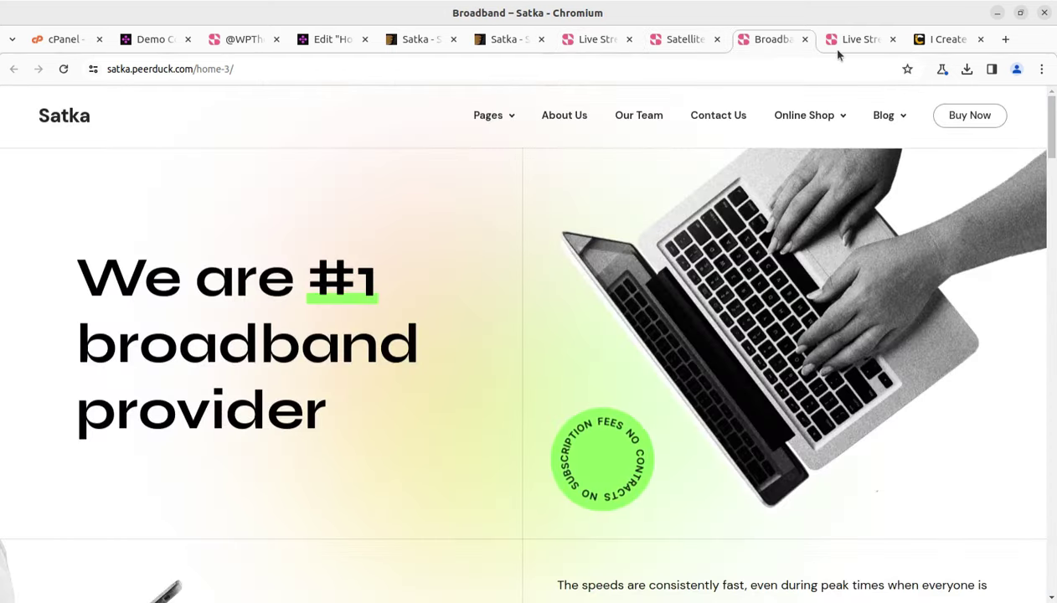
left_click(846, 44)
left_click(750, 49)
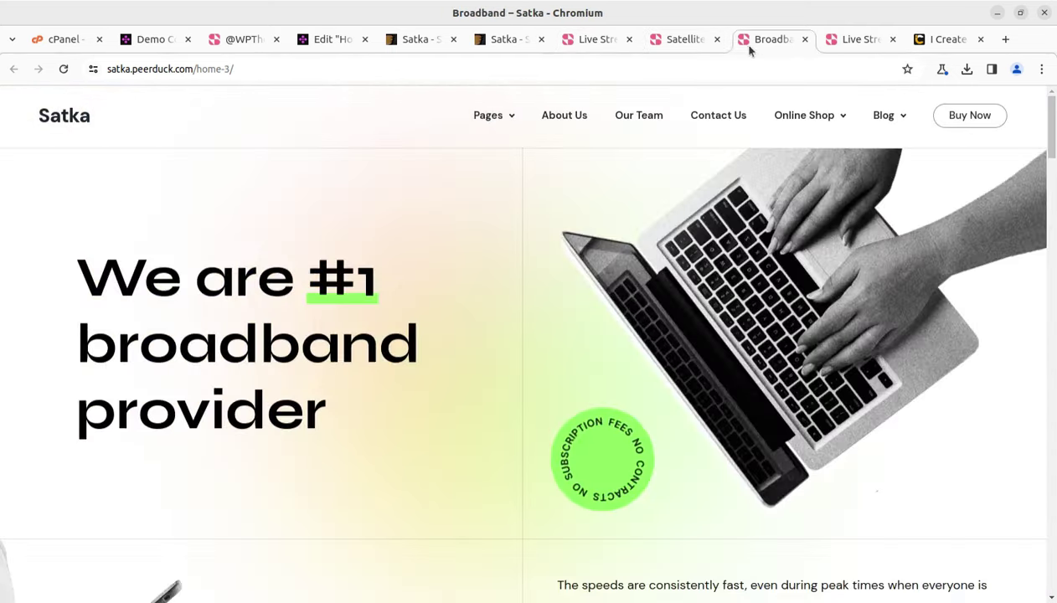
left_click(674, 42)
left_click(589, 44)
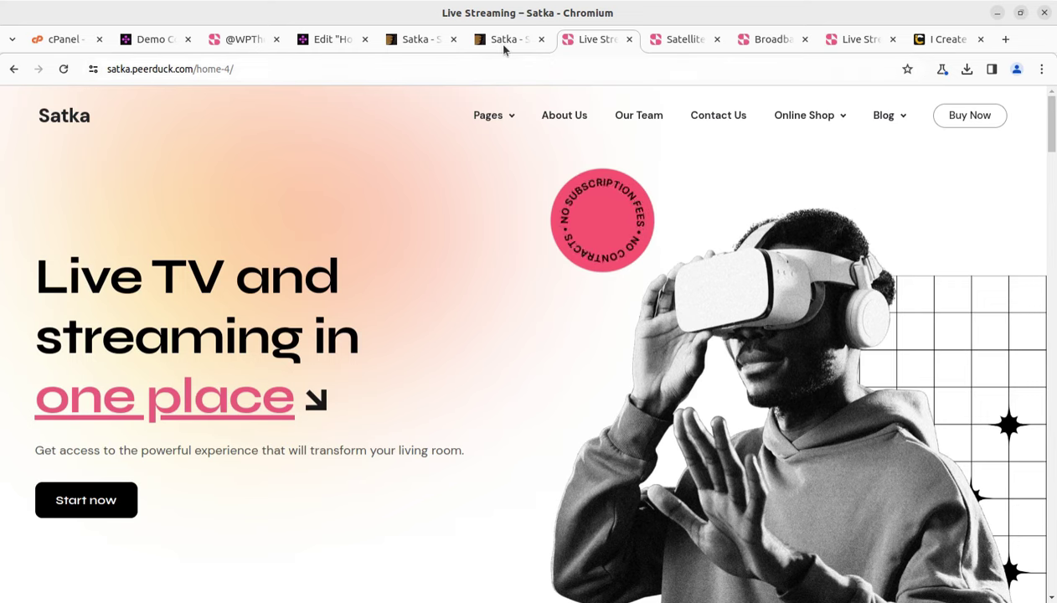
- Return to the demo content installation to see whether it has finished
mouse_move(495, 117)
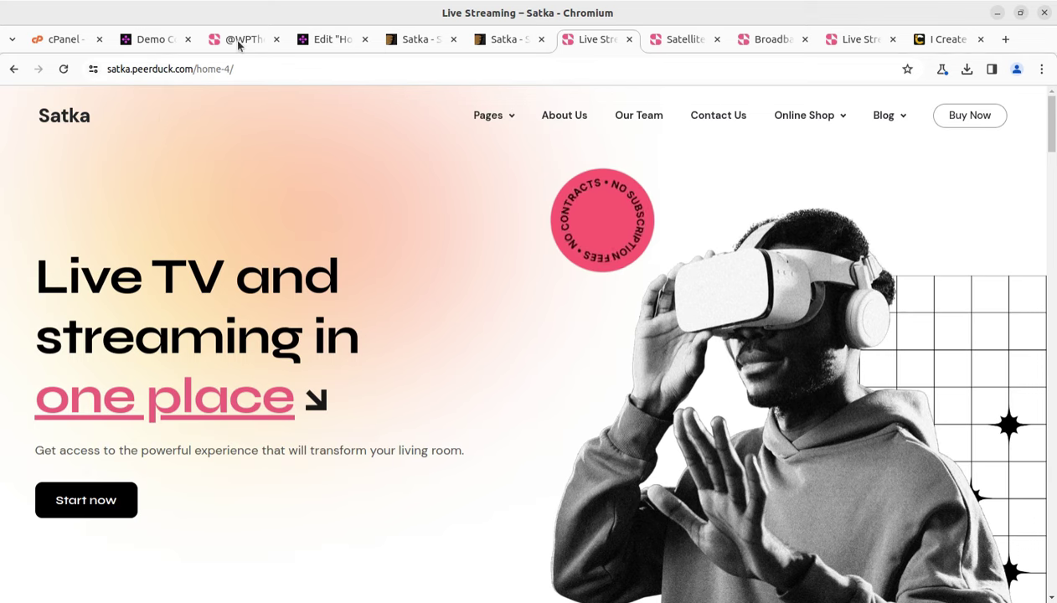
mouse_move(239, 45)
left_click(158, 42)
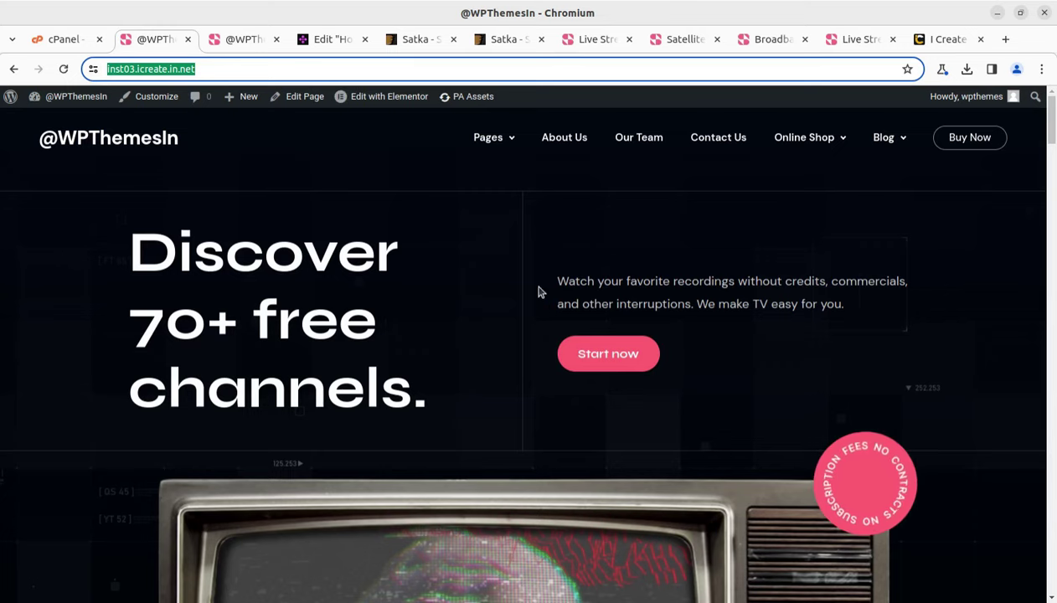
- Go from the site's front end to the WordPress dashboard and look through the imported images in the Media Library
mouse_move(59, 97)
left_click(54, 121)
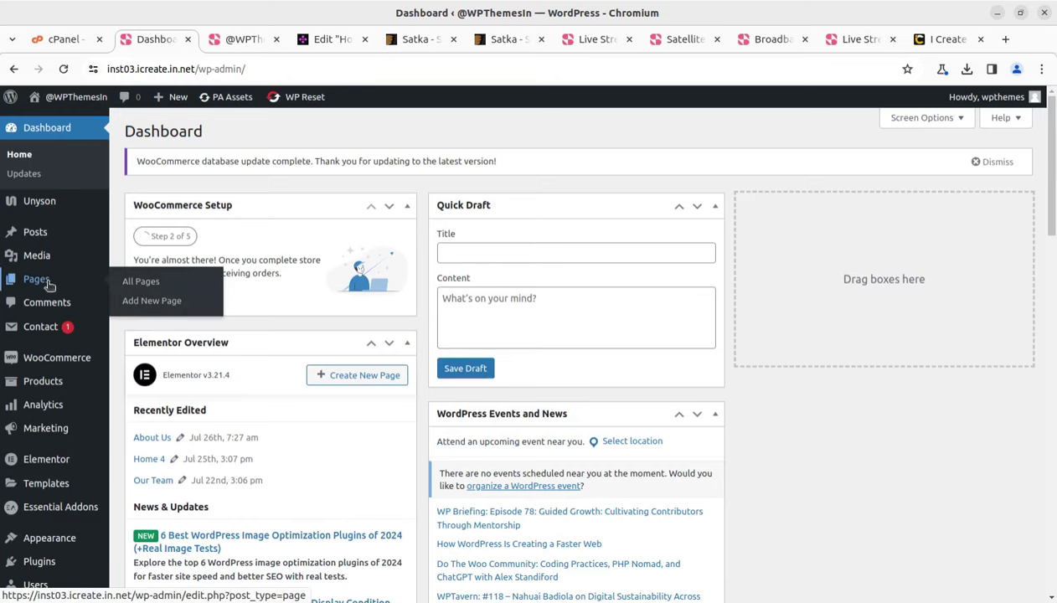
mouse_move(46, 264)
left_click(139, 261)
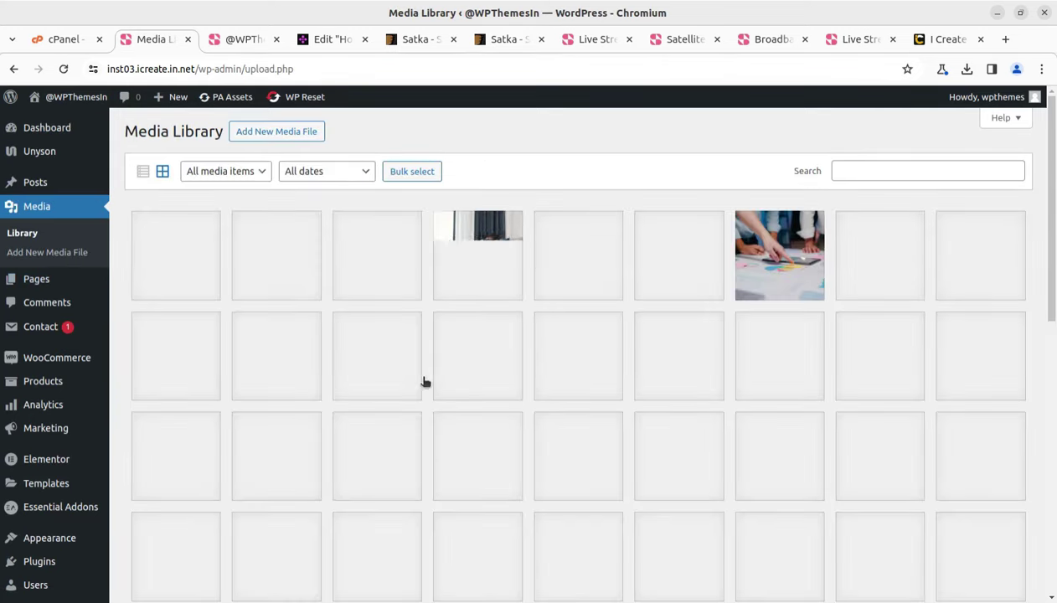
scroll(651, 366, "down", 7)
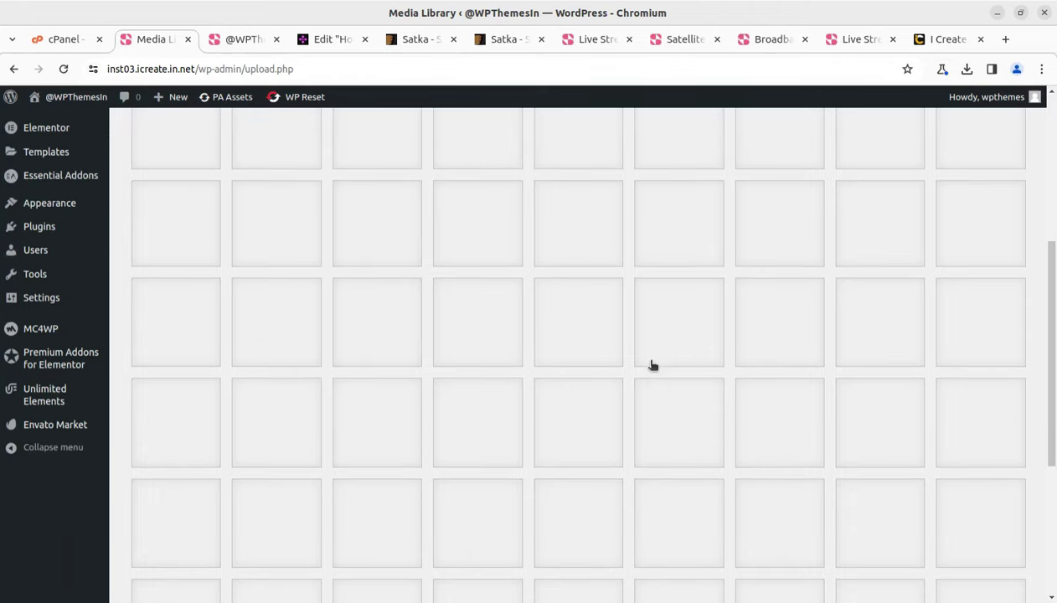
scroll(596, 511, "up", 4)
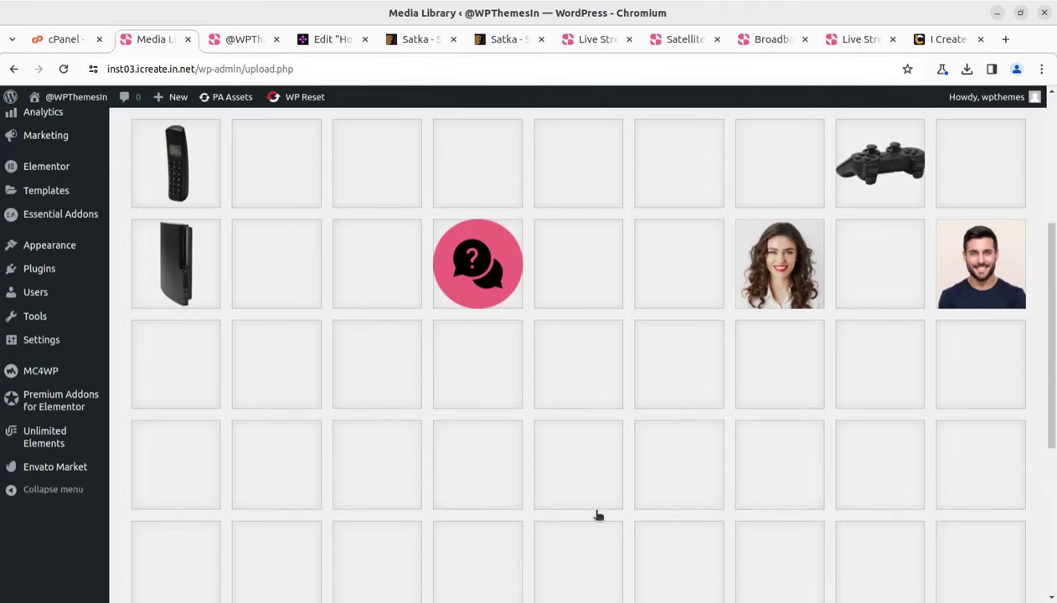
scroll(663, 407, "down", 3)
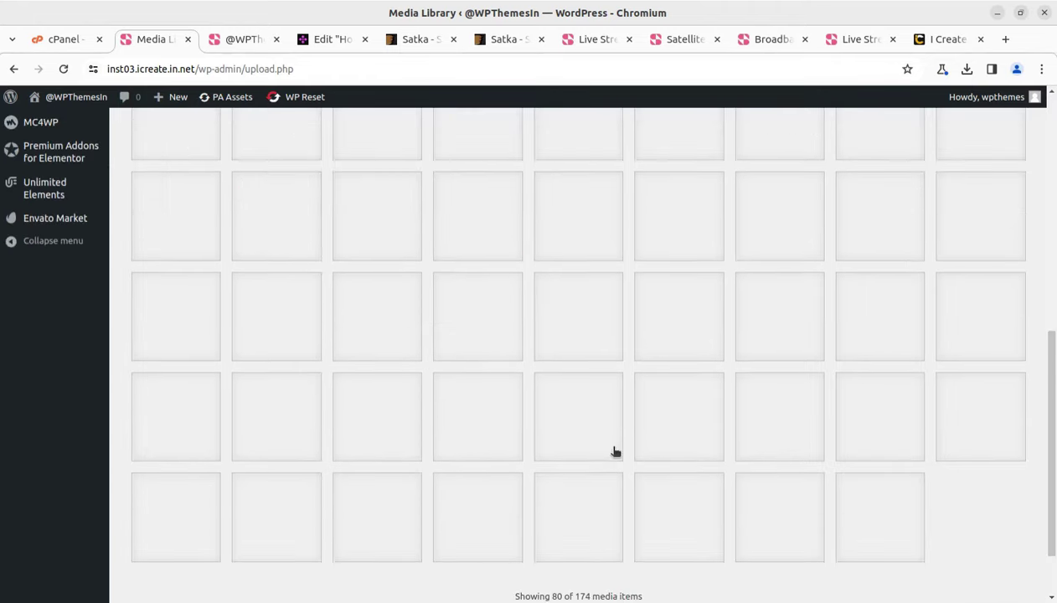
scroll(359, 391, "up", 1)
scroll(360, 391, "up", 6)
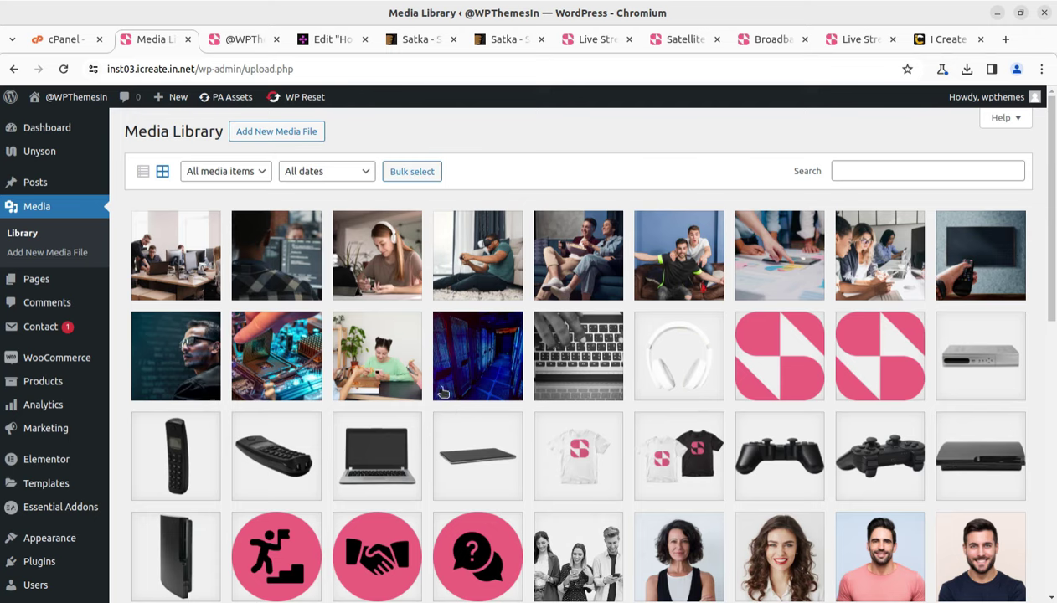
- View the list of all imported posts, then look through the complete list of imported pages
mouse_move(41, 192)
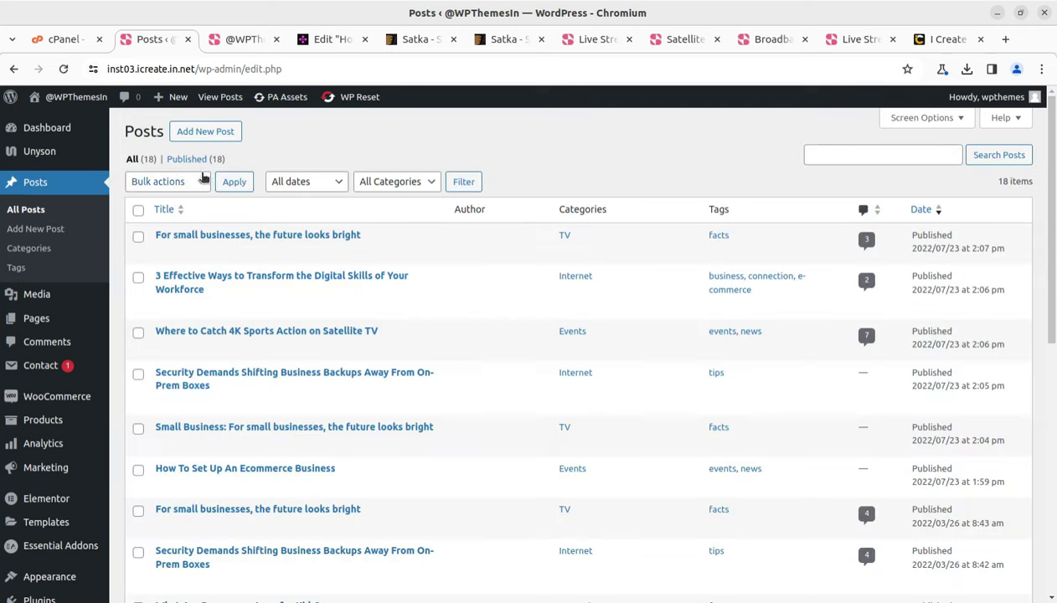
mouse_move(74, 321)
left_click(141, 326)
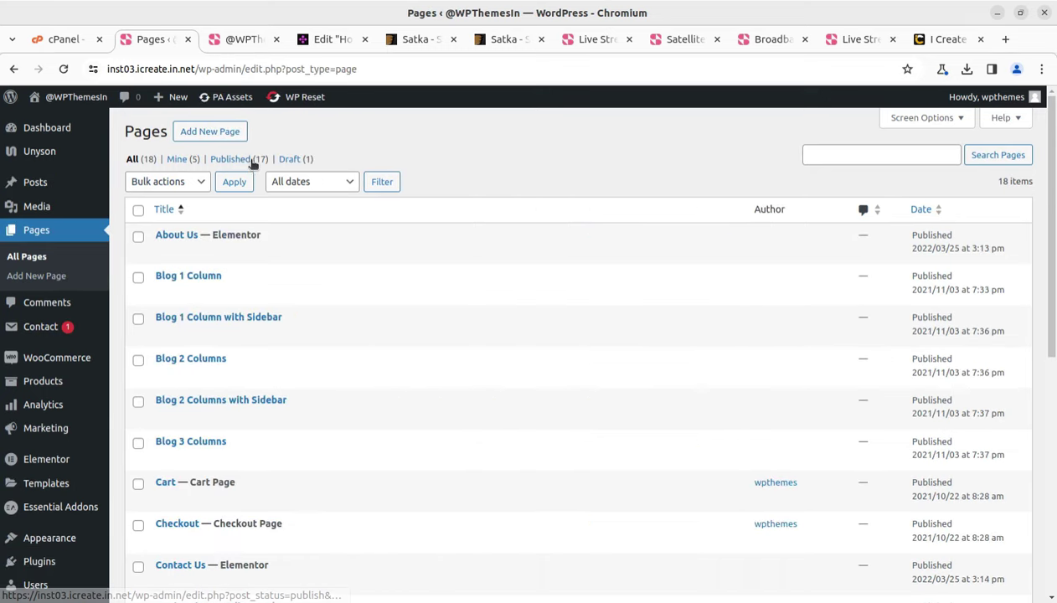
scroll(321, 352, "down", 5)
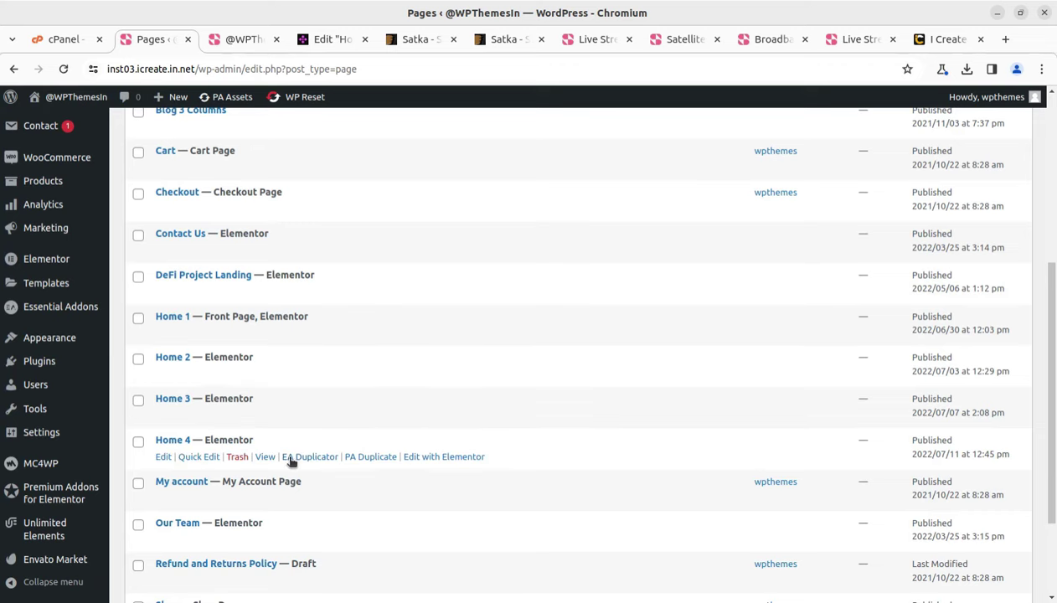
scroll(290, 464, "down", 2)
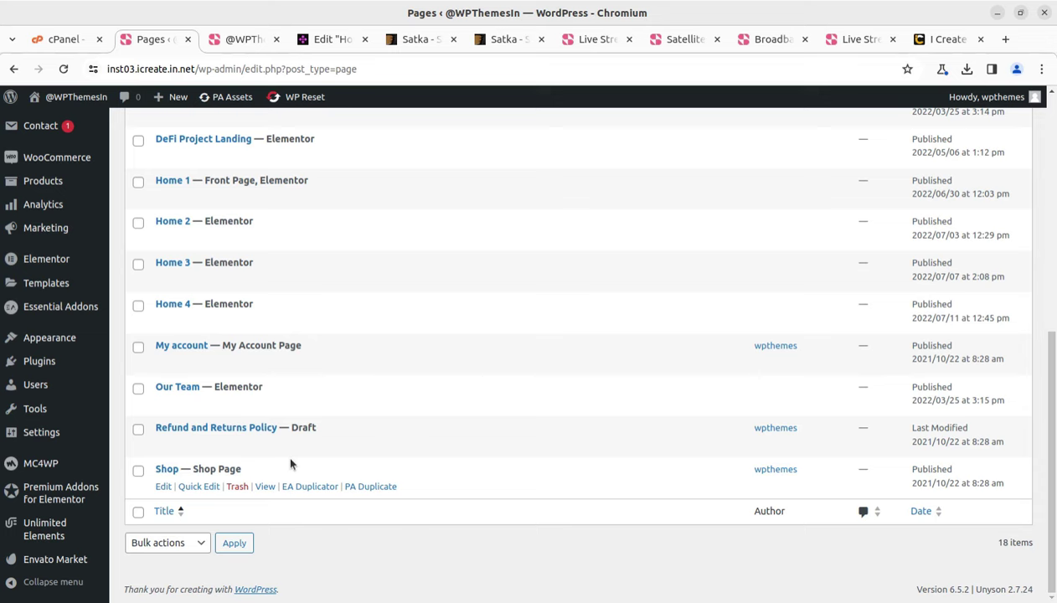
scroll(289, 464, "up", 4)
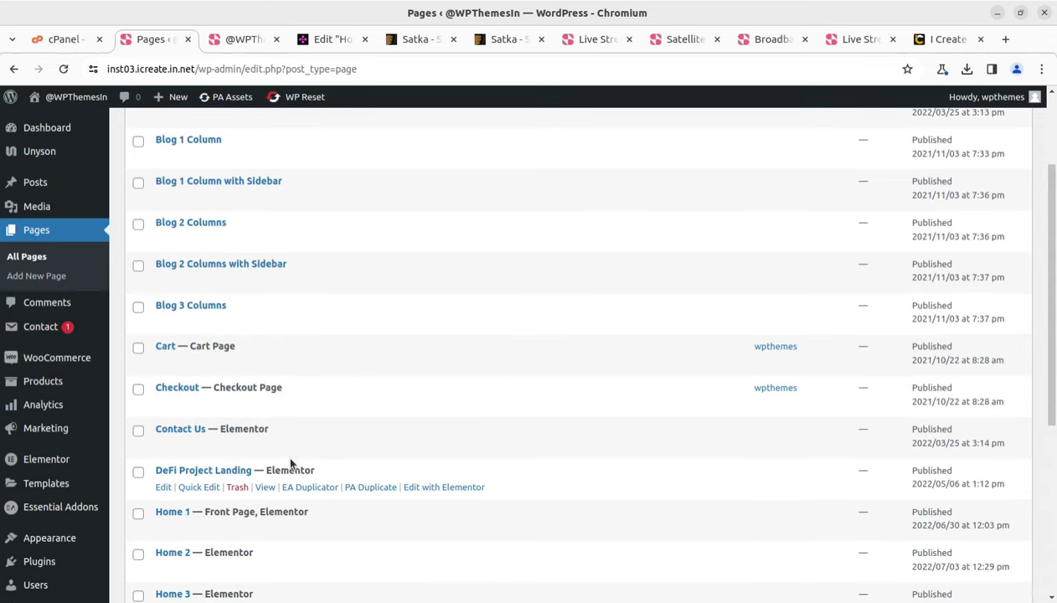
scroll(359, 394, "up", 2)
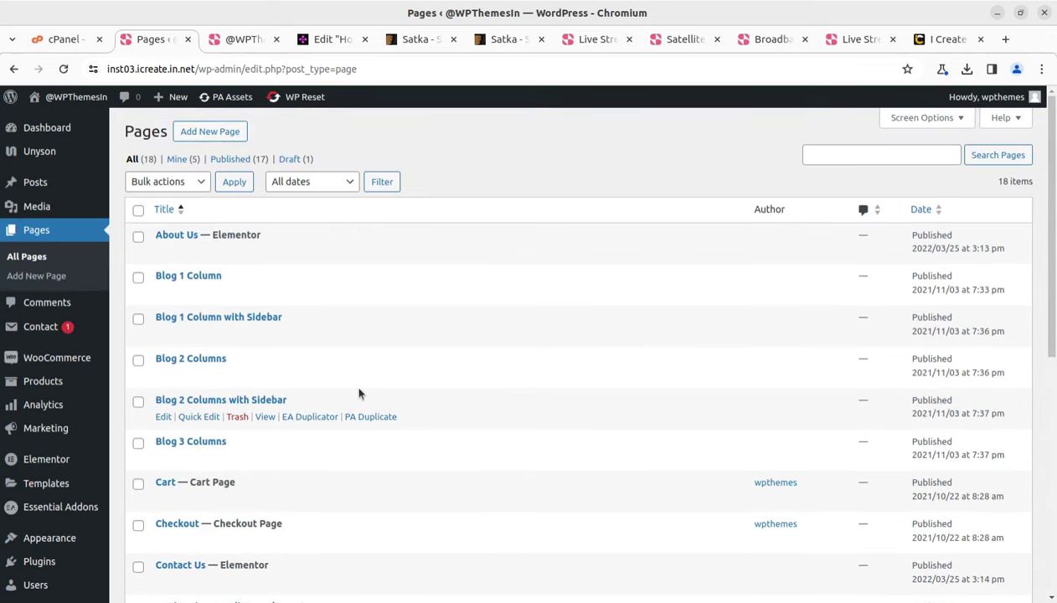